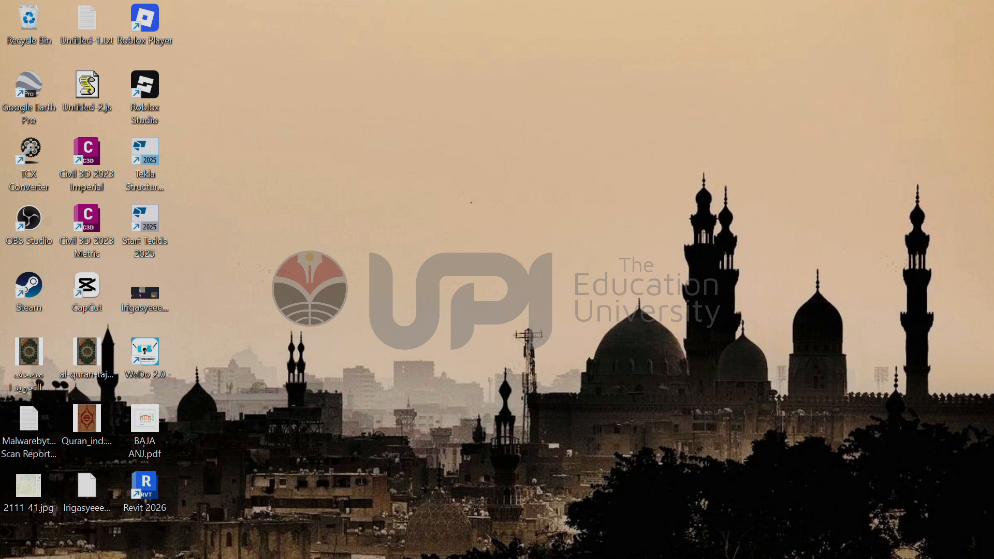
Switch to Revit and go to its home screen
{"action": "mouse_move", "coordinate": [625, 557]}
{"action": "left_click", "coordinate": [591, 548]}
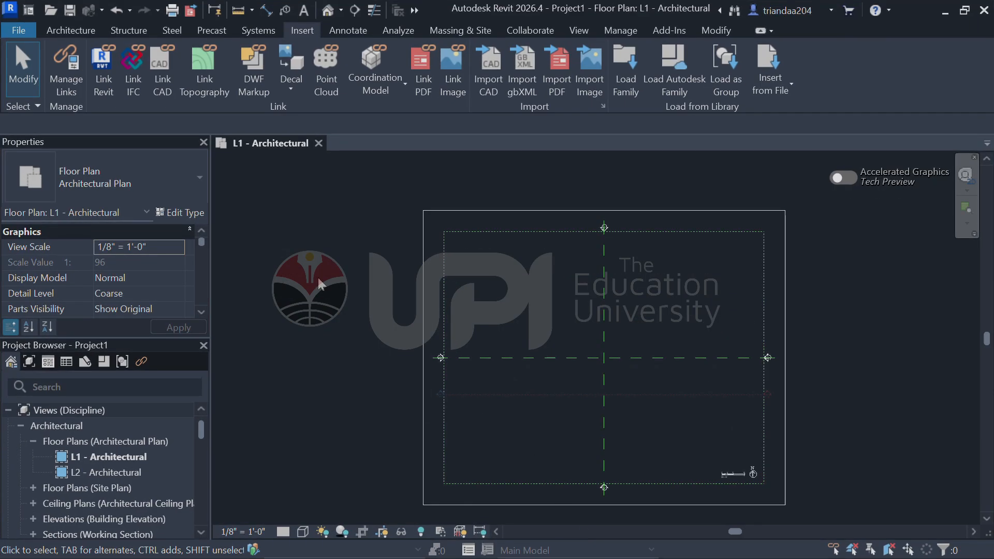
{"action": "left_click", "coordinate": [29, 10]}
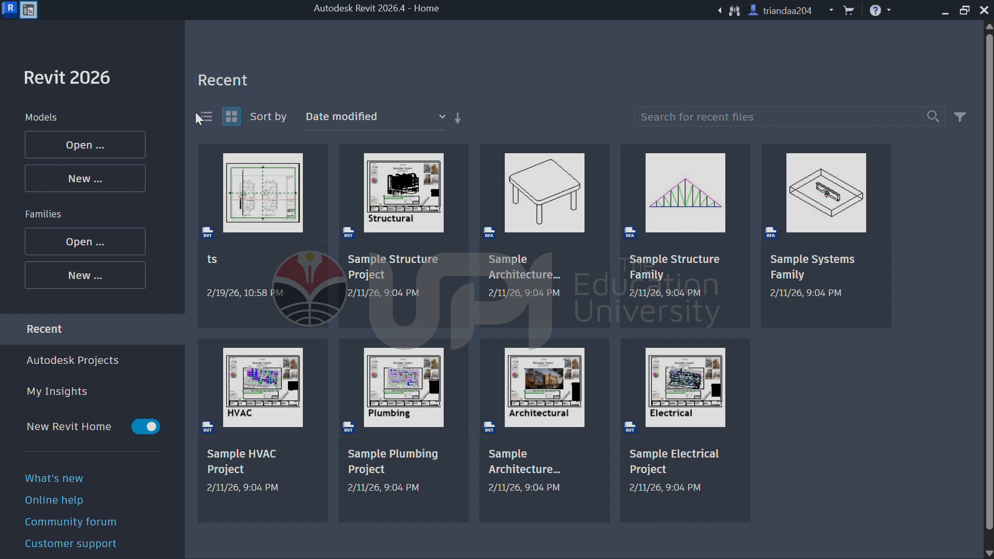
Create a new project from the Imperial Multi-discipline template
{"action": "left_click", "coordinate": [121, 187]}
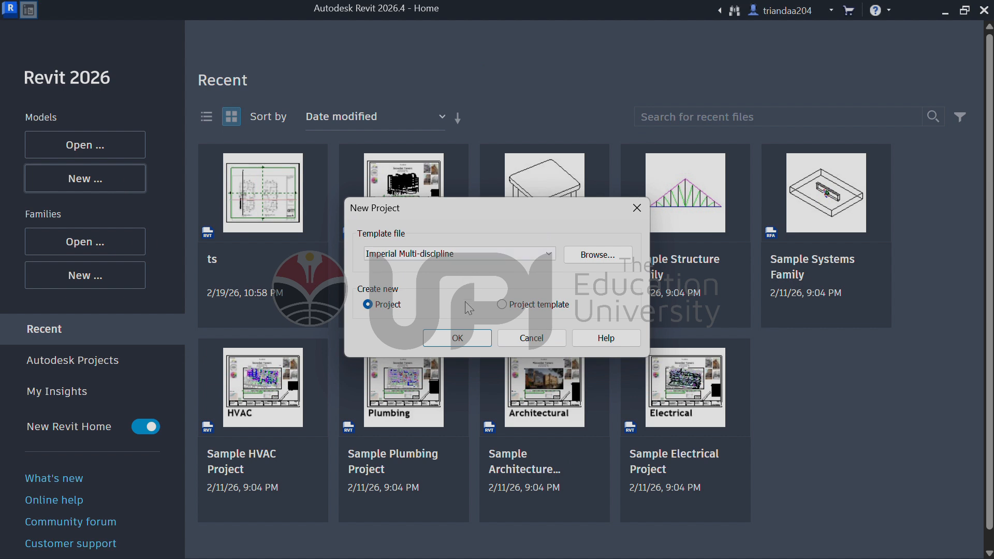
{"action": "left_click", "coordinate": [445, 252]}
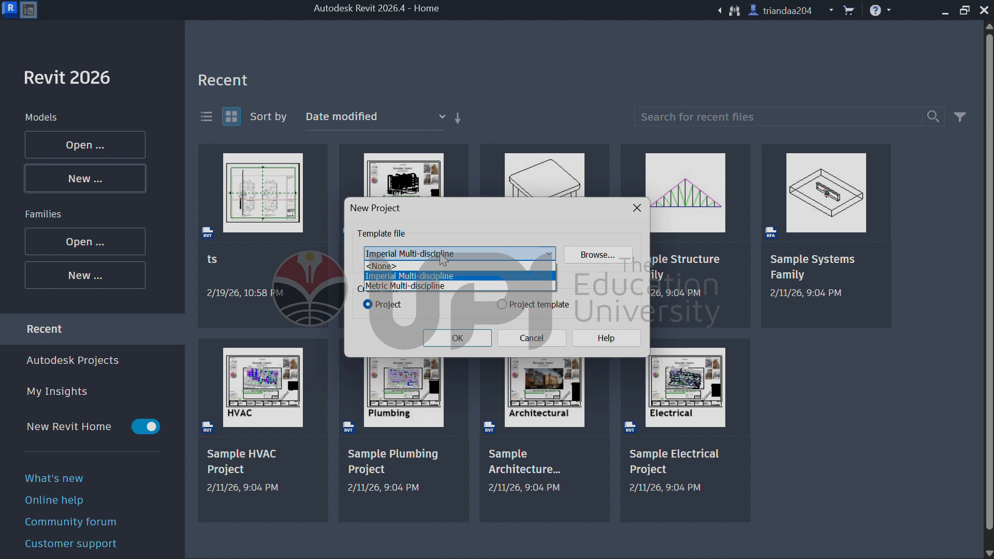
{"action": "left_click", "coordinate": [442, 256]}
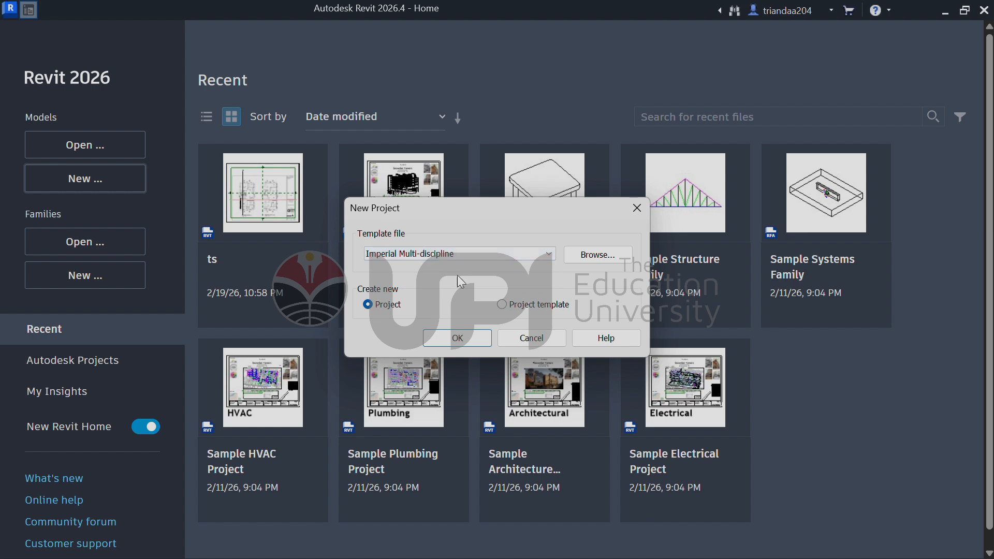
{"action": "left_click", "coordinate": [464, 254]}
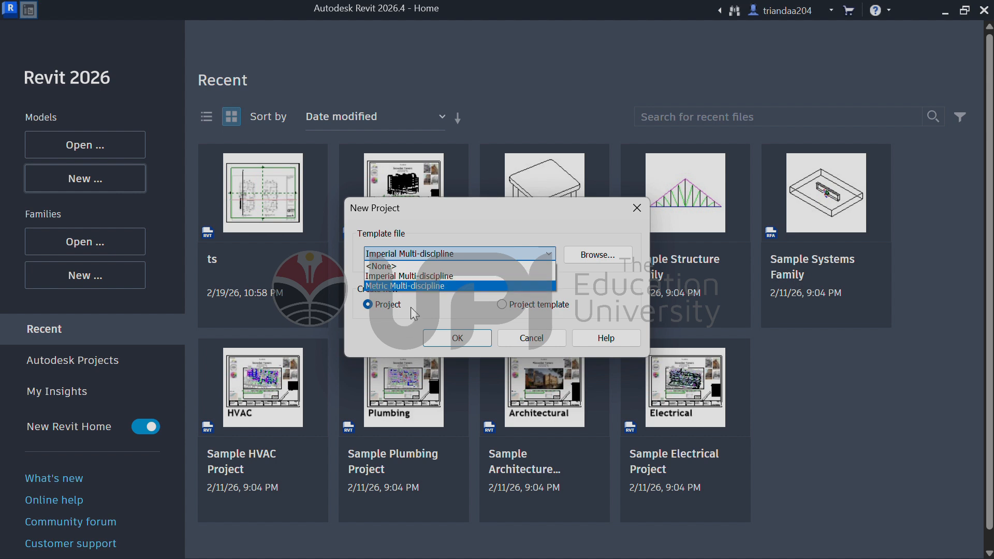
{"action": "left_click", "coordinate": [439, 276]}
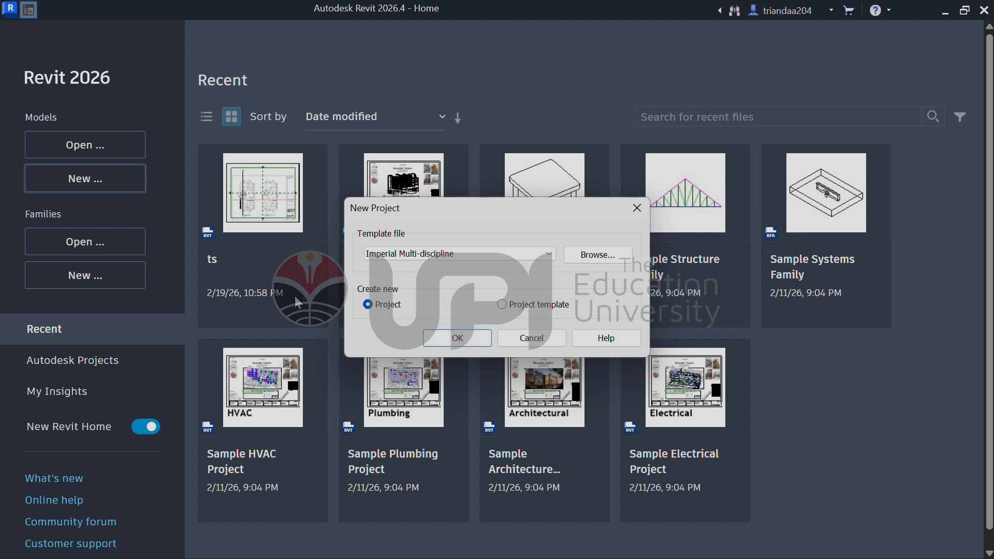
{"action": "left_click", "coordinate": [446, 341]}
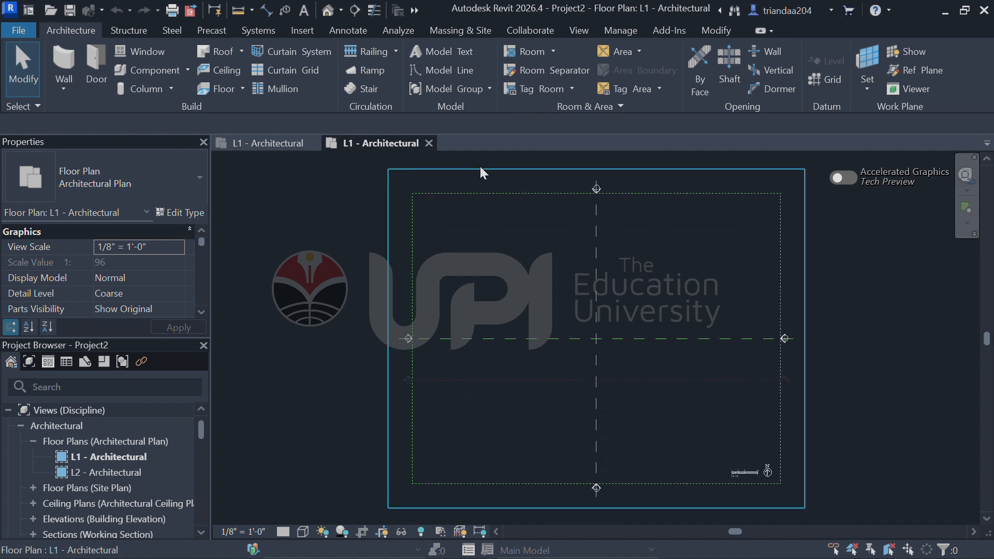
Close Project1 without saving its changes, keeping the new project open
{"action": "left_click", "coordinate": [313, 144]}
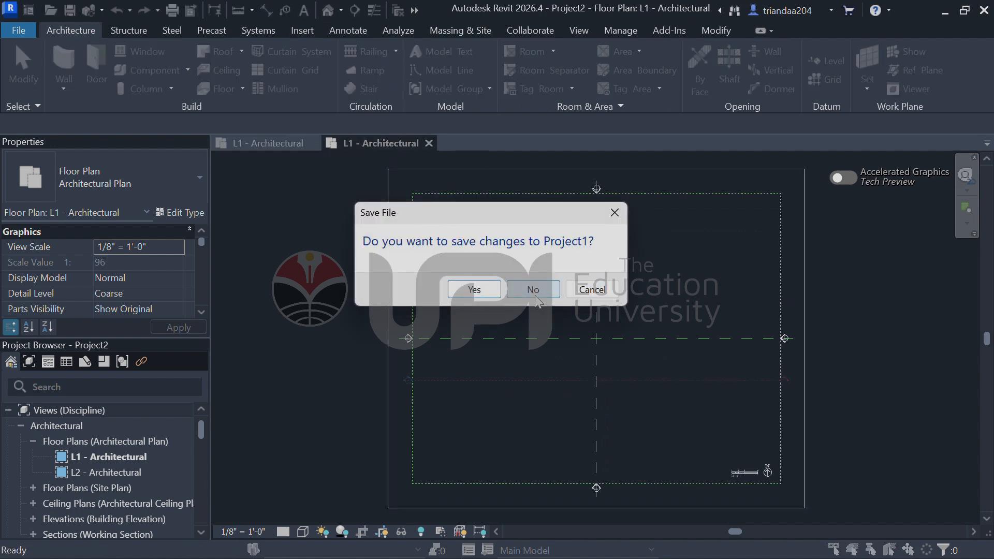
{"action": "left_click", "coordinate": [536, 296]}
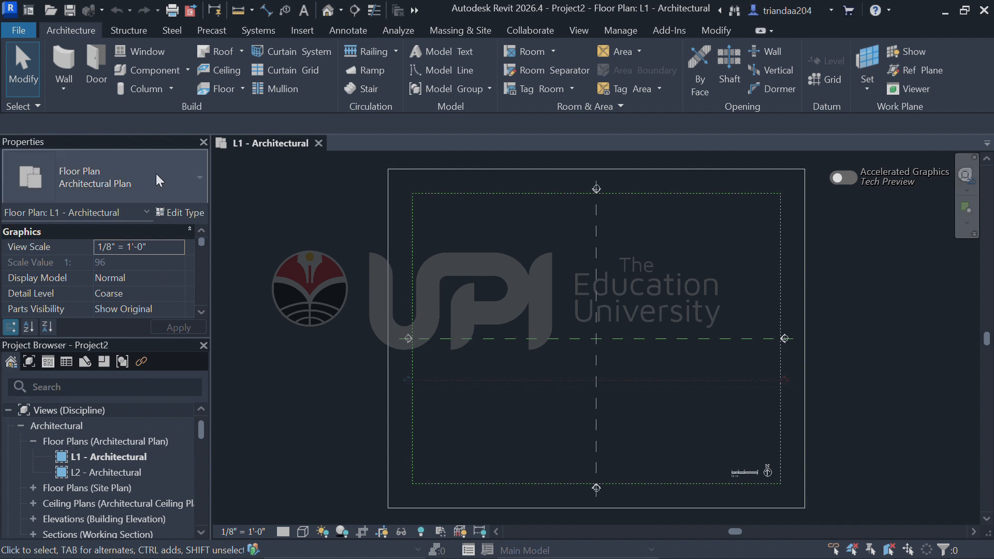
Examine the available floor plan types and the new project's list of views, sheets, families and groups
{"action": "left_click", "coordinate": [121, 169]}
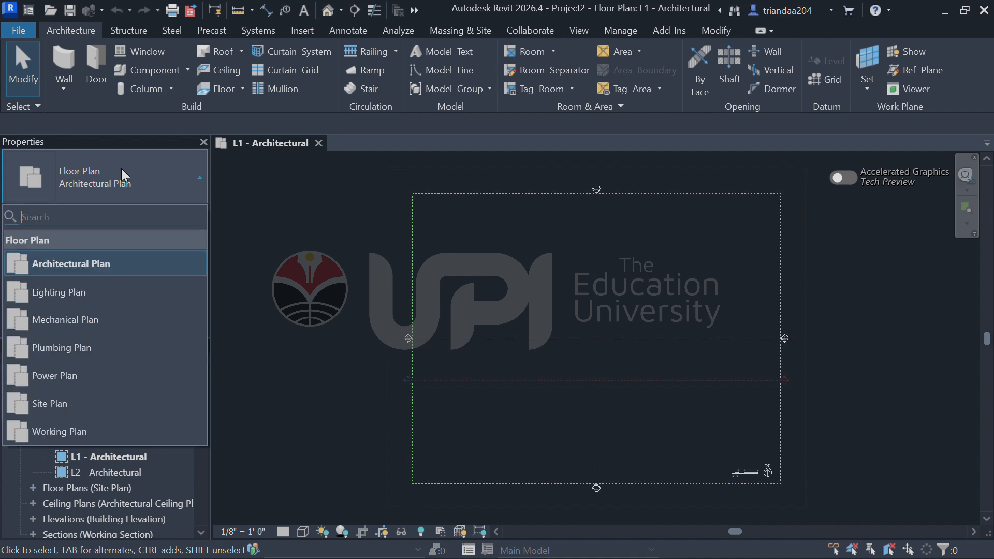
{"action": "left_click", "coordinate": [121, 169]}
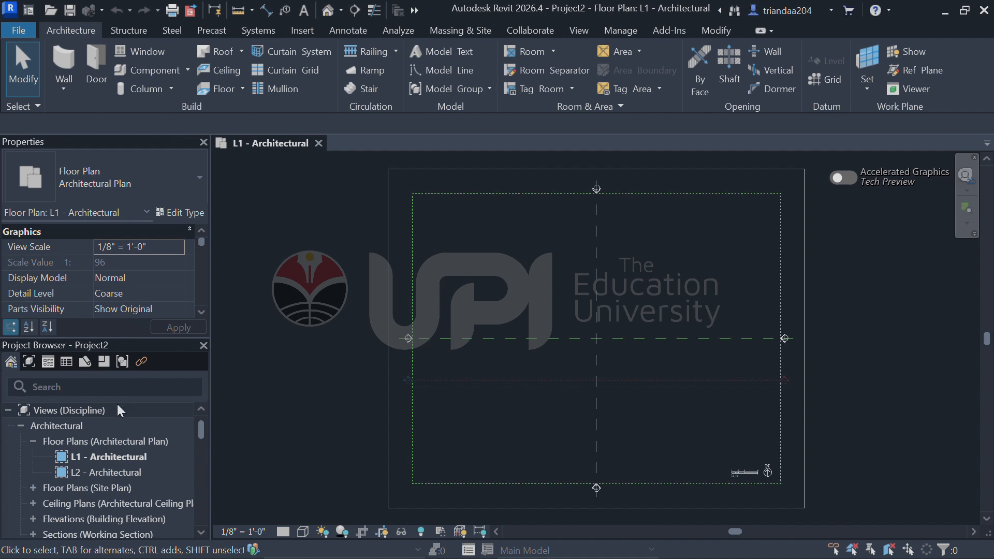
{"action": "scroll", "coordinate": [106, 437], "scroll_direction": "down", "scroll_amount": 1}
{"action": "scroll", "coordinate": [106, 437], "scroll_direction": "down", "scroll_amount": 5}
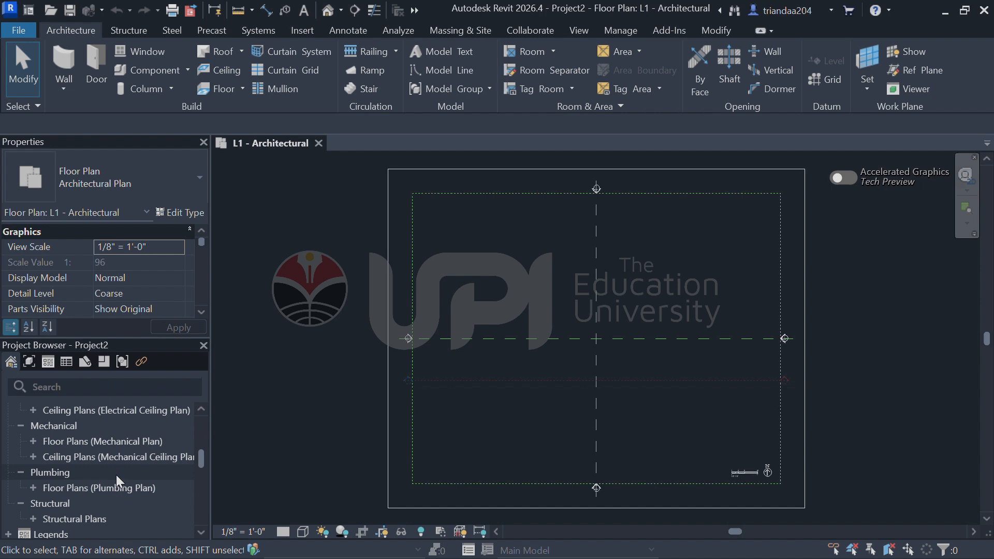
{"action": "scroll", "coordinate": [116, 475], "scroll_direction": "up", "scroll_amount": 6}
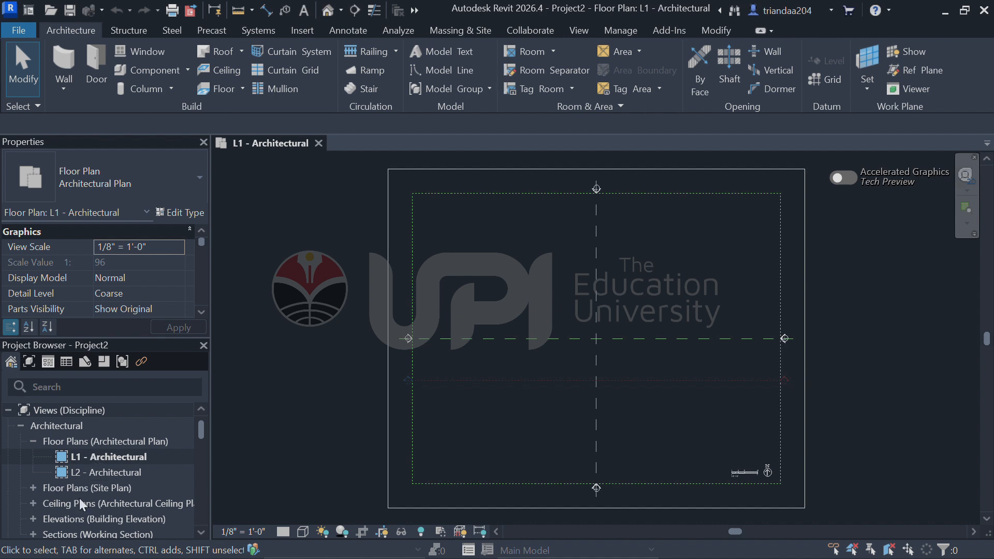
{"action": "scroll", "coordinate": [110, 493], "scroll_direction": "down", "scroll_amount": 4}
{"action": "scroll", "coordinate": [110, 479], "scroll_direction": "up", "scroll_amount": 4}
{"action": "scroll", "coordinate": [109, 477], "scroll_direction": "down", "scroll_amount": 2}
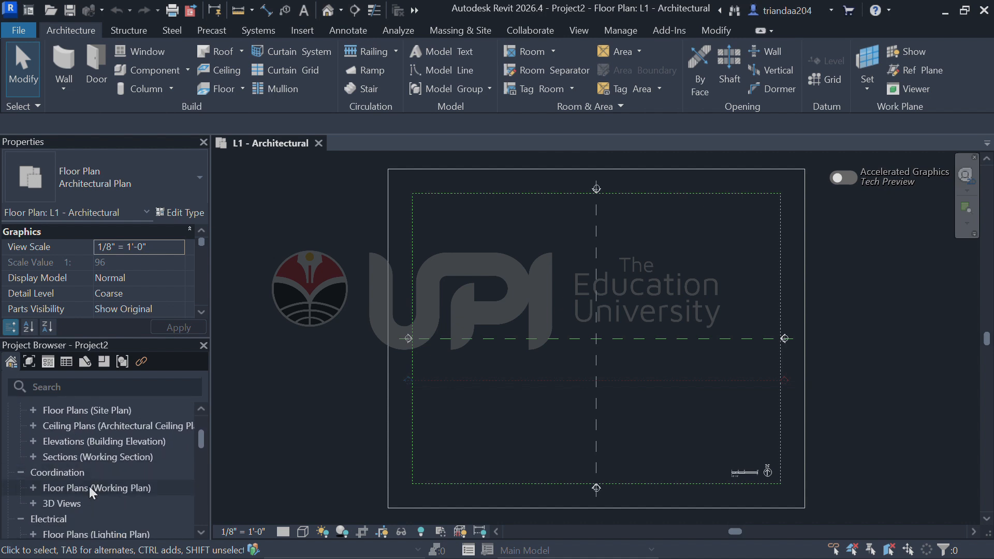
{"action": "scroll", "coordinate": [98, 482], "scroll_direction": "down", "scroll_amount": 8}
{"action": "scroll", "coordinate": [98, 480], "scroll_direction": "down", "scroll_amount": 8}
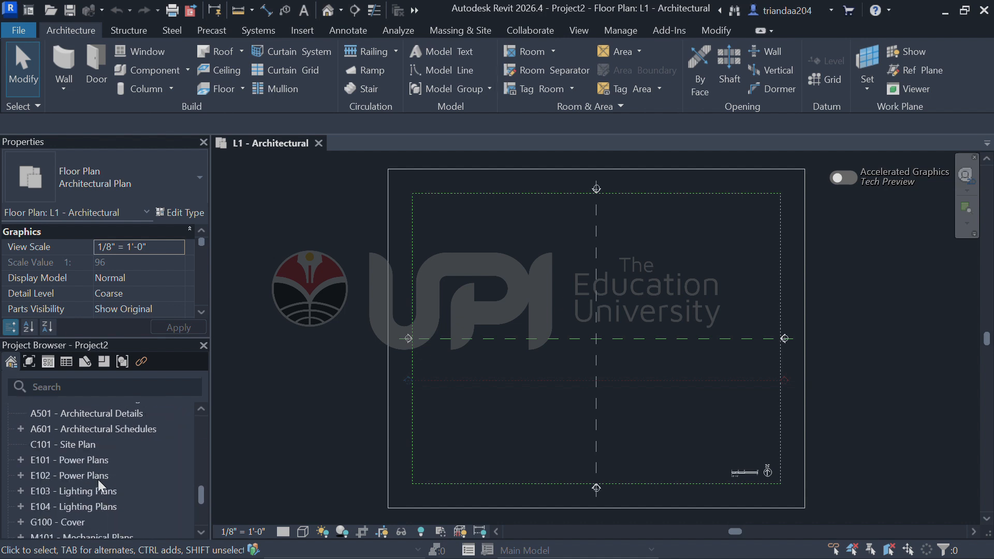
{"action": "scroll", "coordinate": [98, 480], "scroll_direction": "up", "scroll_amount": 5}
{"action": "scroll", "coordinate": [97, 479], "scroll_direction": "up", "scroll_amount": 10}
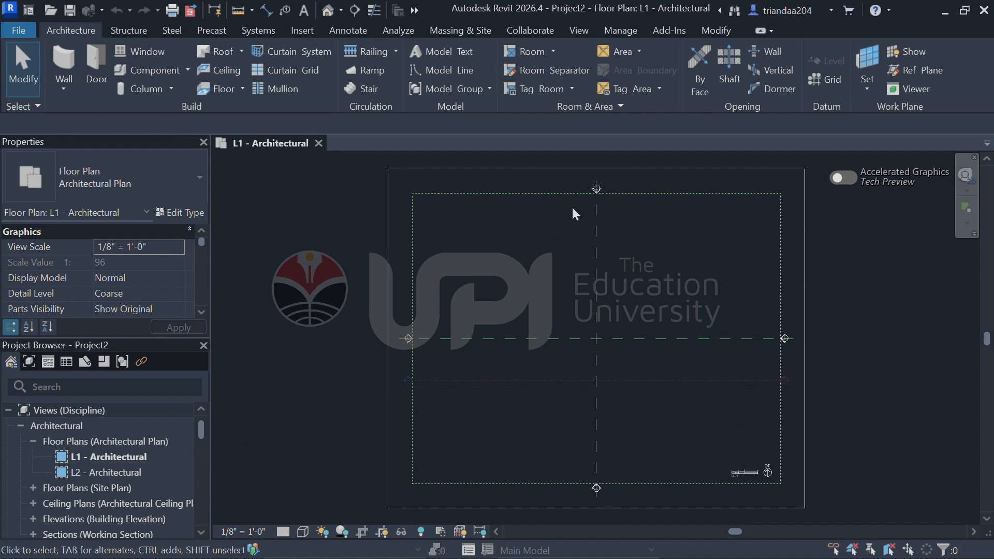
{"action": "scroll", "coordinate": [61, 415], "scroll_direction": "down", "scroll_amount": 2}
{"action": "scroll", "coordinate": [77, 430], "scroll_direction": "down", "scroll_amount": 10}
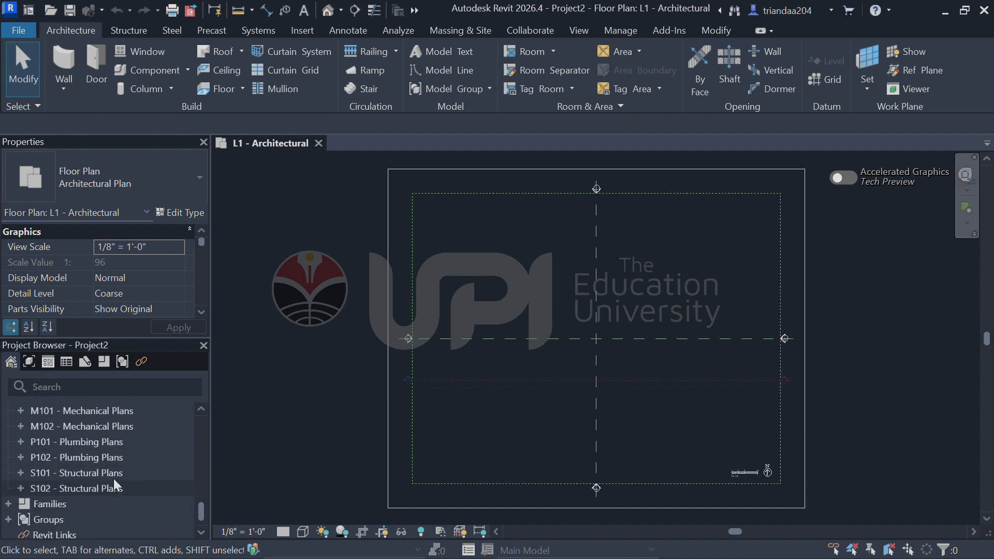
{"action": "scroll", "coordinate": [120, 477], "scroll_direction": "up", "scroll_amount": 15}
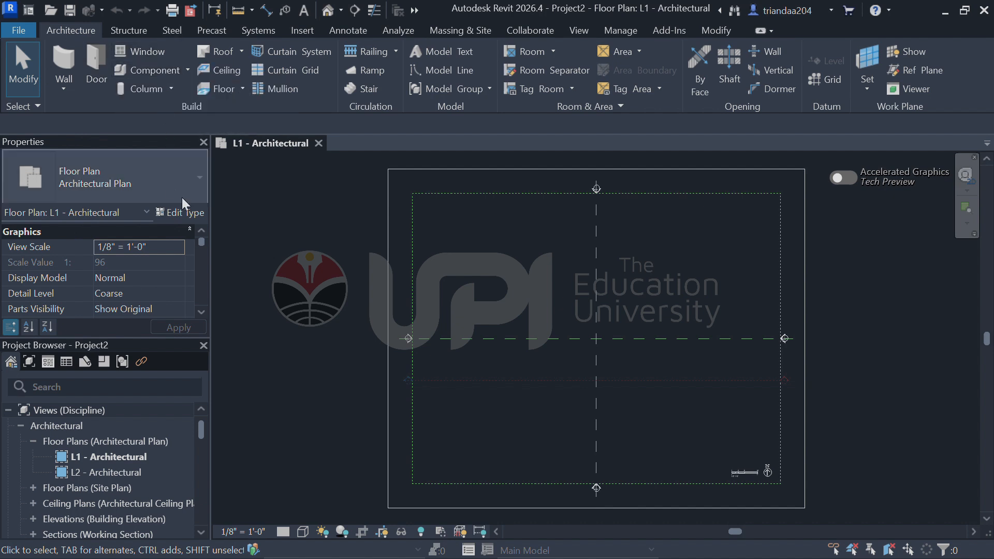
Look at the structural and architectural column options, then leave the column command
{"action": "left_click", "coordinate": [130, 91]}
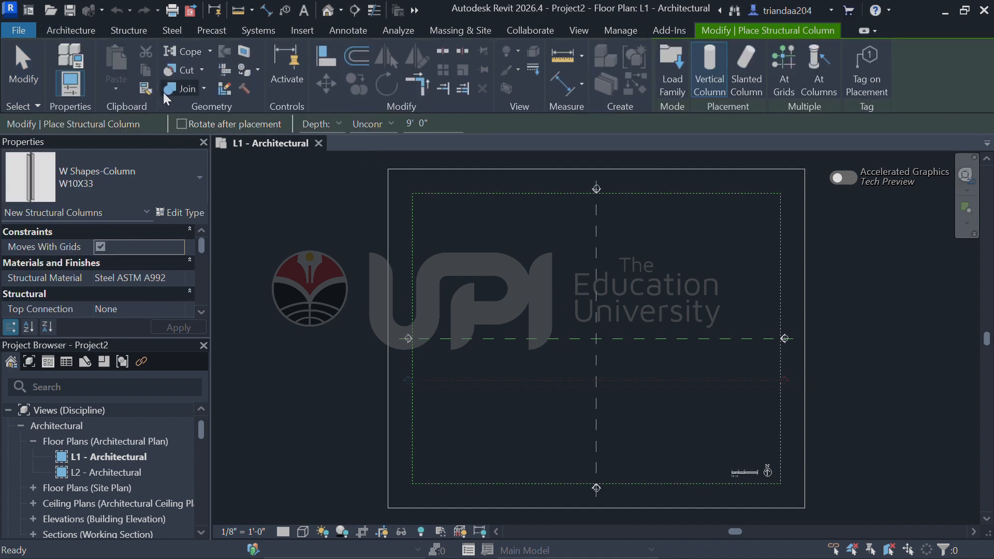
{"action": "left_click", "coordinate": [54, 30]}
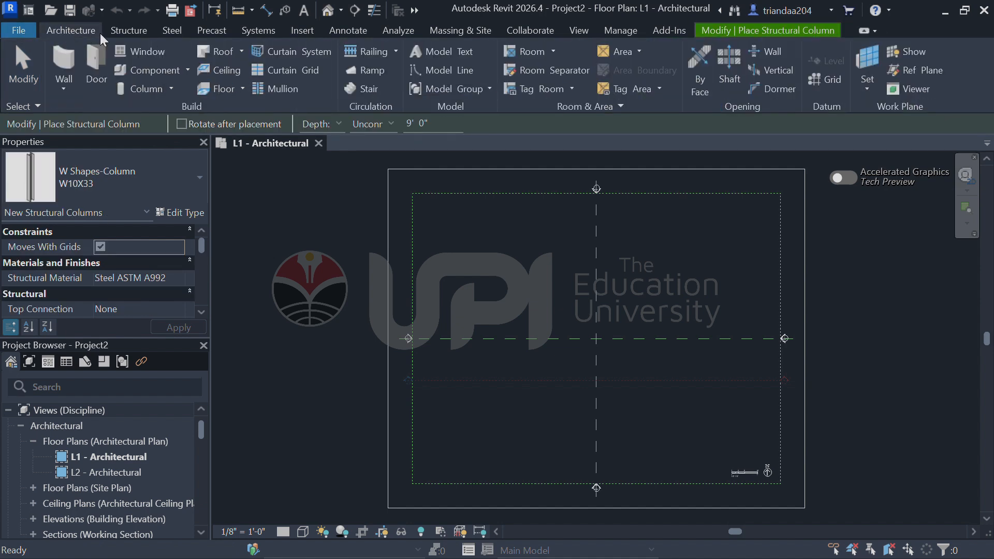
{"action": "left_click", "coordinate": [169, 88]}
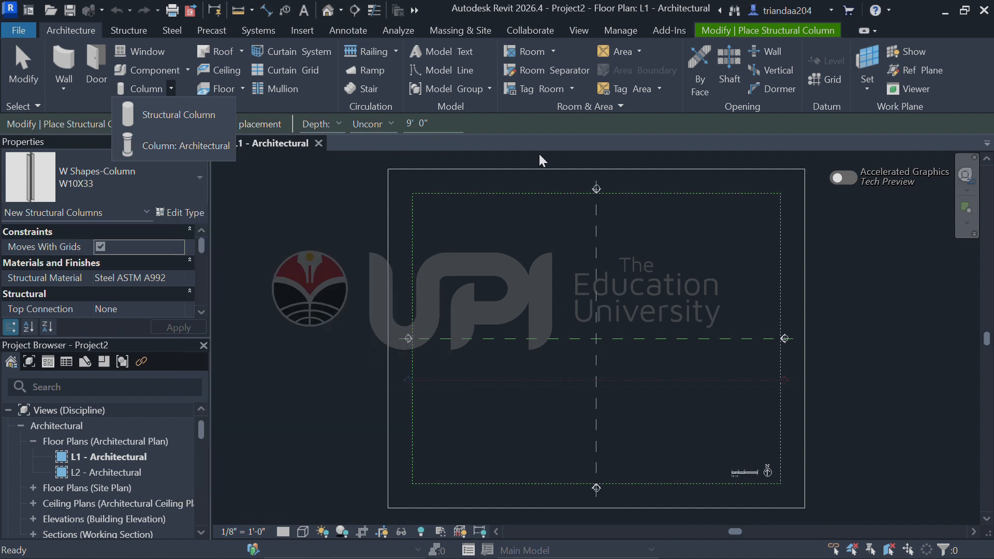
{"action": "key", "text": "Escape"}
{"action": "key", "text": "Escape"}
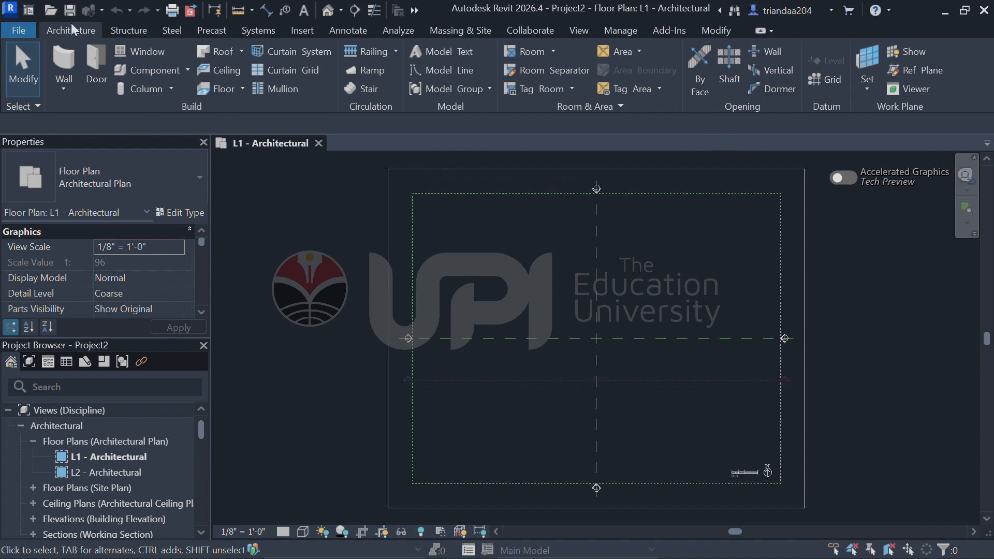
Review the structure, steel, precast, systems and insert tools, including the file selection for linking a Revit model
{"action": "left_click", "coordinate": [123, 30]}
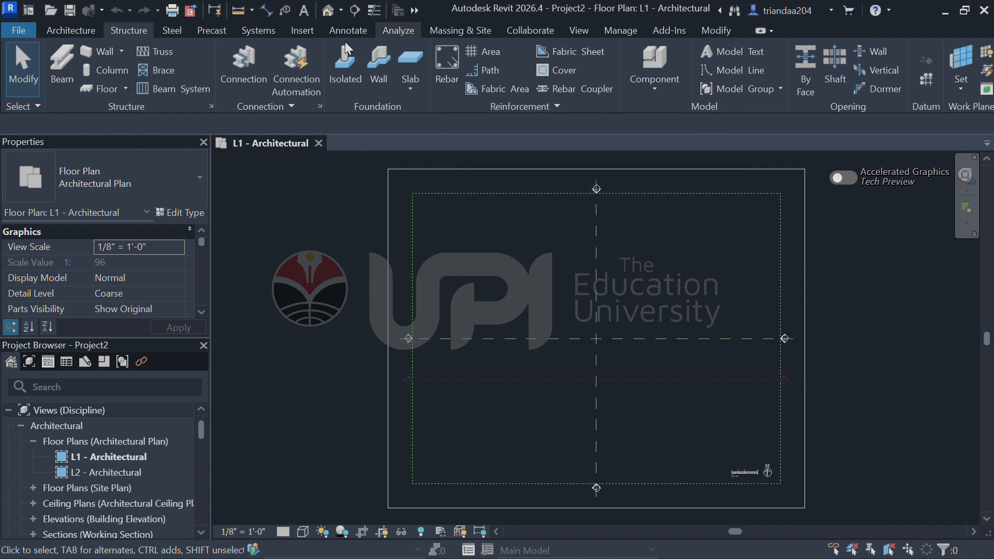
{"action": "left_click", "coordinate": [168, 32]}
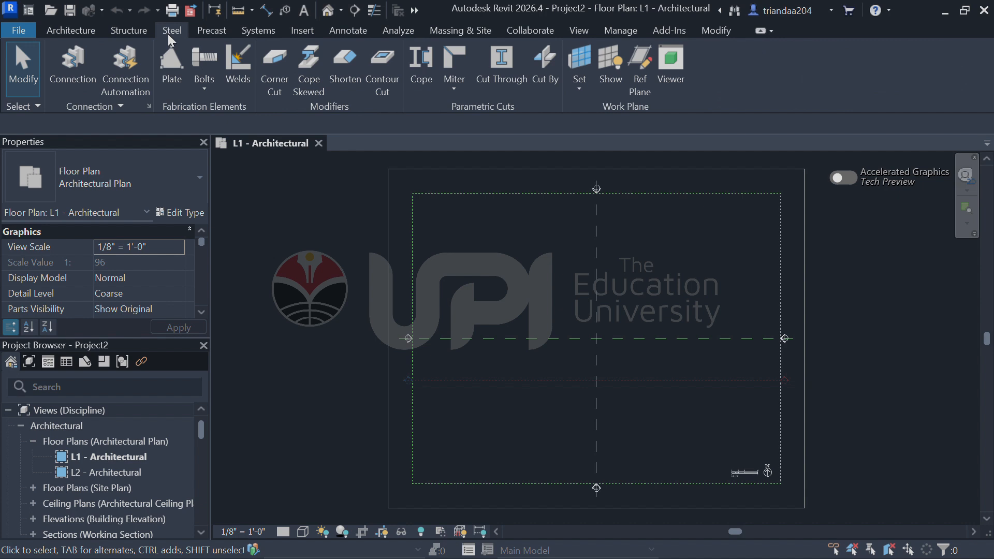
{"action": "left_click", "coordinate": [202, 29]}
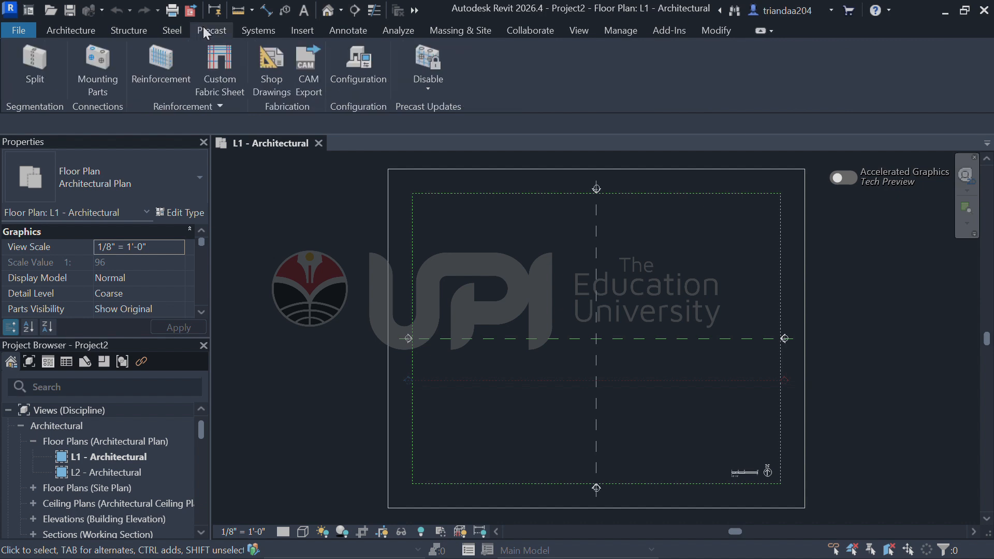
{"action": "left_click", "coordinate": [255, 31]}
{"action": "left_click", "coordinate": [294, 30]}
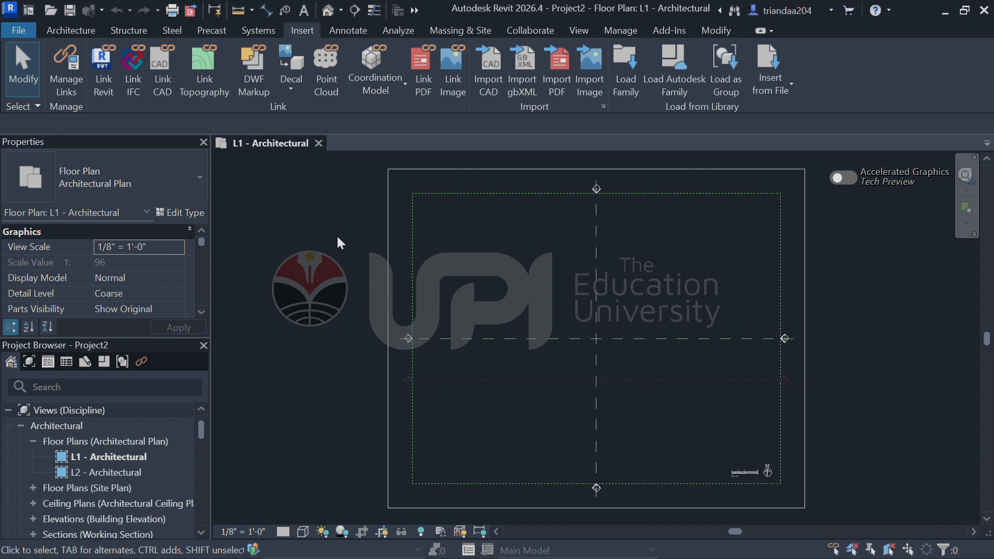
{"action": "left_click", "coordinate": [101, 61]}
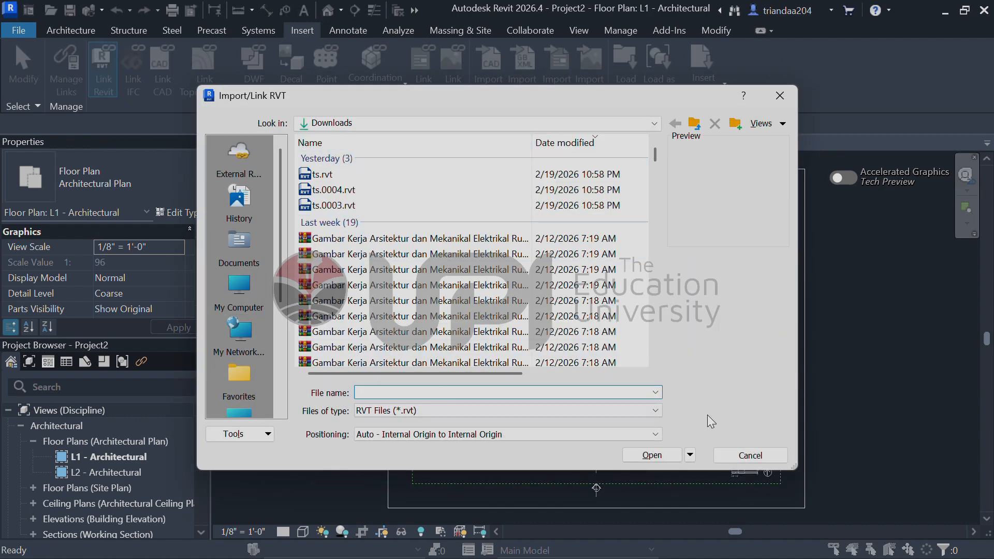
{"action": "left_click", "coordinate": [780, 95]}
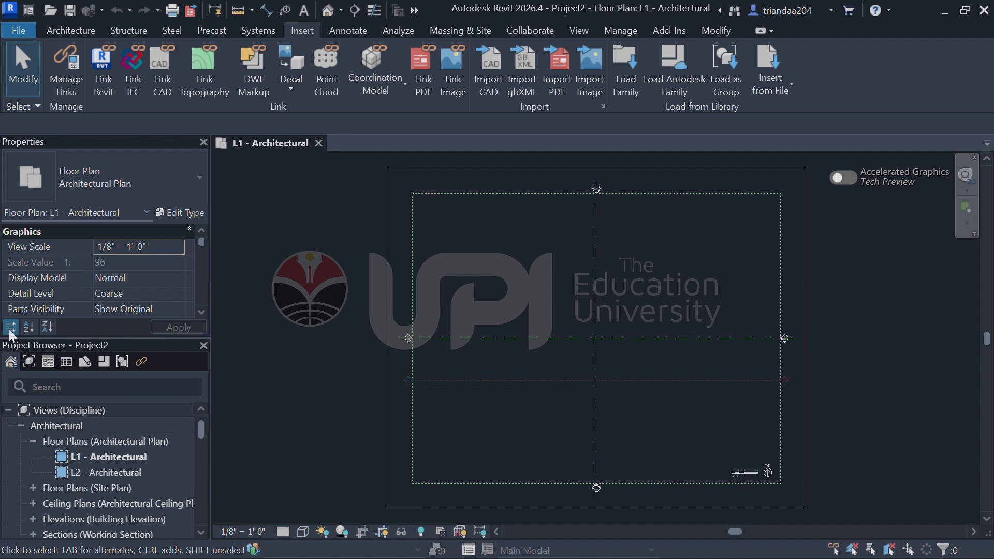
Review the annotation, analysis, massing and site, collaboration and view tools, with the Revit window restored to a smaller size
{"action": "left_click", "coordinate": [348, 31]}
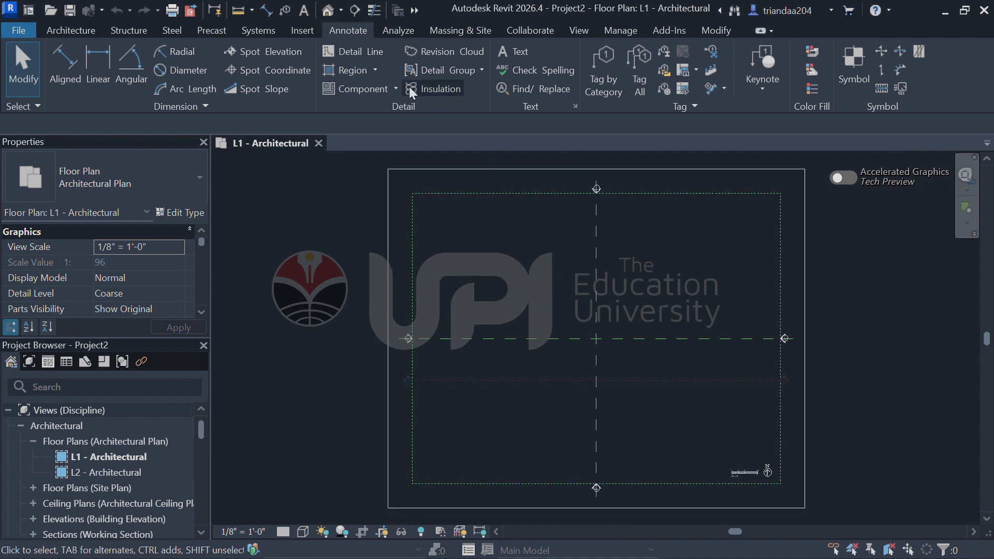
{"action": "left_click", "coordinate": [383, 31]}
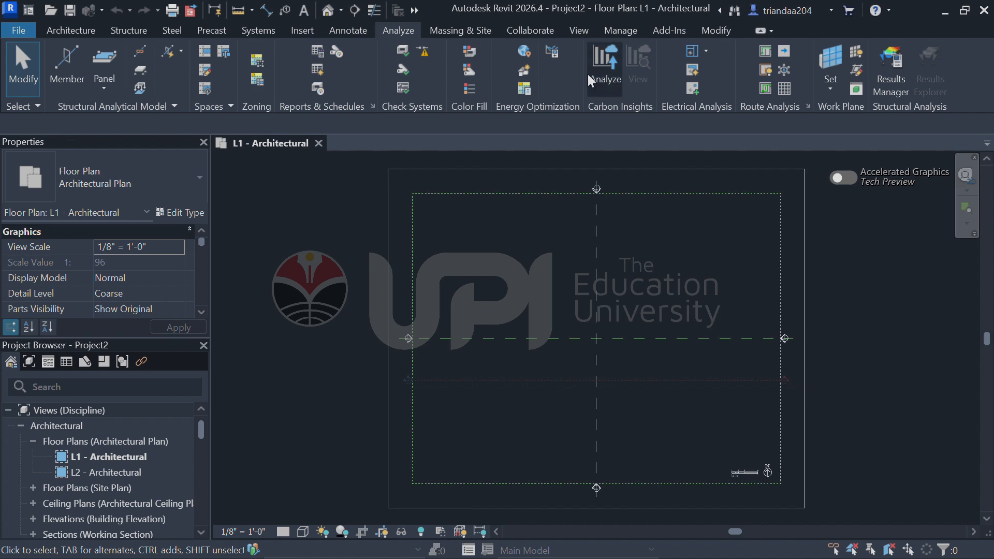
{"action": "left_click", "coordinate": [965, 10]}
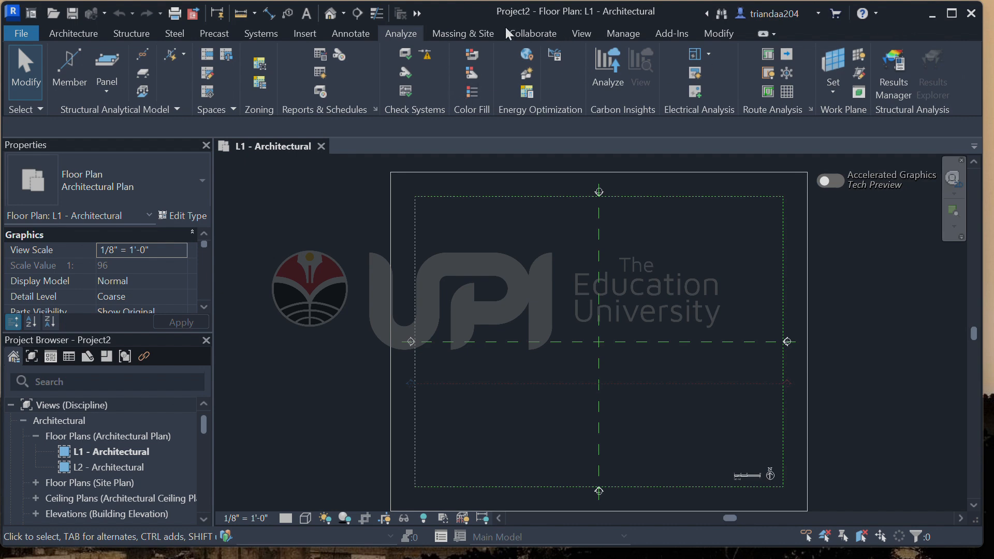
{"action": "double_click", "coordinate": [412, 23]}
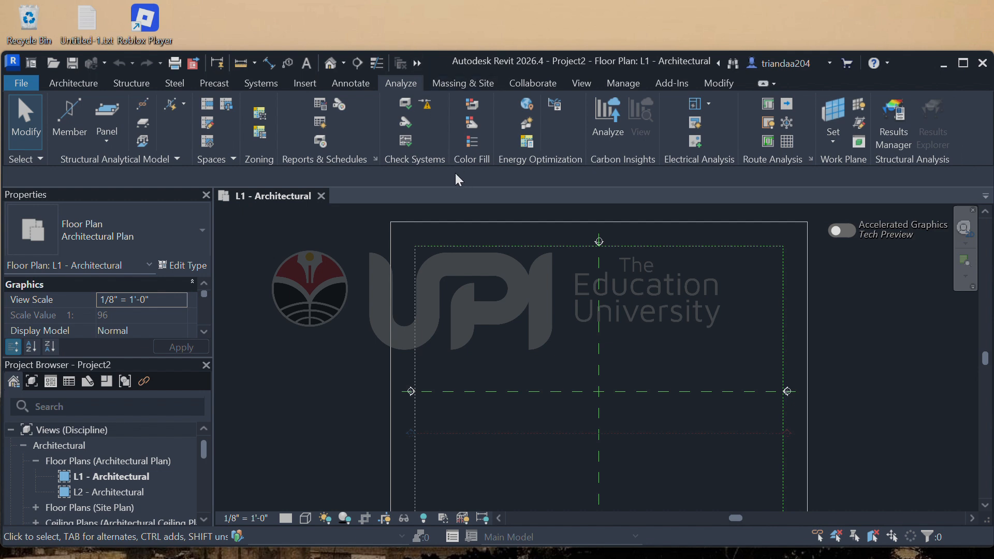
{"action": "left_click", "coordinate": [464, 84]}
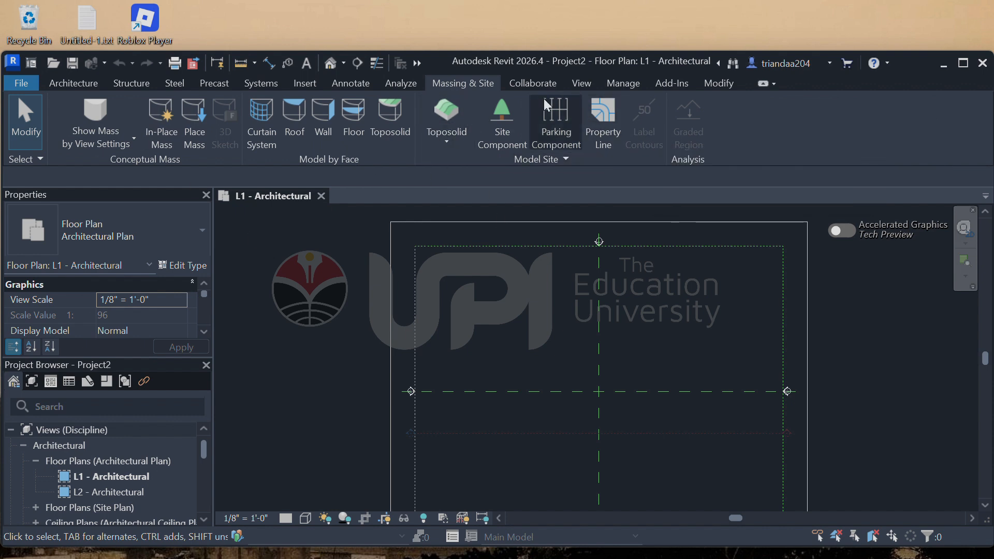
{"action": "left_click", "coordinate": [527, 84]}
{"action": "left_click", "coordinate": [582, 84]}
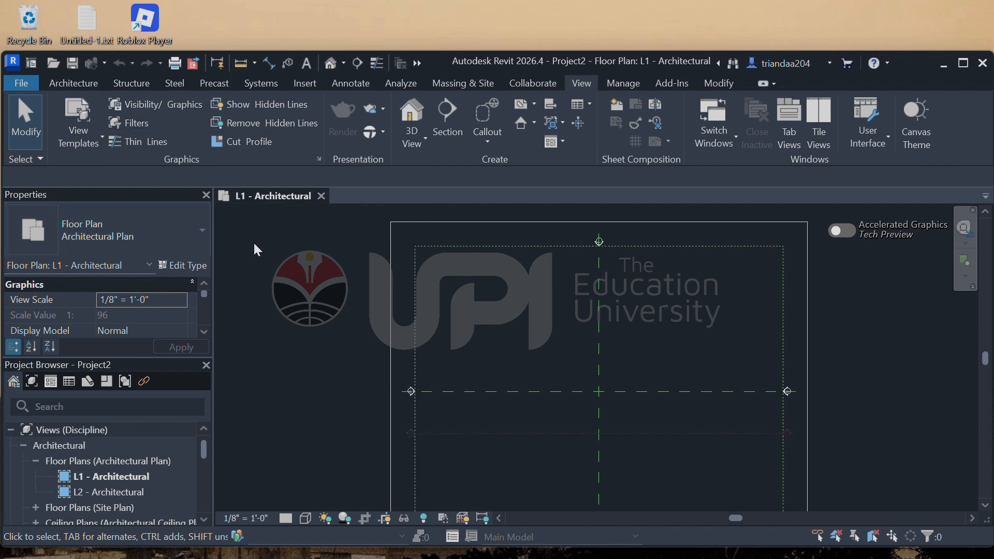
Open the project's default 3D view
{"action": "left_click", "coordinate": [414, 147]}
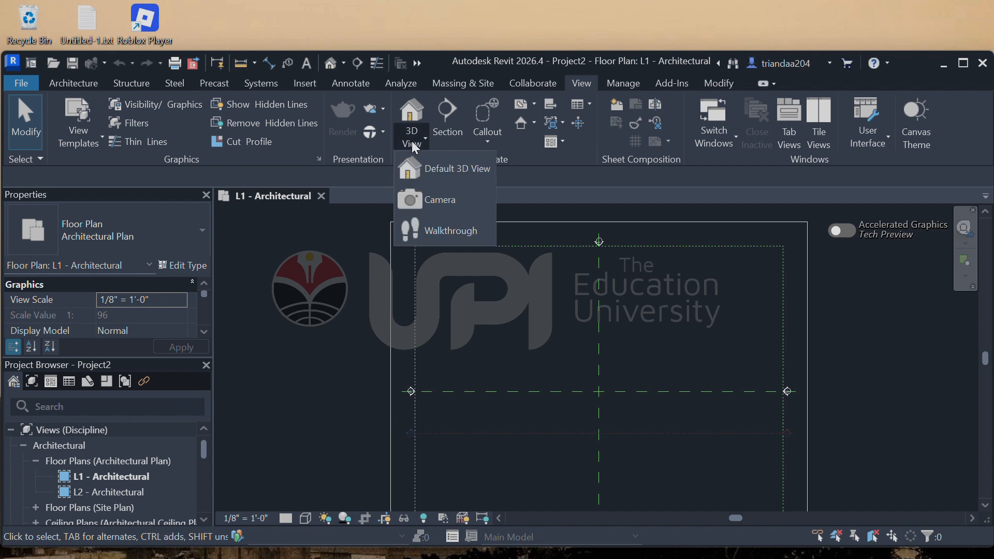
{"action": "left_click", "coordinate": [443, 173]}
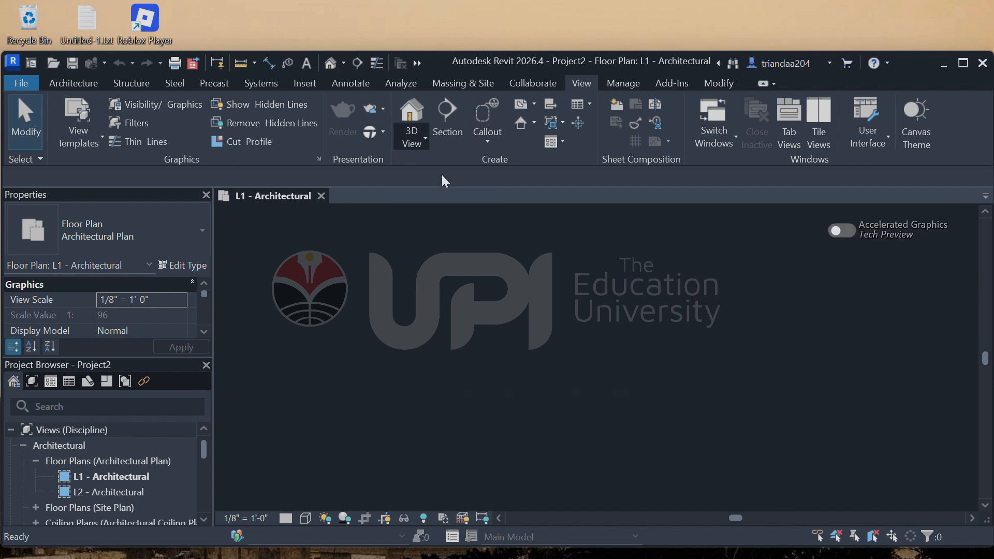
{"action": "scroll", "coordinate": [619, 431], "scroll_direction": "up", "scroll_amount": 2}
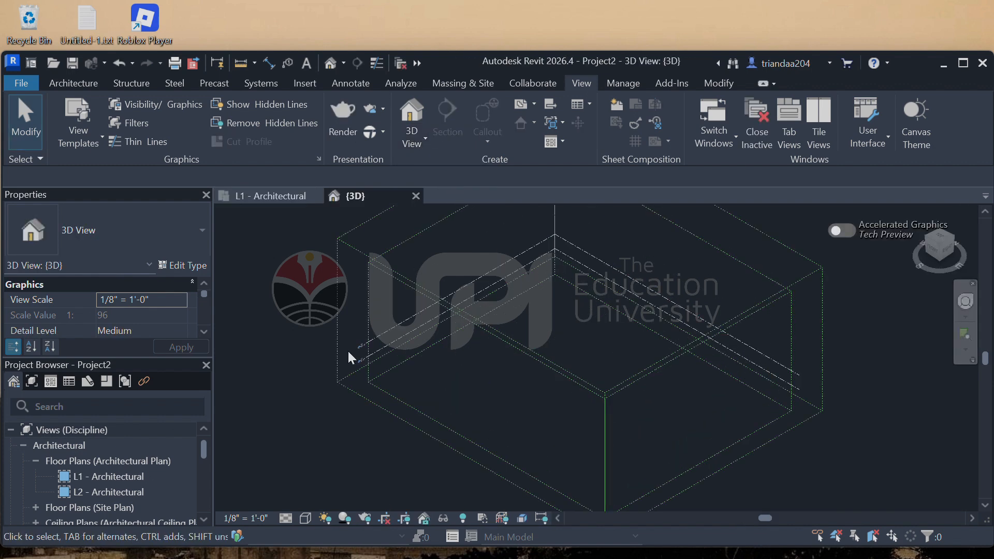
{"action": "scroll", "coordinate": [351, 360], "scroll_direction": "up", "scroll_amount": 5}
{"action": "scroll", "coordinate": [306, 427], "scroll_direction": "down", "scroll_amount": 5}
{"action": "scroll", "coordinate": [359, 377], "scroll_direction": "down", "scroll_amount": 1}
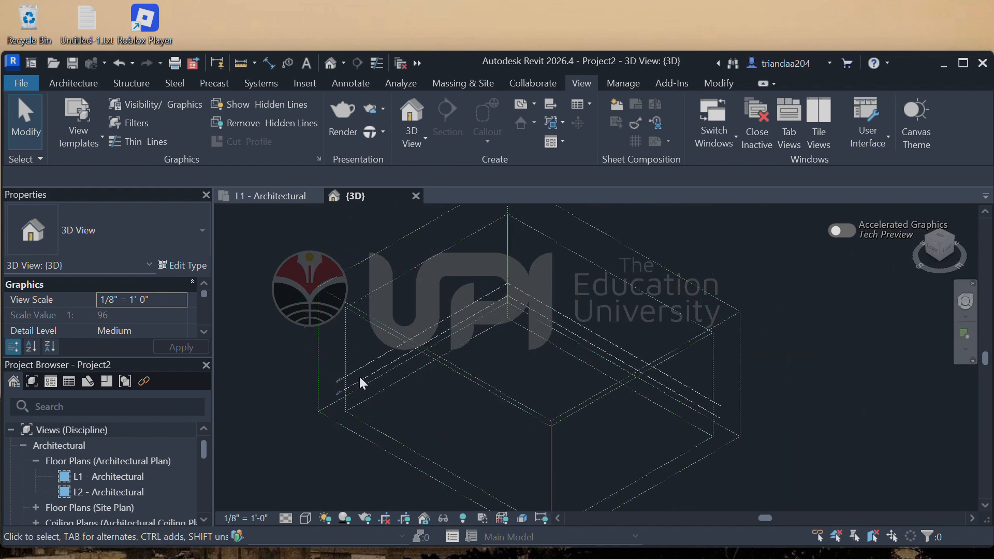
Examine the L1 and L2 level markers and their level lines closely in the 3D view
{"action": "scroll", "coordinate": [288, 366], "scroll_direction": "up", "scroll_amount": 6}
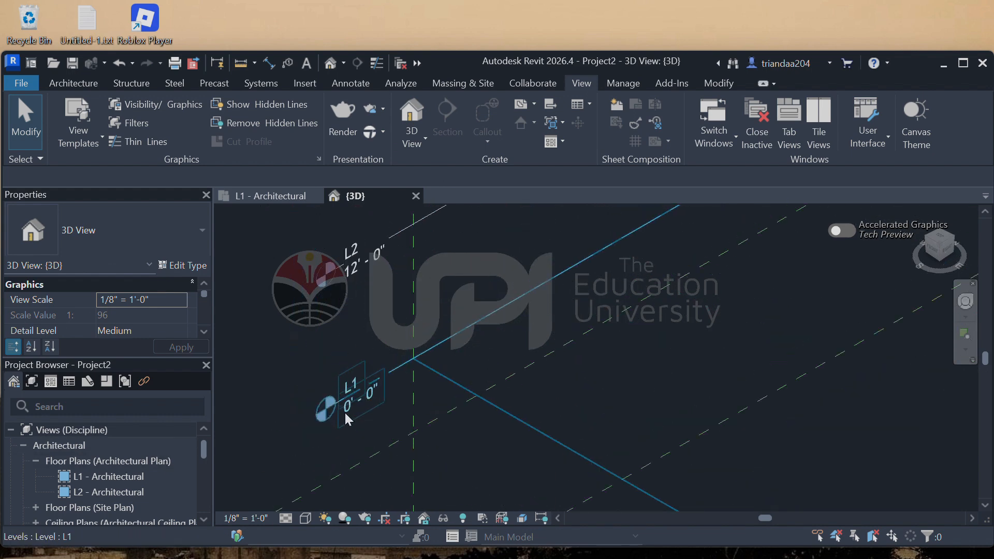
{"action": "scroll", "coordinate": [347, 418], "scroll_direction": "up", "scroll_amount": 5}
{"action": "scroll", "coordinate": [407, 404], "scroll_direction": "down", "scroll_amount": 5}
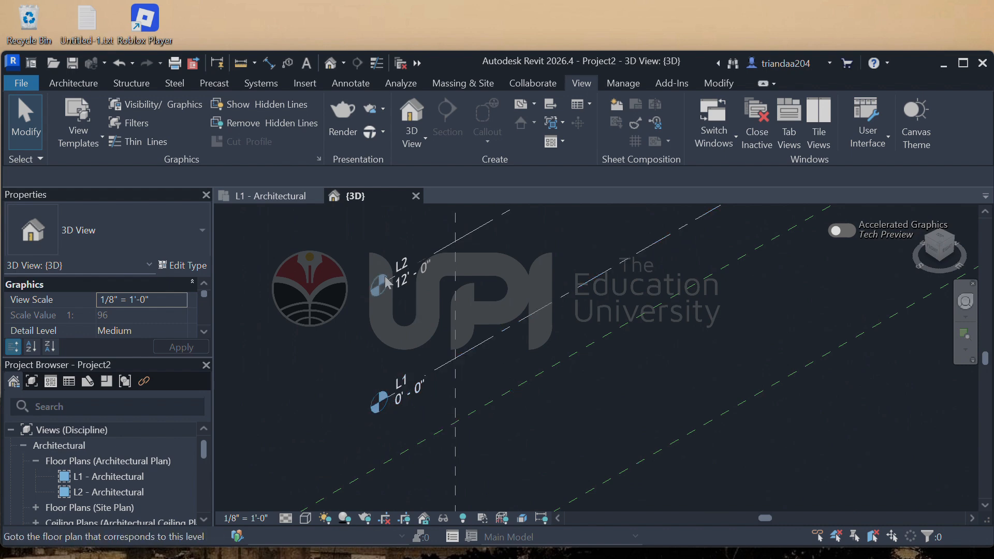
{"action": "scroll", "coordinate": [458, 440], "scroll_direction": "down", "scroll_amount": 4}
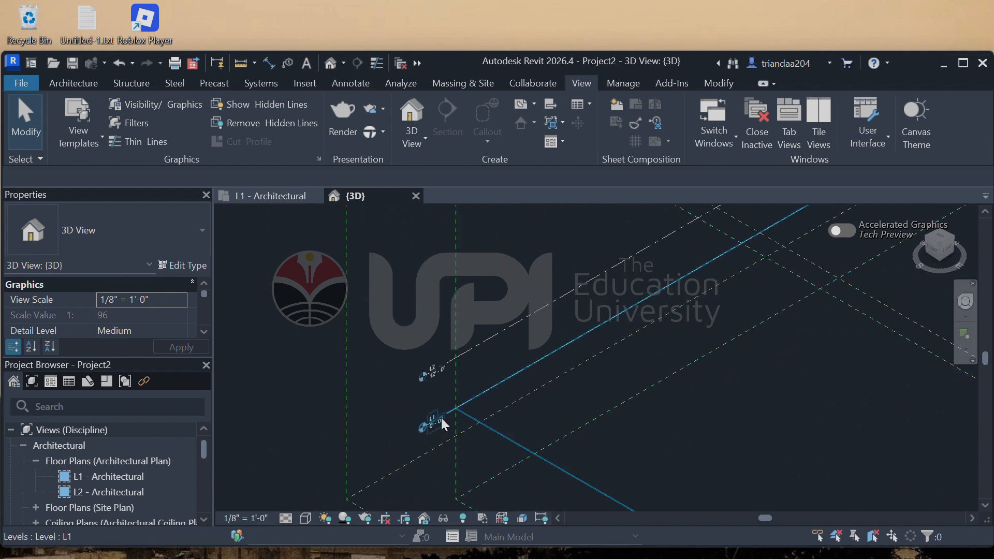
{"action": "scroll", "coordinate": [474, 383], "scroll_direction": "up", "scroll_amount": 4}
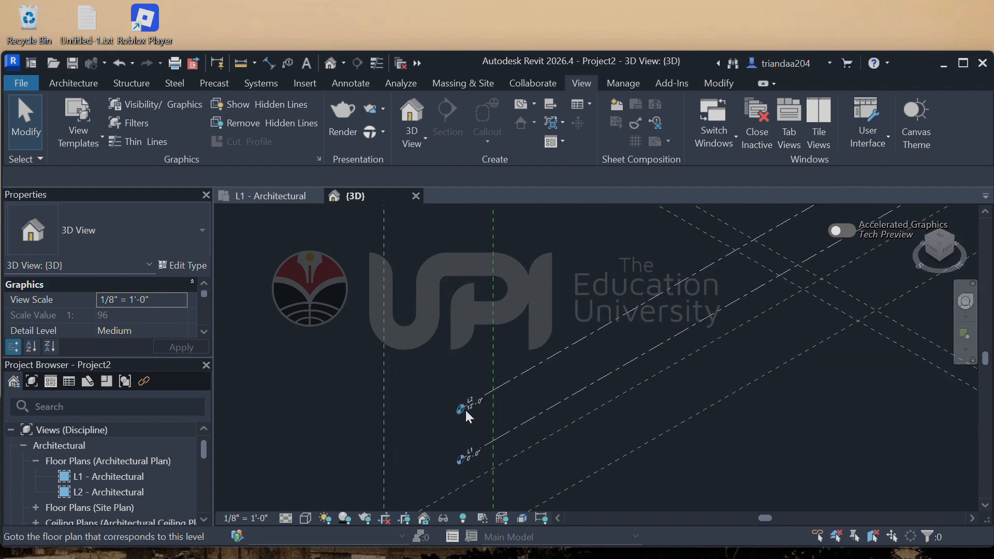
{"action": "scroll", "coordinate": [557, 340], "scroll_direction": "down", "scroll_amount": 2}
{"action": "scroll", "coordinate": [677, 360], "scroll_direction": "down", "scroll_amount": 3}
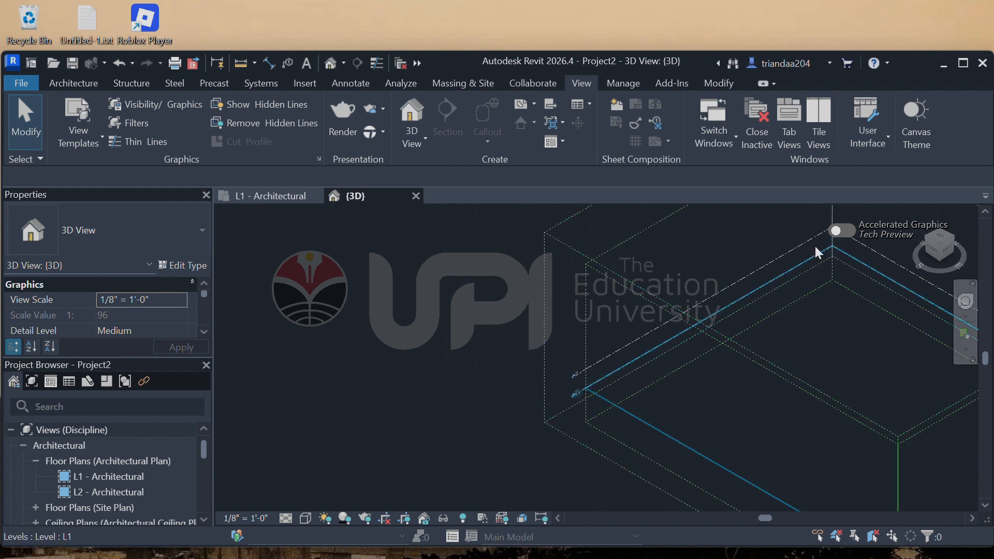
{"action": "scroll", "coordinate": [776, 284], "scroll_direction": "down", "scroll_amount": 1}
{"action": "scroll", "coordinate": [779, 273], "scroll_direction": "up", "scroll_amount": 2}
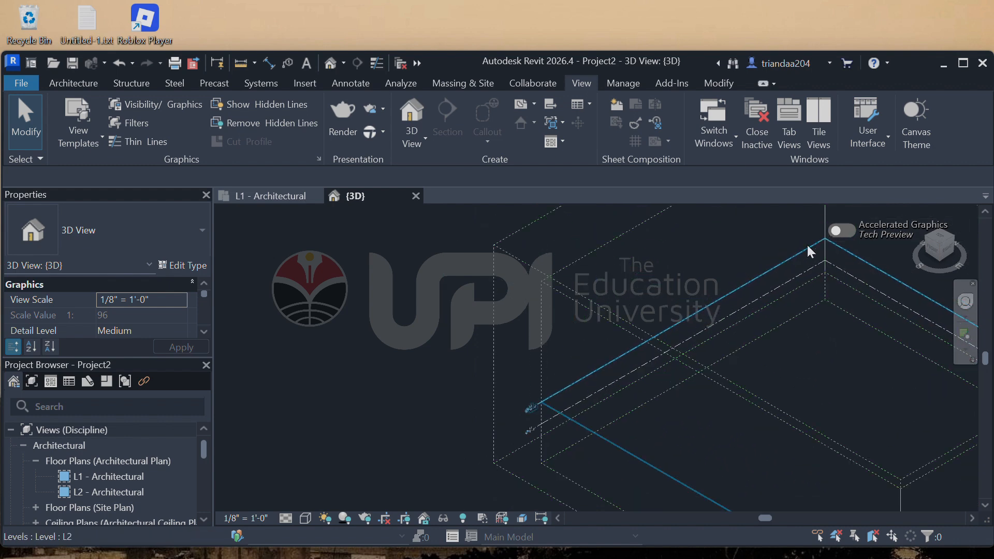
{"action": "scroll", "coordinate": [511, 395], "scroll_direction": "up", "scroll_amount": 4}
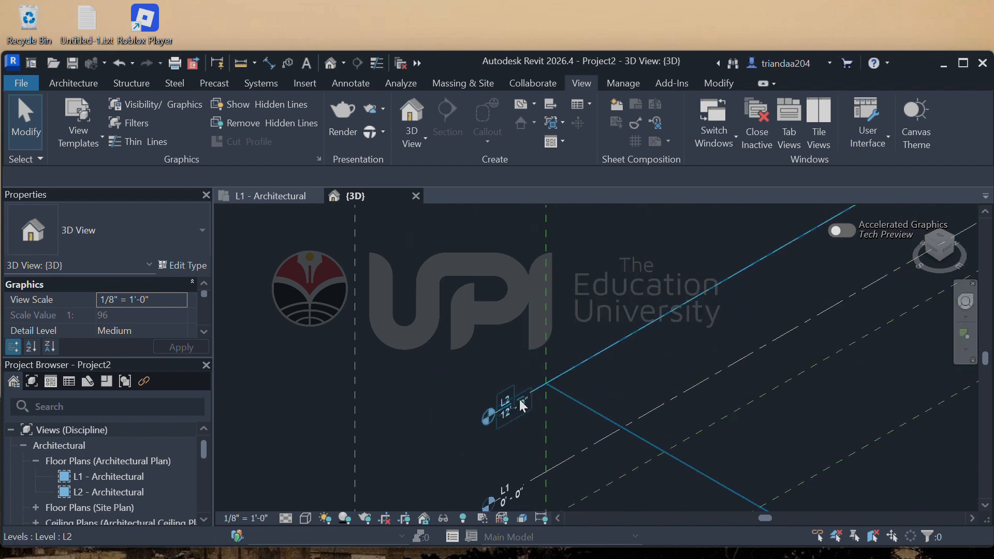
{"action": "scroll", "coordinate": [499, 398], "scroll_direction": "up", "scroll_amount": 1}
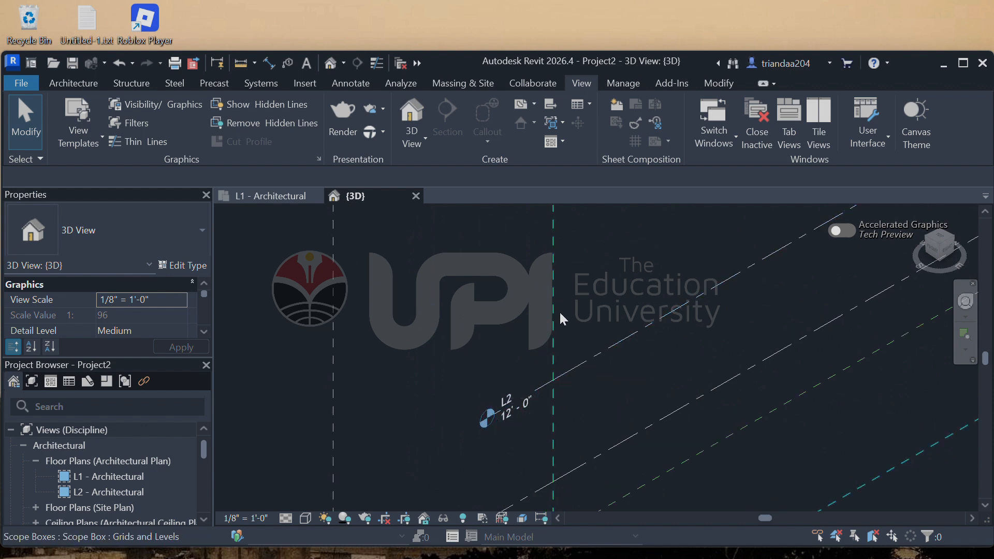
{"action": "scroll", "coordinate": [556, 308], "scroll_direction": "down", "scroll_amount": 5}
{"action": "scroll", "coordinate": [555, 371], "scroll_direction": "up", "scroll_amount": 3}
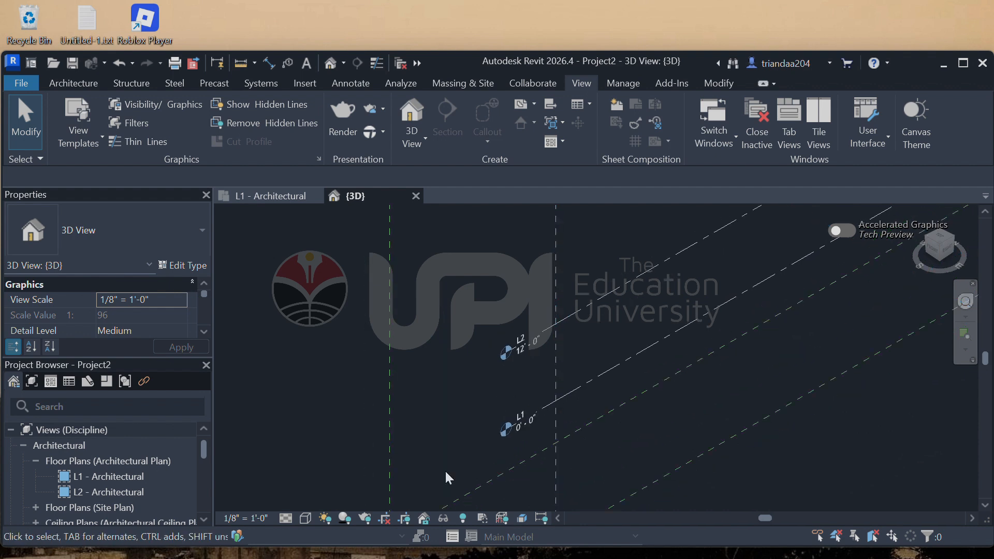
{"action": "scroll", "coordinate": [532, 405], "scroll_direction": "up", "scroll_amount": 3}
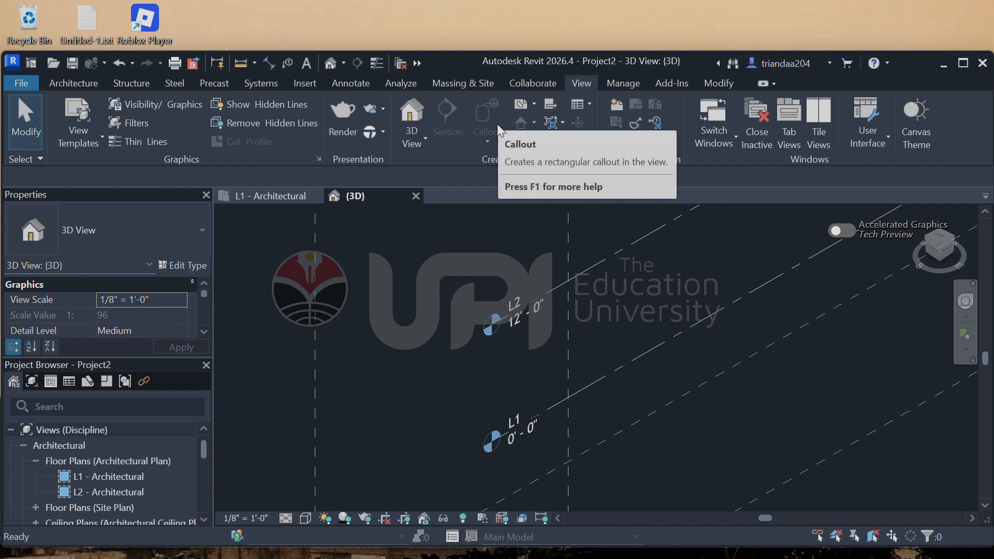
Check the 3D view options again, then undo the default 3D view to return to the L1 - Architectural plan
{"action": "left_click", "coordinate": [418, 136]}
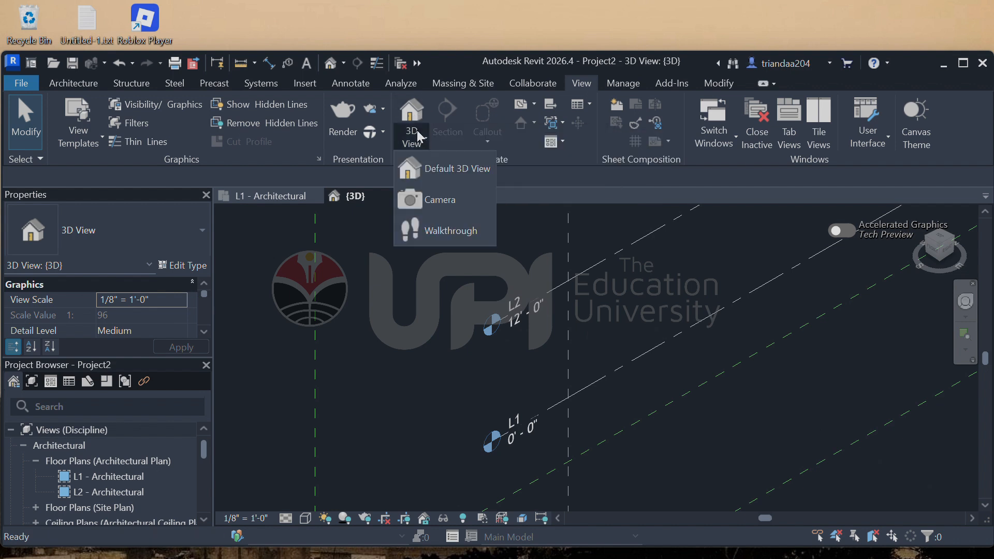
{"action": "left_click", "coordinate": [435, 169]}
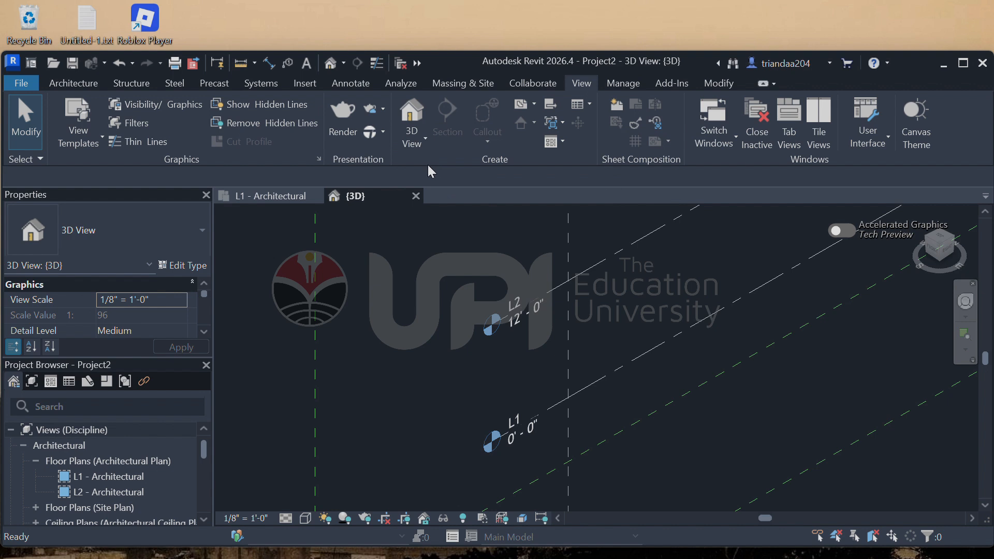
{"action": "left_click", "coordinate": [421, 148]}
{"action": "left_click", "coordinate": [420, 149]}
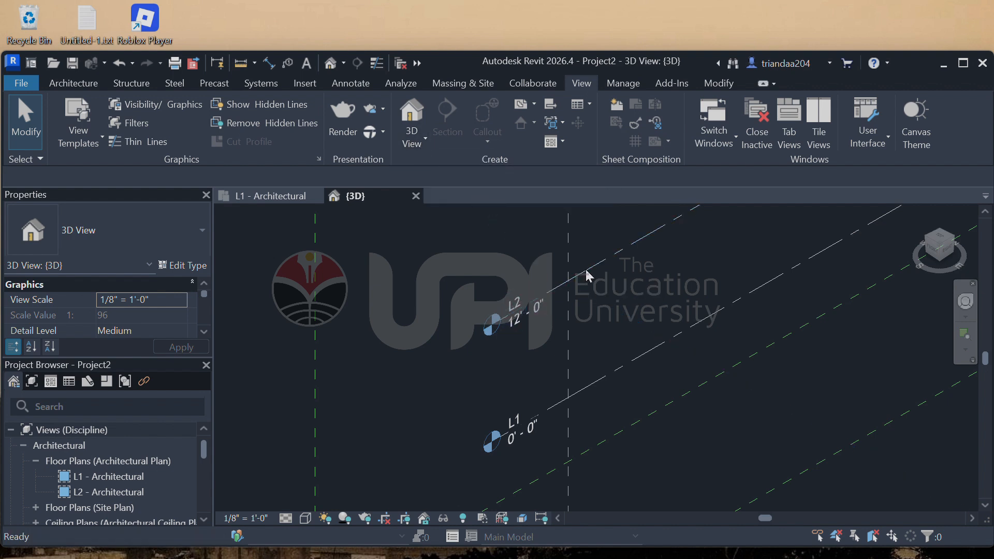
{"action": "key", "text": "ctrl+z"}
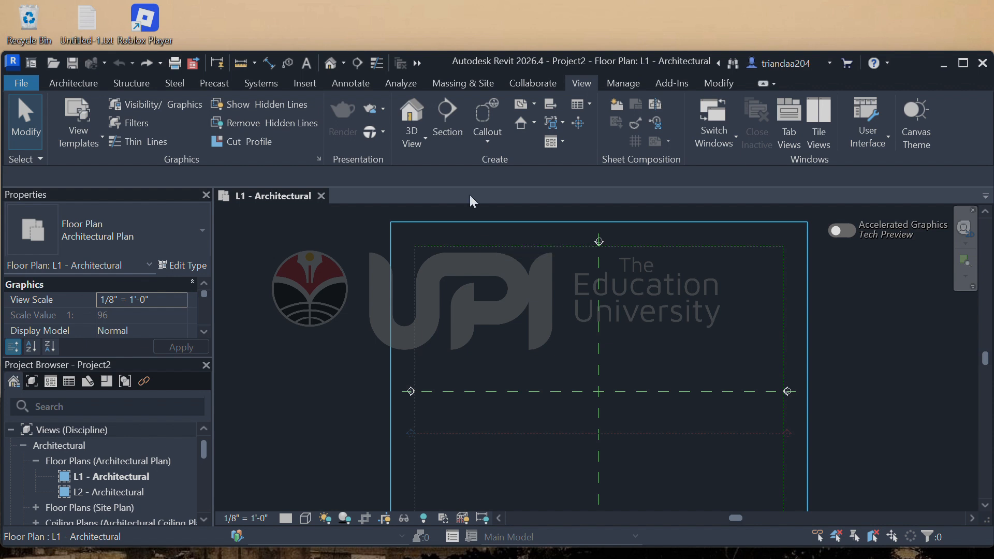
Review the add-in tools and the project management tools
{"action": "left_click", "coordinate": [627, 87]}
{"action": "left_click", "coordinate": [664, 86]}
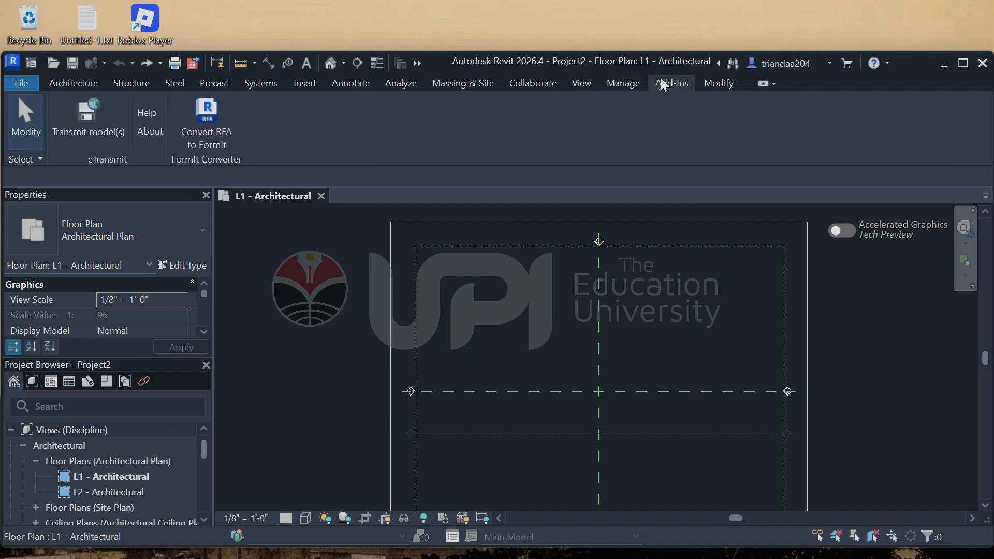
{"action": "left_click", "coordinate": [634, 86]}
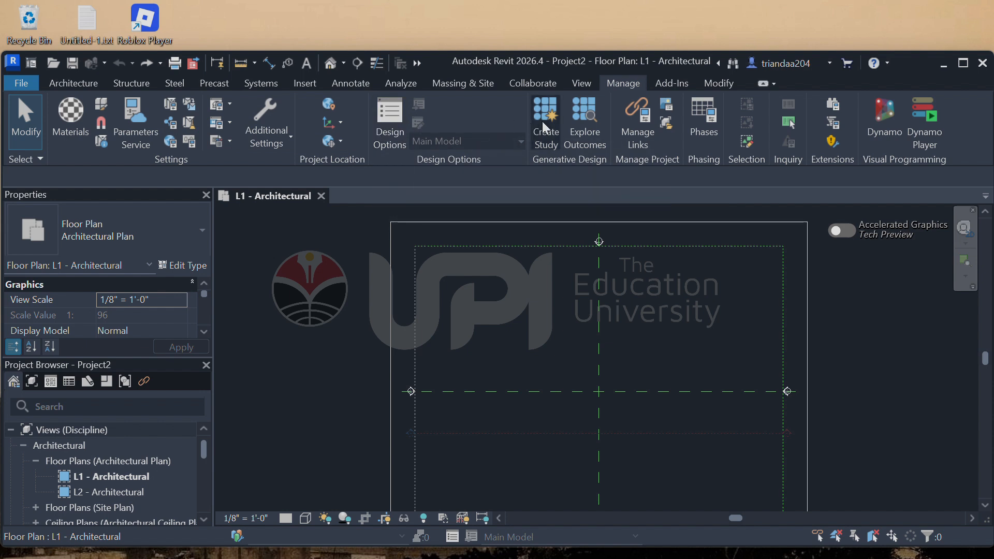
Browse the list of project materials in the Material Browser, then close it without editing any material
{"action": "left_click", "coordinate": [67, 113]}
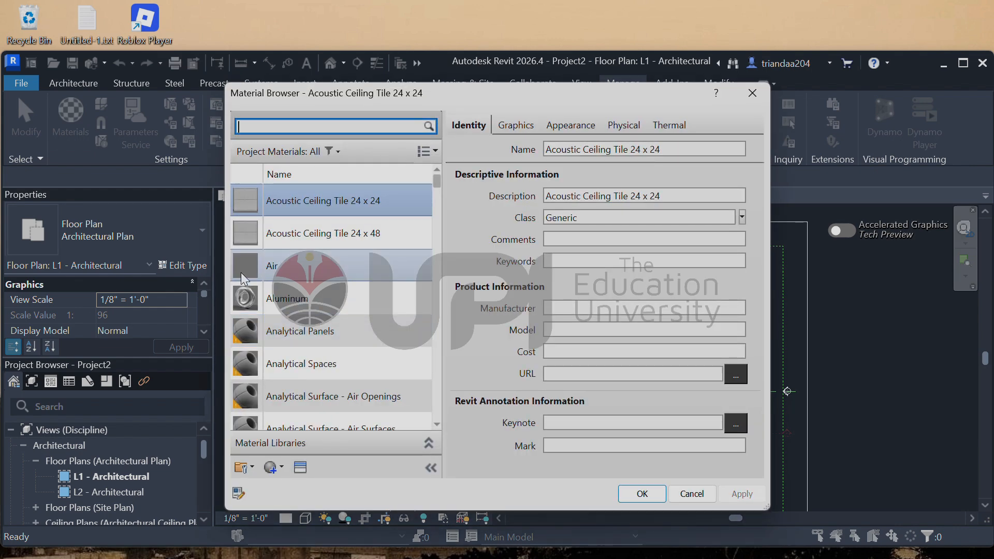
{"action": "scroll", "coordinate": [321, 321], "scroll_direction": "down", "scroll_amount": 3}
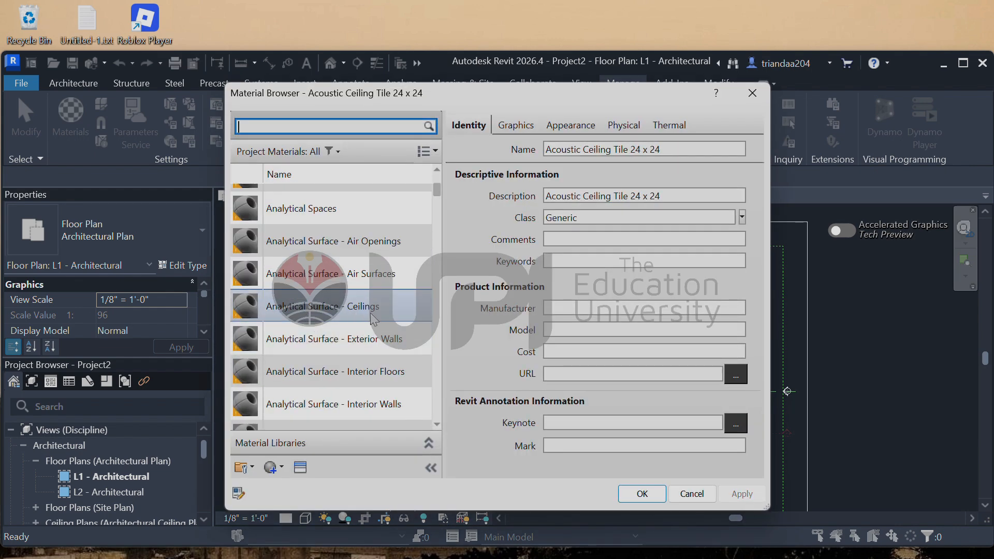
{"action": "scroll", "coordinate": [382, 269], "scroll_direction": "down", "scroll_amount": 5}
{"action": "scroll", "coordinate": [381, 280], "scroll_direction": "down", "scroll_amount": 10}
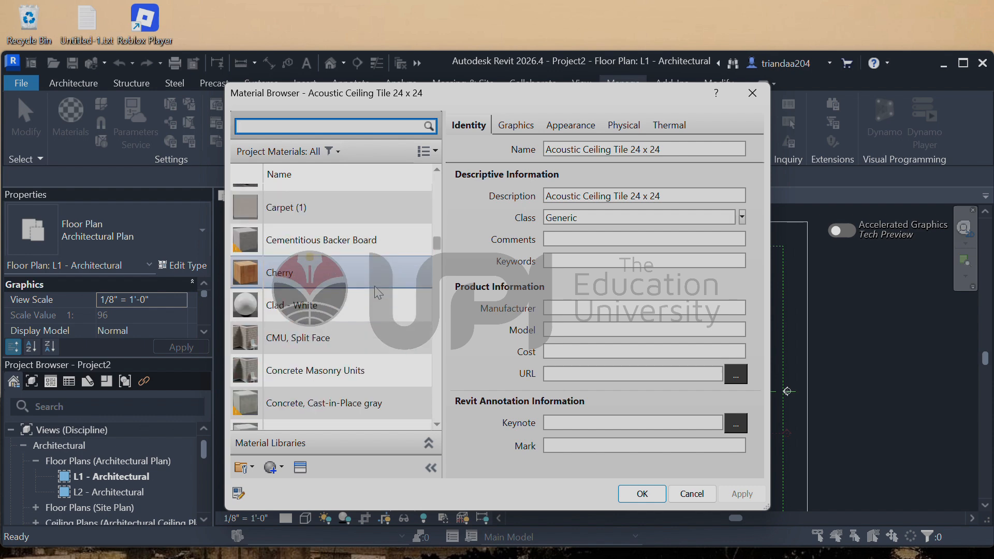
{"action": "scroll", "coordinate": [327, 394], "scroll_direction": "down", "scroll_amount": 15}
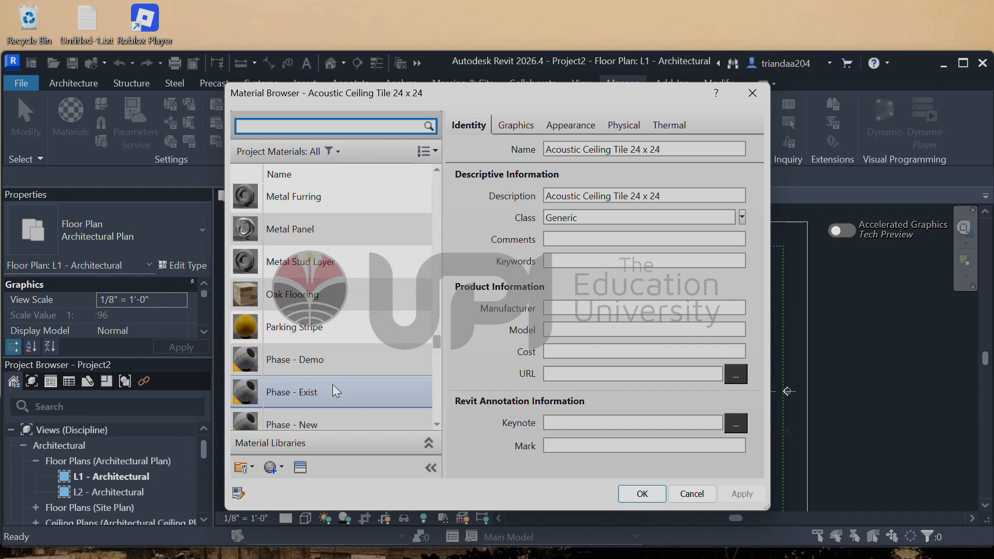
{"action": "scroll", "coordinate": [338, 383], "scroll_direction": "up", "scroll_amount": 18}
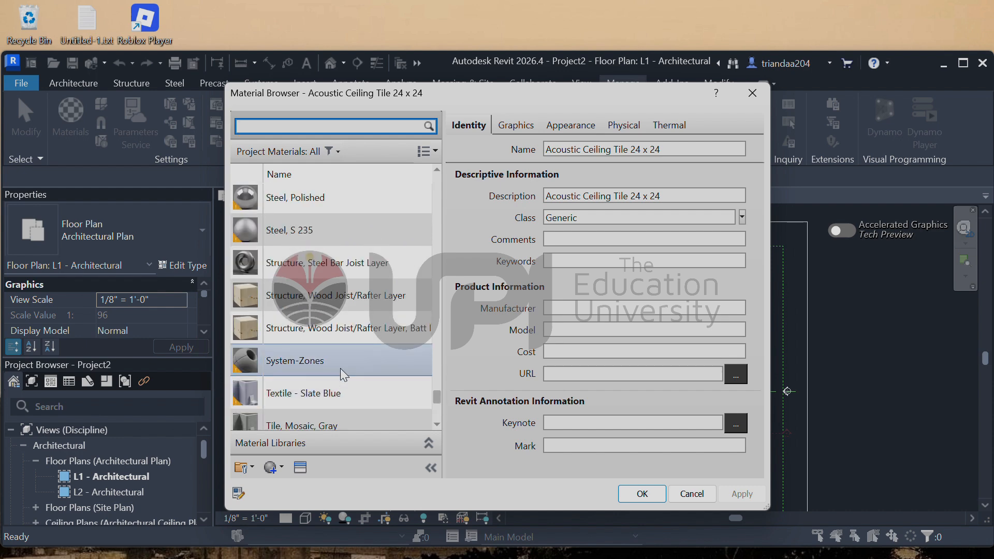
{"action": "scroll", "coordinate": [335, 368], "scroll_direction": "up", "scroll_amount": 12}
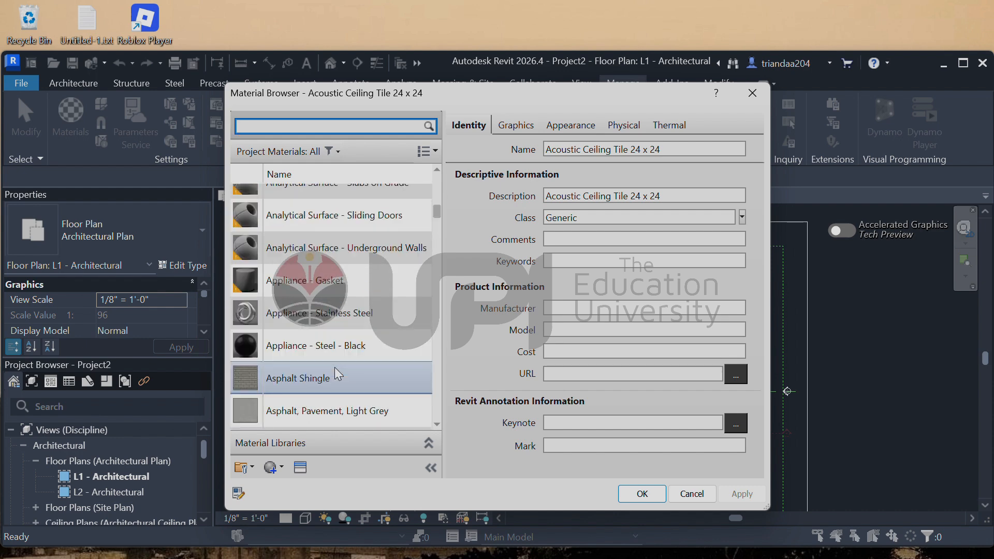
{"action": "scroll", "coordinate": [331, 270], "scroll_direction": "down", "scroll_amount": 1}
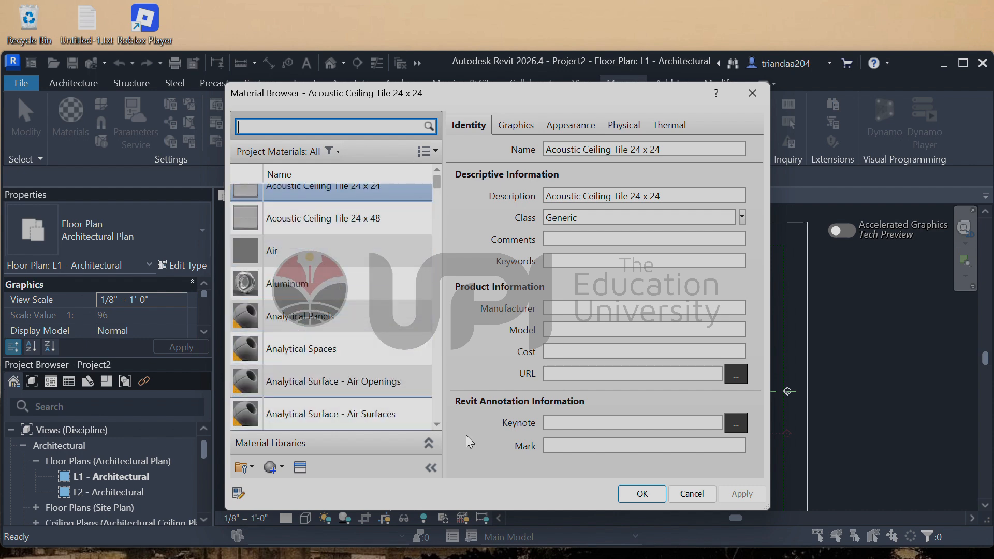
{"action": "left_click", "coordinate": [663, 496]}
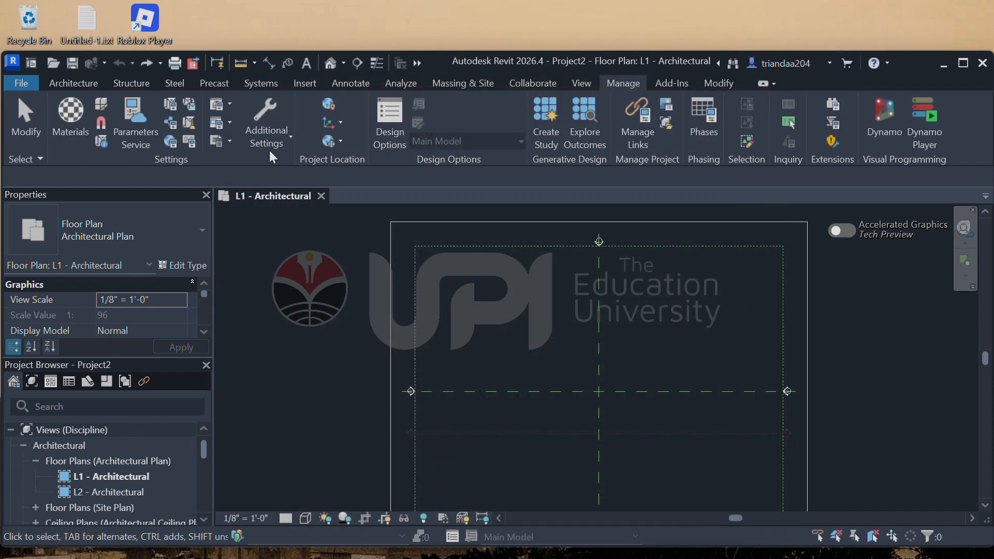
Return to the architectural building tools and inspect the extents of the L1 - Architectural plan
{"action": "left_click", "coordinate": [58, 89]}
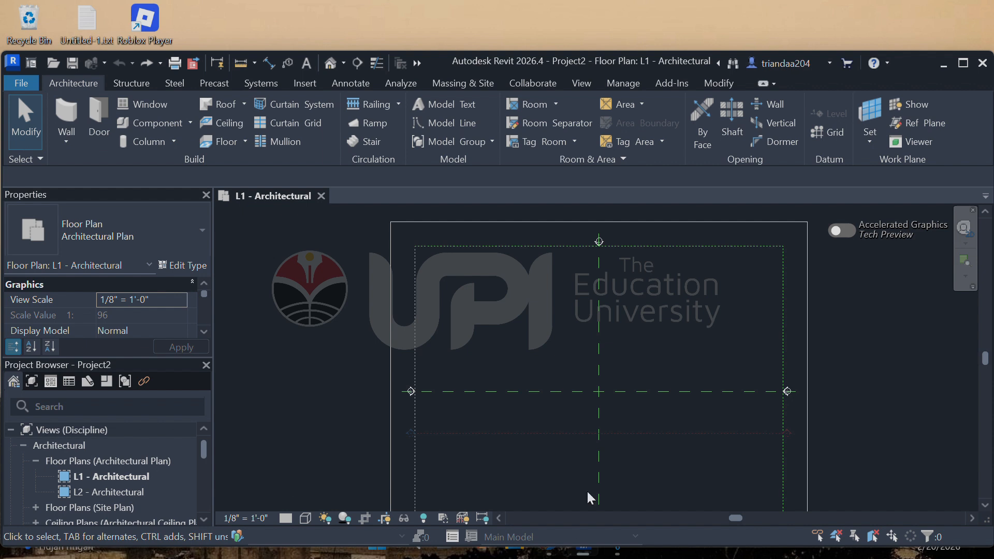
{"action": "scroll", "coordinate": [588, 497], "scroll_direction": "down", "scroll_amount": 5}
{"action": "scroll", "coordinate": [615, 400], "scroll_direction": "up", "scroll_amount": 3}
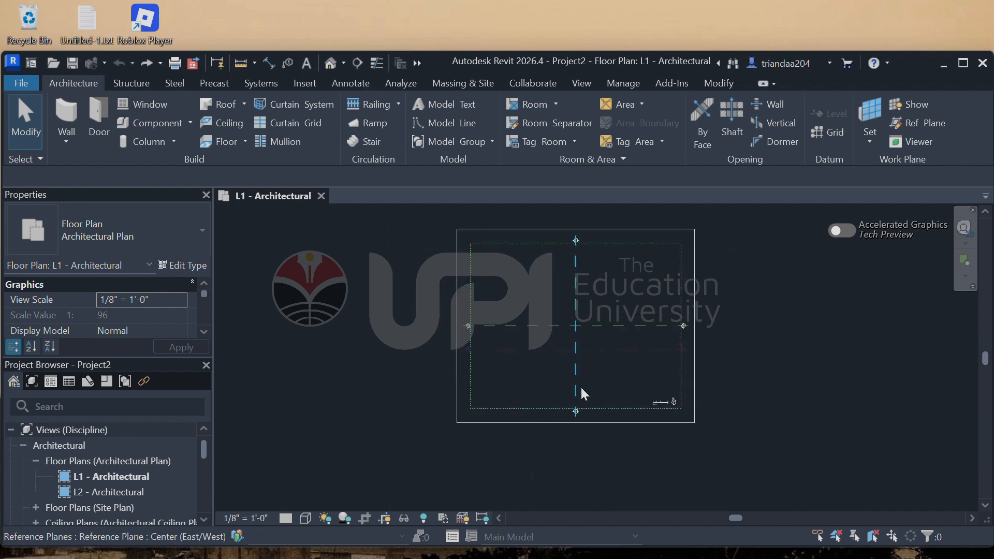
{"action": "scroll", "coordinate": [657, 226], "scroll_direction": "up", "scroll_amount": 2}
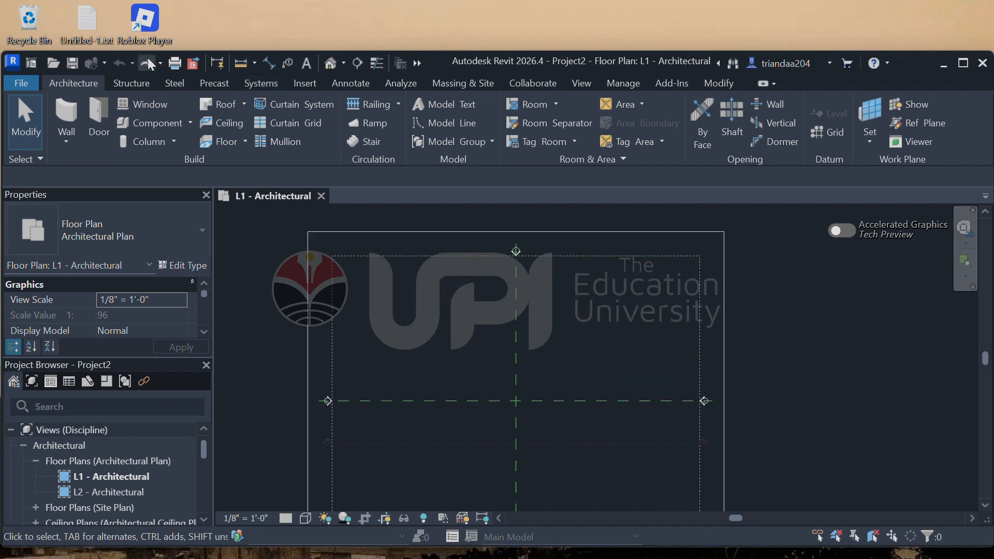
Start a PDF import and open DENAH.pdf from the Downloads folder
{"action": "left_click", "coordinate": [313, 80]}
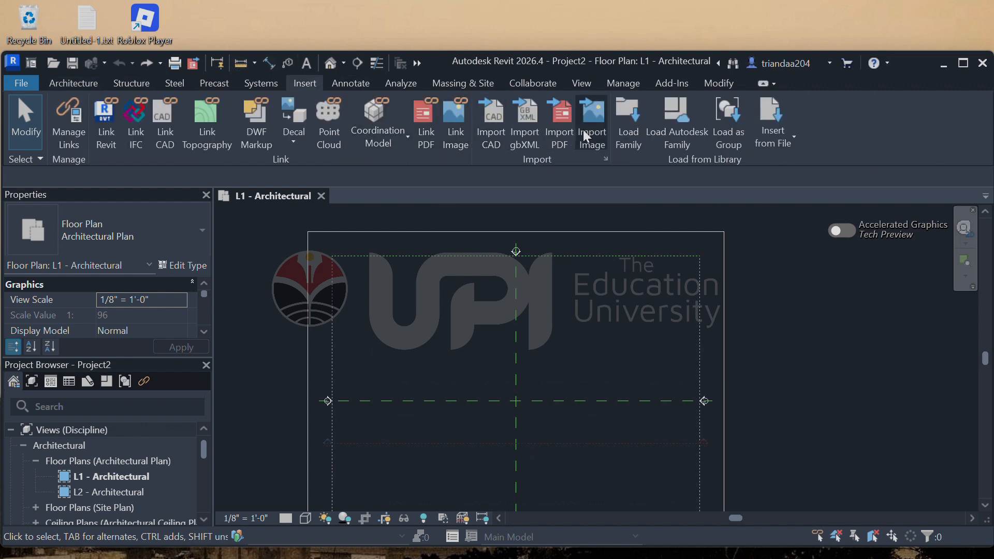
{"action": "left_click", "coordinate": [555, 117]}
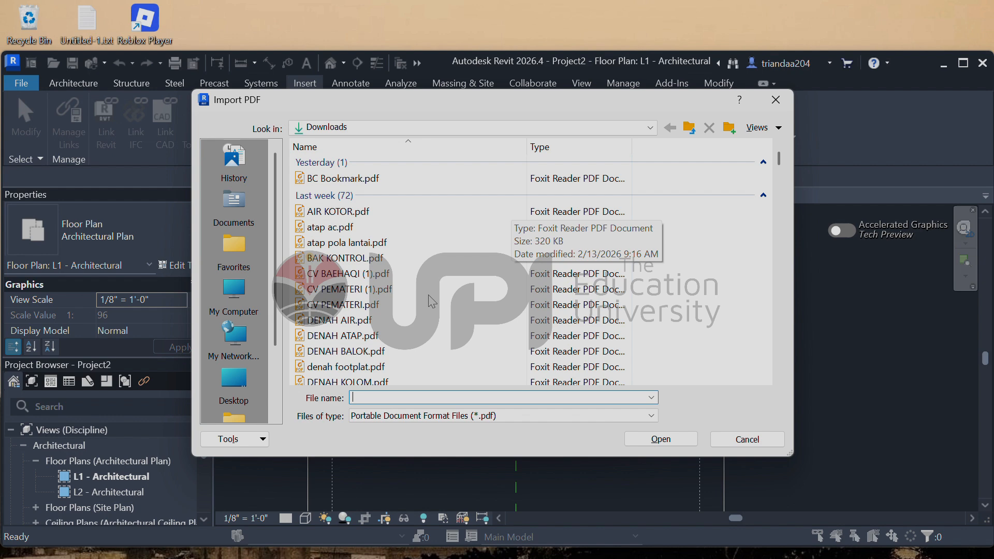
{"action": "scroll", "coordinate": [415, 316], "scroll_direction": "down", "scroll_amount": 10}
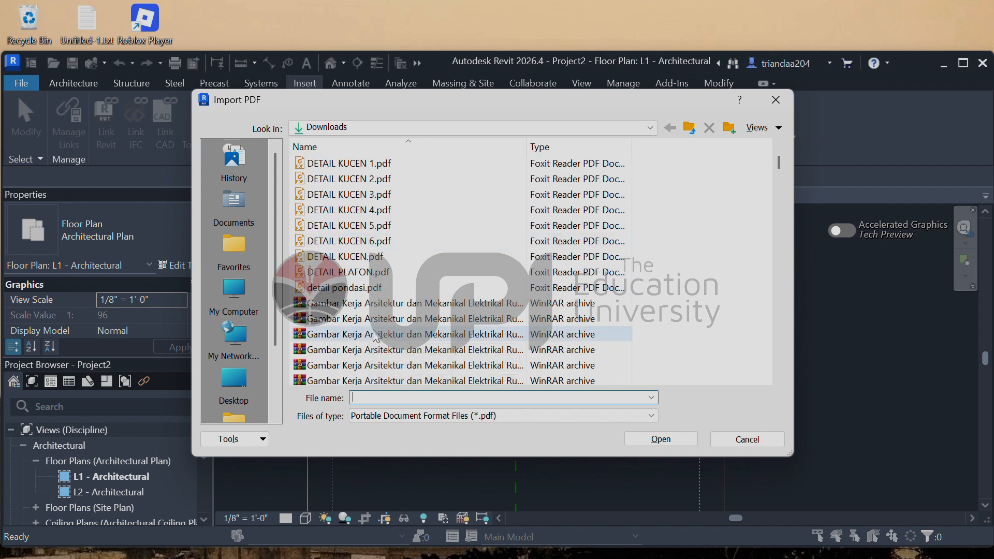
{"action": "scroll", "coordinate": [378, 264], "scroll_direction": "up", "scroll_amount": 4}
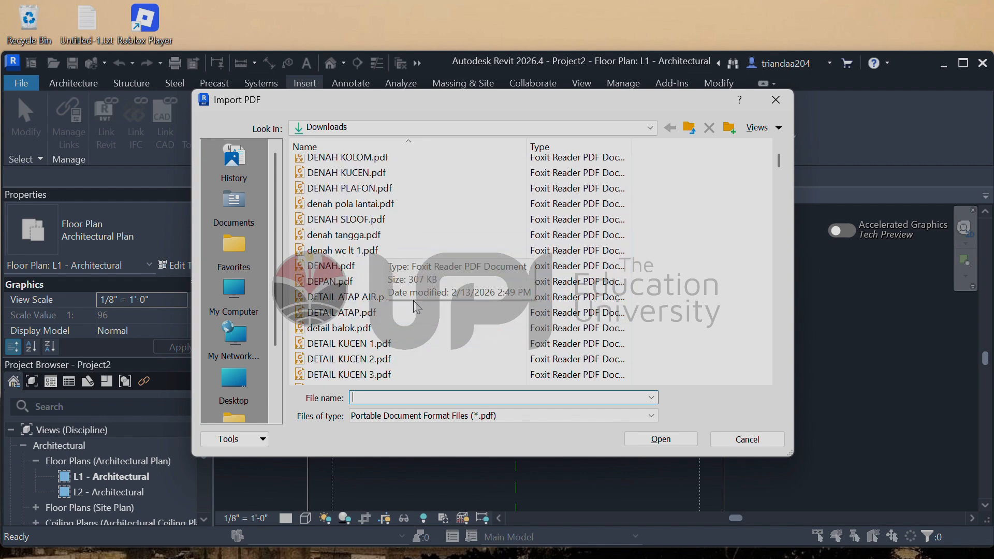
{"action": "left_click", "coordinate": [409, 265]}
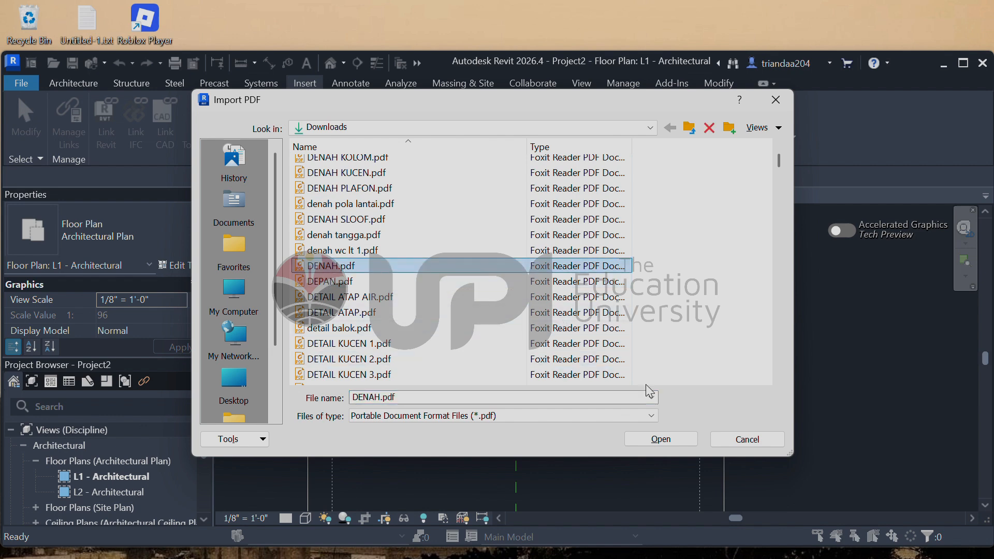
{"action": "left_click", "coordinate": [675, 441]}
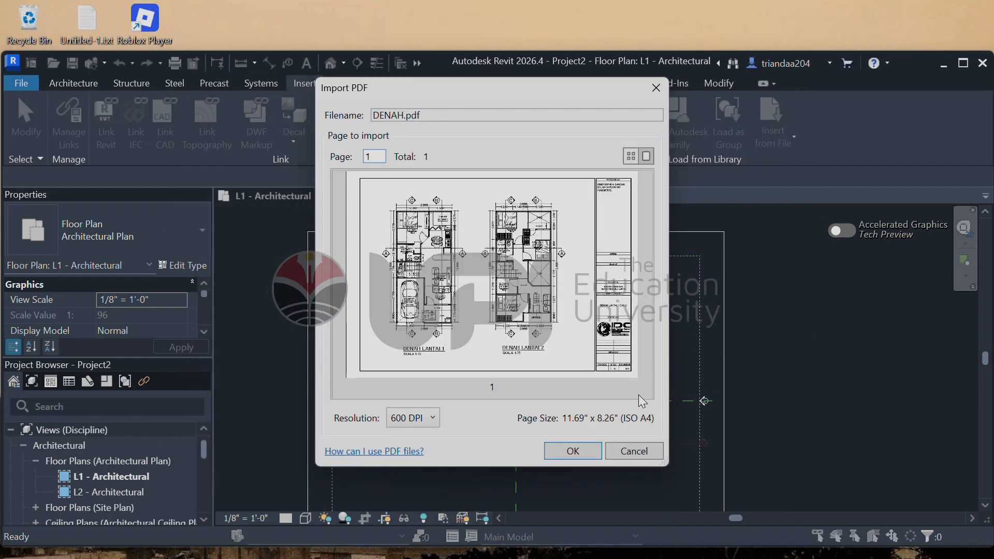
Choose the import resolution for DENAH.pdf and place the page at the crossing of the L1 plan's centre lines
{"action": "left_click", "coordinate": [432, 418]}
{"action": "left_click", "coordinate": [406, 485]}
{"action": "left_click", "coordinate": [579, 457]}
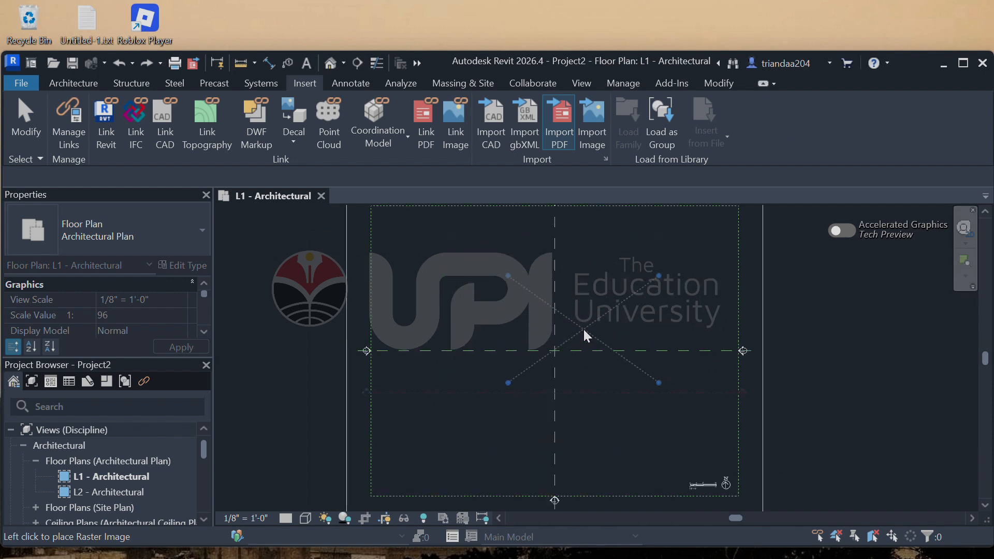
{"action": "scroll", "coordinate": [561, 350], "scroll_direction": "up", "scroll_amount": 3}
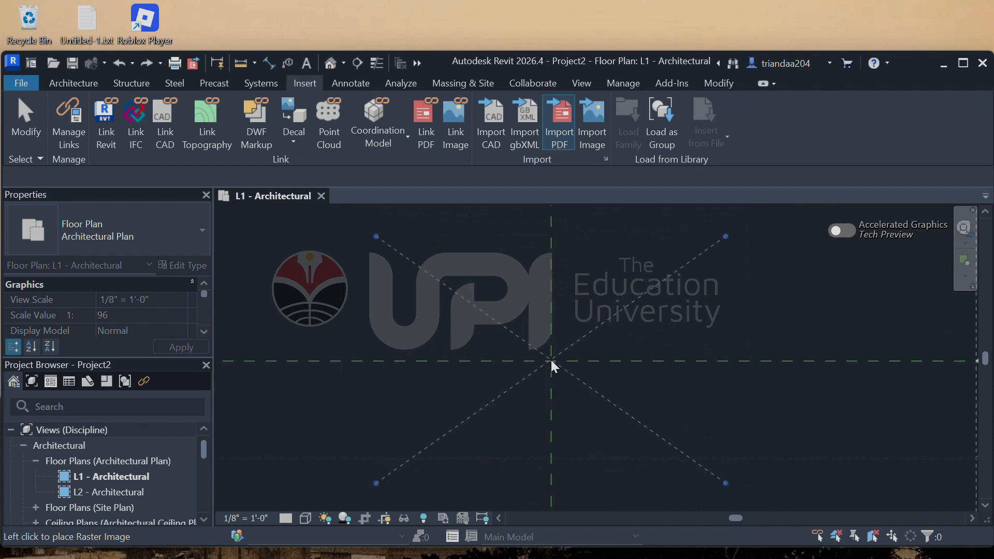
{"action": "left_click", "coordinate": [551, 363]}
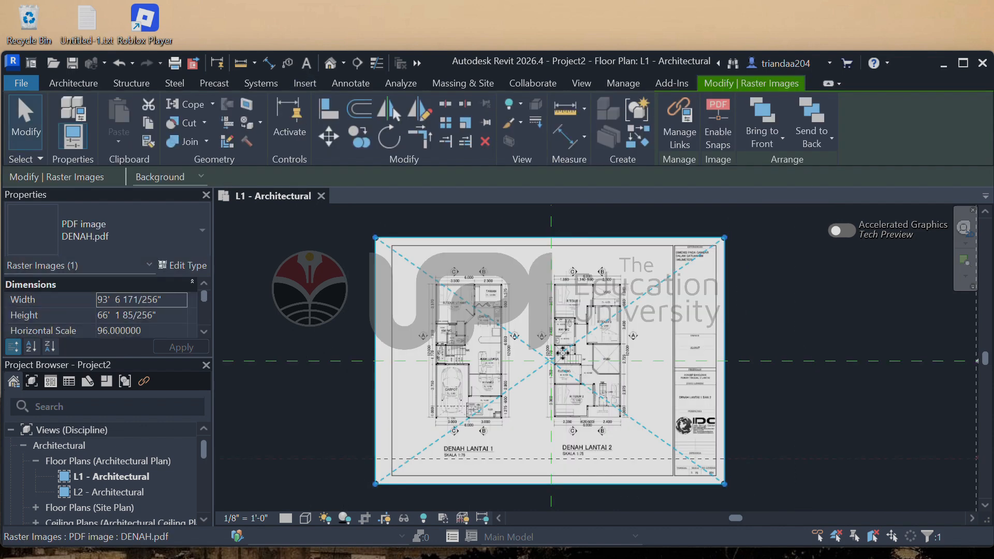
Enlarge the placed DENAH.pdf image from its corners to about 227' 5" wide and 160' 9" high, filling the plan's inner boundary
{"action": "scroll", "coordinate": [622, 319], "scroll_direction": "down", "scroll_amount": 1}
{"action": "scroll", "coordinate": [622, 318], "scroll_direction": "down", "scroll_amount": 1}
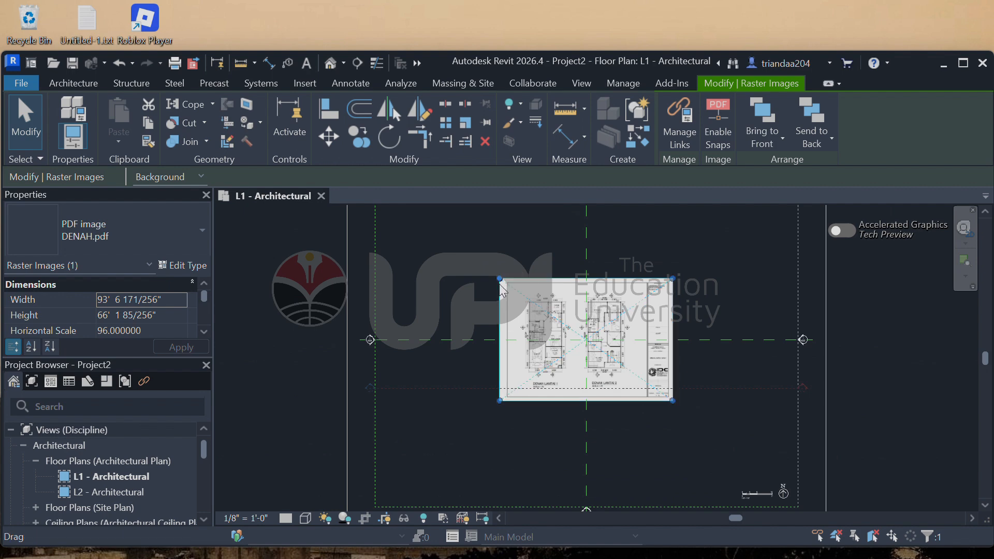
{"action": "left_click_drag", "start_coordinate": [499, 279], "coordinate": [343, 234]}
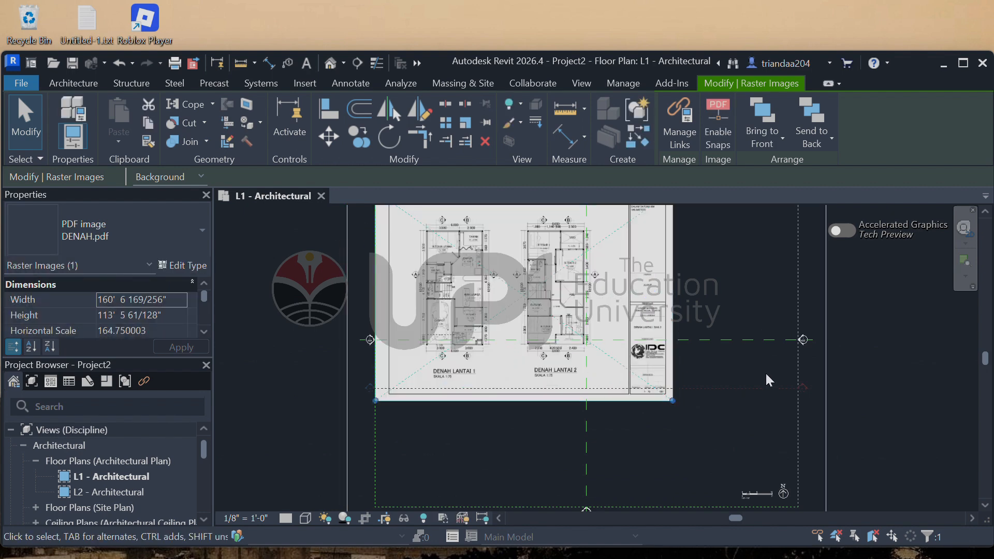
{"action": "left_click_drag", "start_coordinate": [673, 401], "coordinate": [787, 499]}
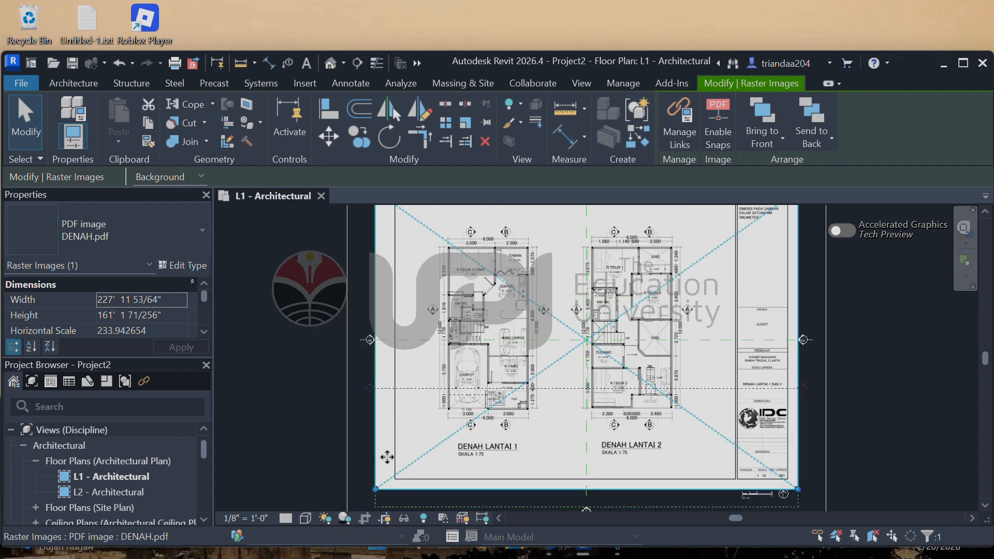
{"action": "left_click_drag", "start_coordinate": [377, 491], "coordinate": [399, 525]}
{"action": "scroll", "coordinate": [637, 355], "scroll_direction": "down", "scroll_amount": 3}
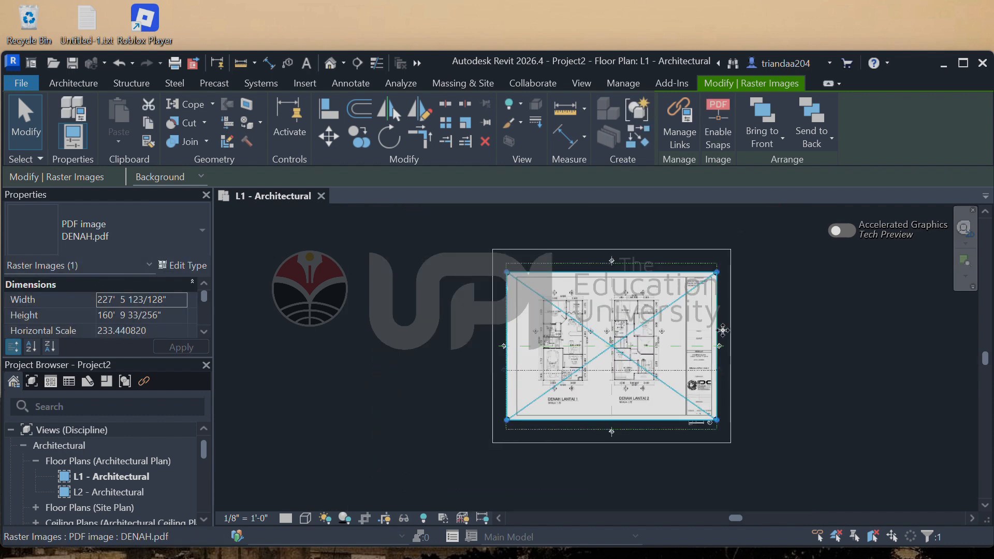
Deselect the PDF image and examine the room layouts and dimensions of DENAH LANTAI 1 and DENAH LANTAI 2
{"action": "scroll", "coordinate": [636, 356], "scroll_direction": "up", "scroll_amount": 4}
{"action": "scroll", "coordinate": [433, 328], "scroll_direction": "up", "scroll_amount": 4}
{"action": "scroll", "coordinate": [404, 325], "scroll_direction": "up", "scroll_amount": 3}
{"action": "scroll", "coordinate": [487, 332], "scroll_direction": "down", "scroll_amount": 4}
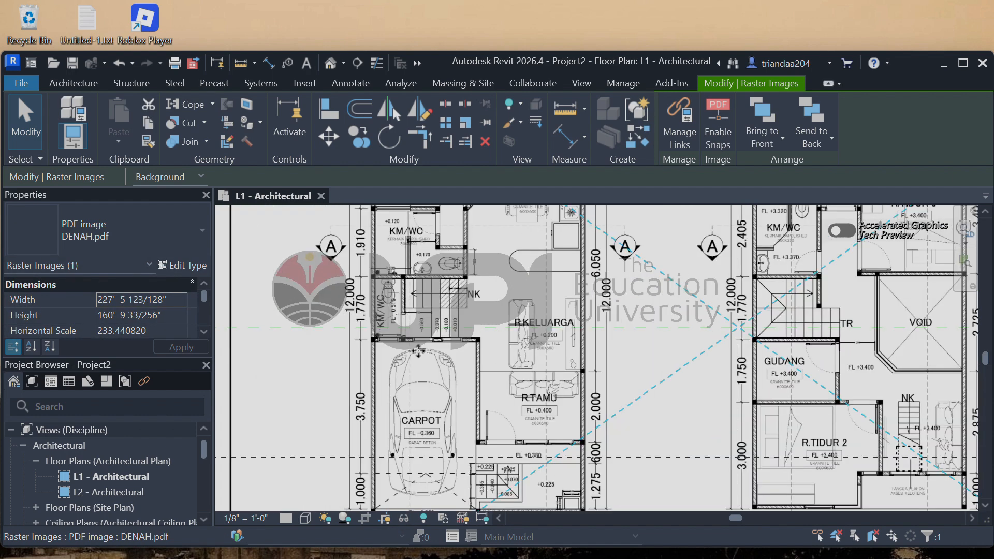
{"action": "key", "text": "Escape"}
{"action": "scroll", "coordinate": [489, 244], "scroll_direction": "down", "scroll_amount": 4}
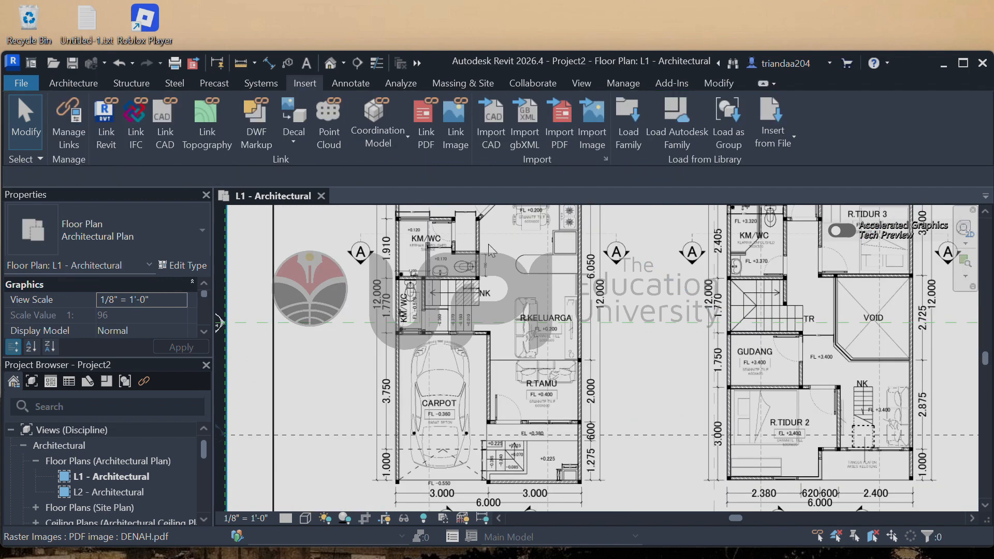
{"action": "scroll", "coordinate": [505, 450], "scroll_direction": "up", "scroll_amount": 5}
{"action": "scroll", "coordinate": [505, 450], "scroll_direction": "down", "scroll_amount": 4}
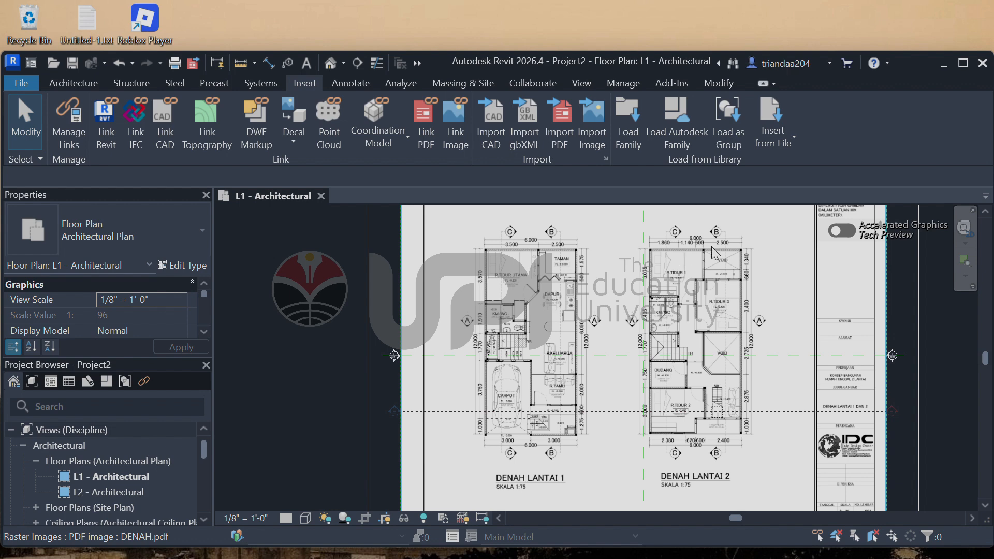
{"action": "scroll", "coordinate": [716, 253], "scroll_direction": "up", "scroll_amount": 5}
{"action": "left_click", "coordinate": [74, 84]}
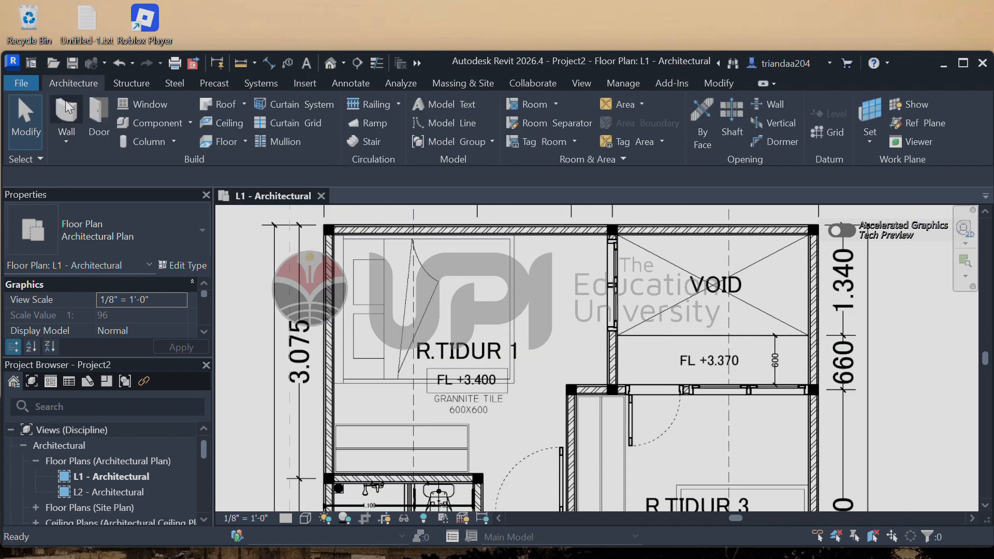
{"action": "key", "text": "w"}
{"action": "key", "text": "a"}
{"action": "scroll", "coordinate": [428, 228], "scroll_direction": "down", "scroll_amount": 6}
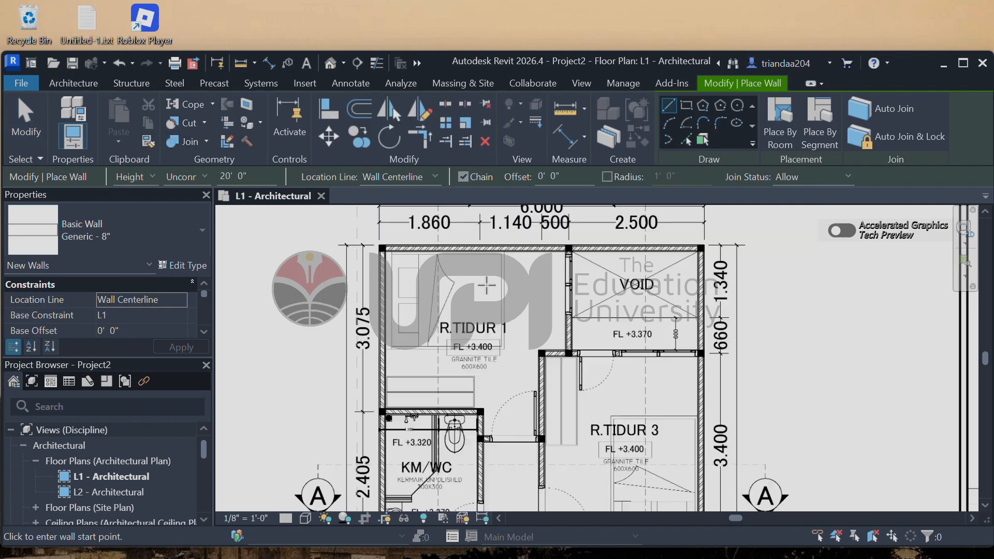
{"action": "scroll", "coordinate": [379, 388], "scroll_direction": "up", "scroll_amount": 8}
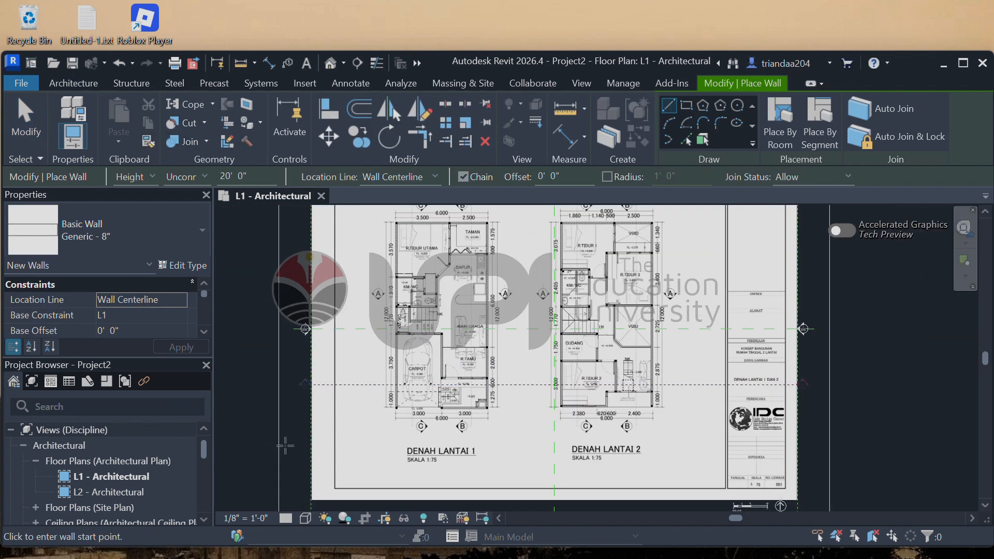
{"action": "scroll", "coordinate": [480, 420], "scroll_direction": "down", "scroll_amount": 4}
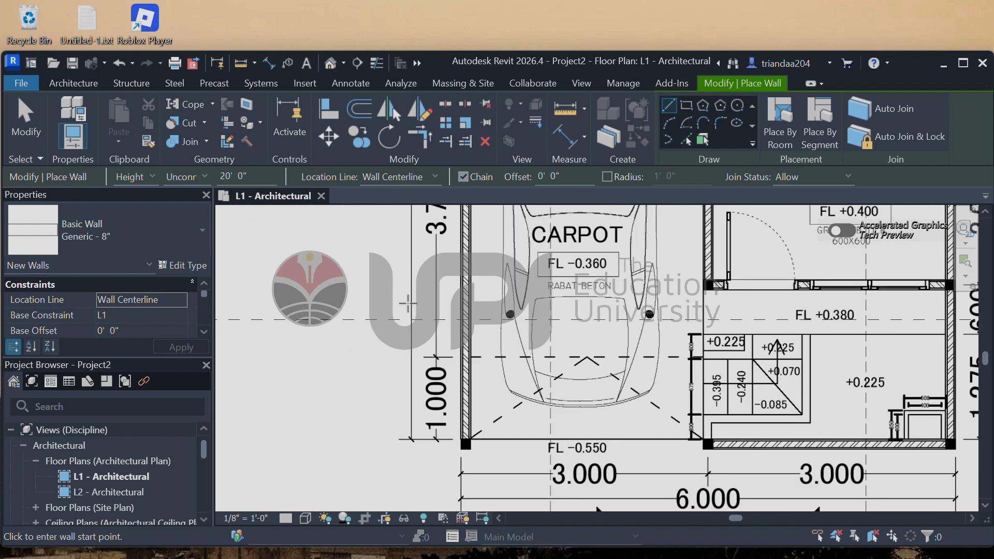
{"action": "scroll", "coordinate": [367, 277], "scroll_direction": "up", "scroll_amount": 4}
{"action": "scroll", "coordinate": [367, 277], "scroll_direction": "up", "scroll_amount": 2}
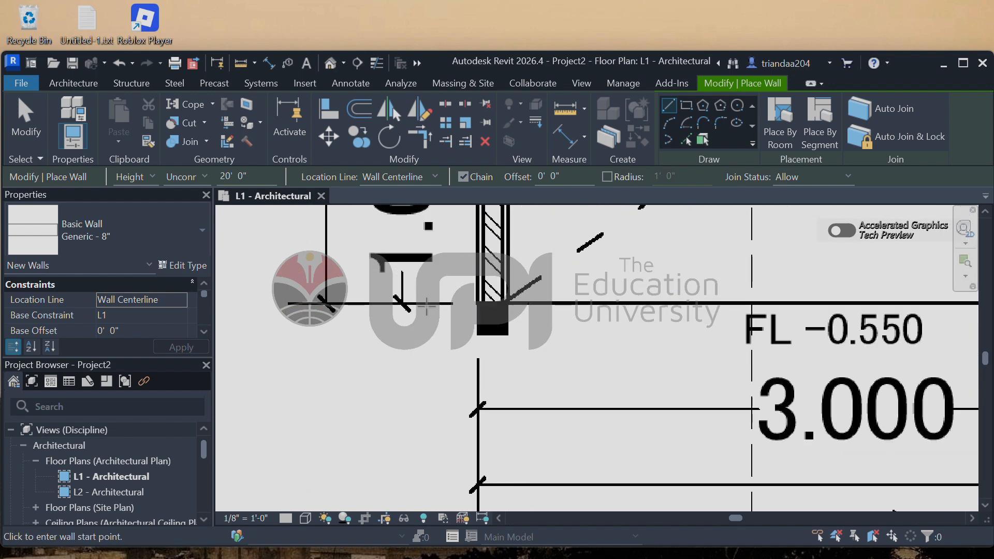
{"action": "scroll", "coordinate": [479, 314], "scroll_direction": "down", "scroll_amount": 5}
{"action": "scroll", "coordinate": [466, 292], "scroll_direction": "up", "scroll_amount": 2}
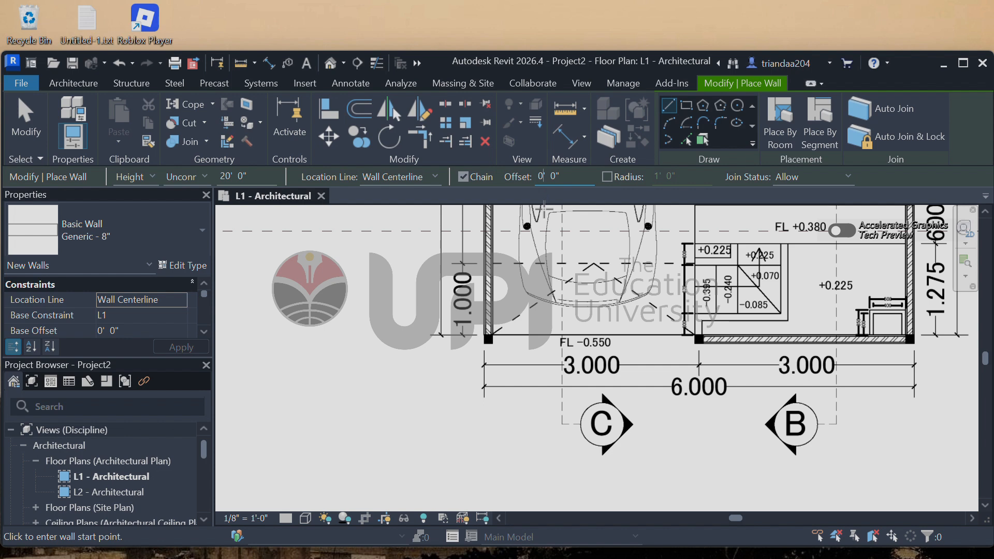
{"action": "scroll", "coordinate": [499, 339], "scroll_direction": "up", "scroll_amount": 6}
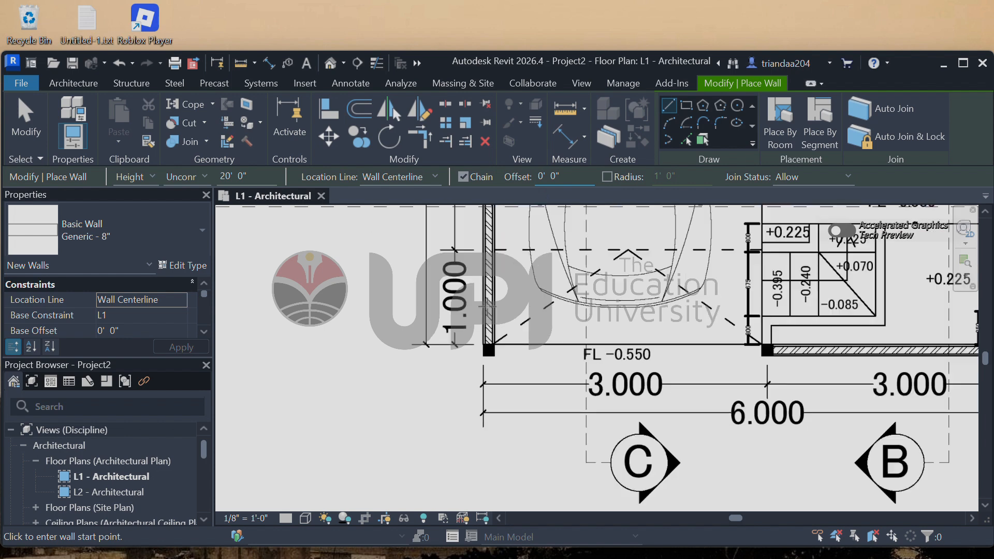
{"action": "scroll", "coordinate": [467, 296], "scroll_direction": "up", "scroll_amount": 2}
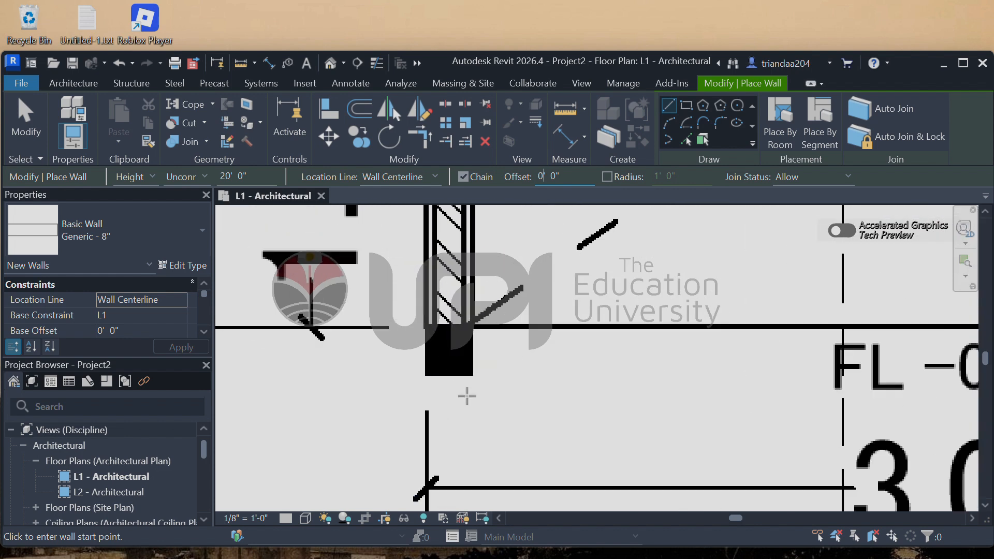
{"action": "left_click", "coordinate": [450, 372]}
{"action": "scroll", "coordinate": [468, 337], "scroll_direction": "down", "scroll_amount": 1}
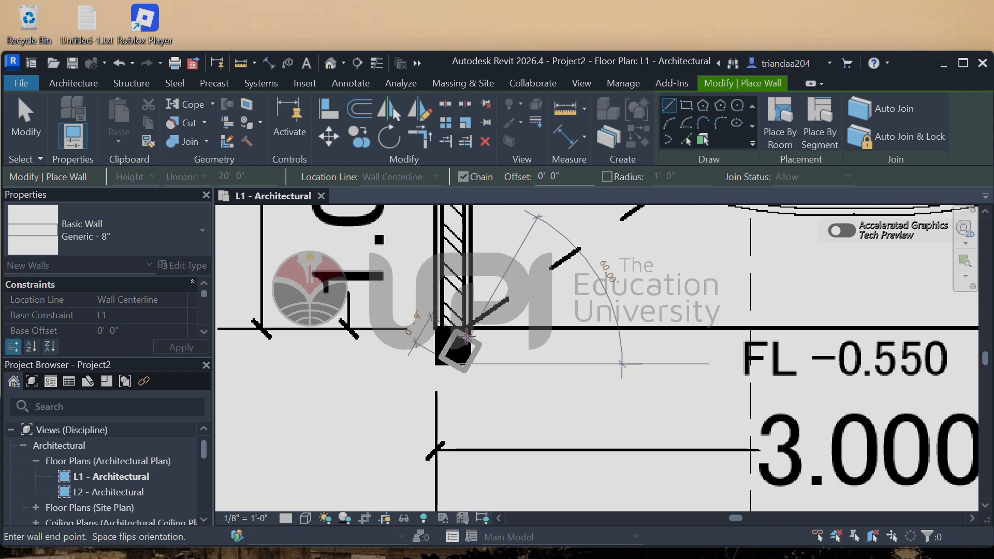
{"action": "scroll", "coordinate": [467, 339], "scroll_direction": "down", "scroll_amount": 2}
{"action": "scroll", "coordinate": [463, 364], "scroll_direction": "up", "scroll_amount": 1}
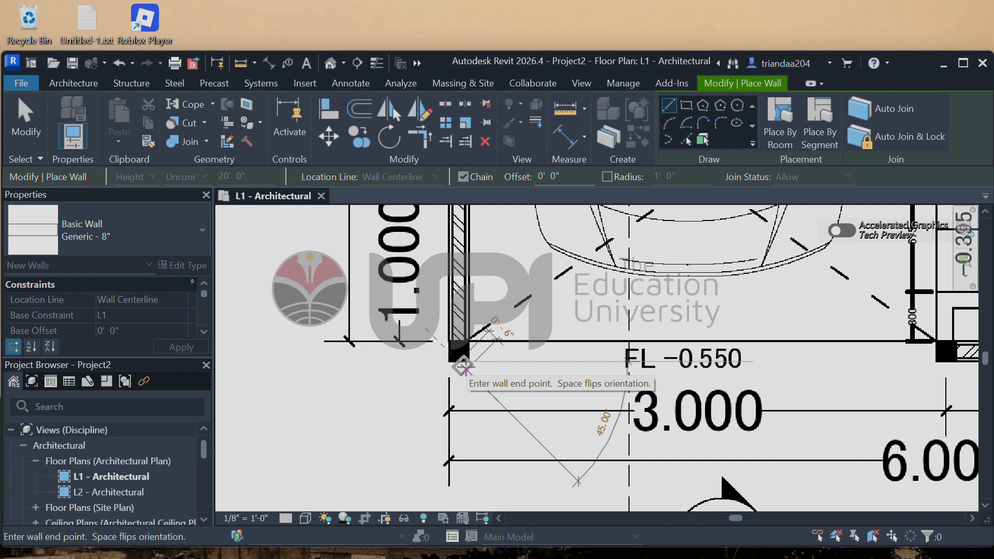
{"action": "scroll", "coordinate": [456, 369], "scroll_direction": "down", "scroll_amount": 4}
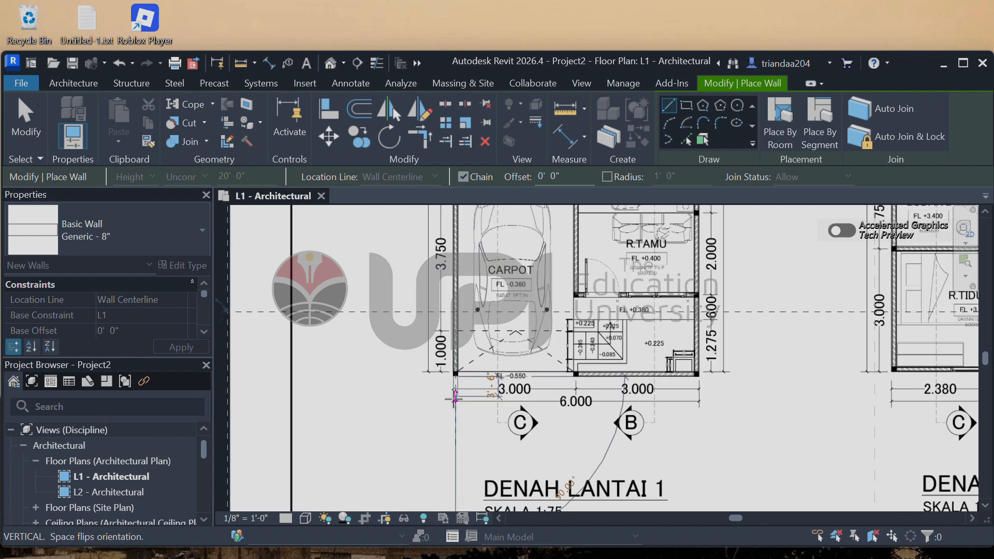
{"action": "scroll", "coordinate": [454, 397], "scroll_direction": "down", "scroll_amount": 3}
{"action": "scroll", "coordinate": [457, 369], "scroll_direction": "down", "scroll_amount": 2}
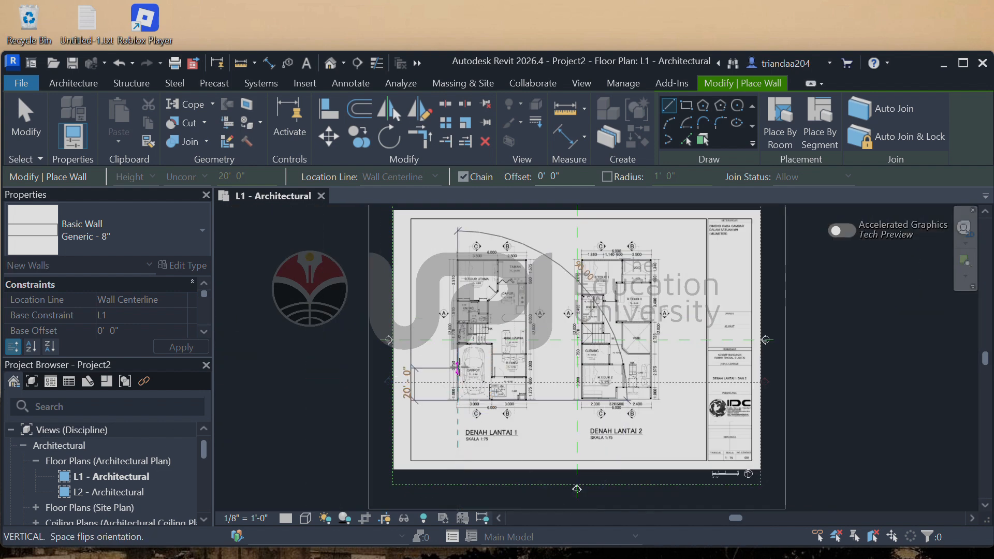
{"action": "scroll", "coordinate": [457, 369], "scroll_direction": "up", "scroll_amount": 3}
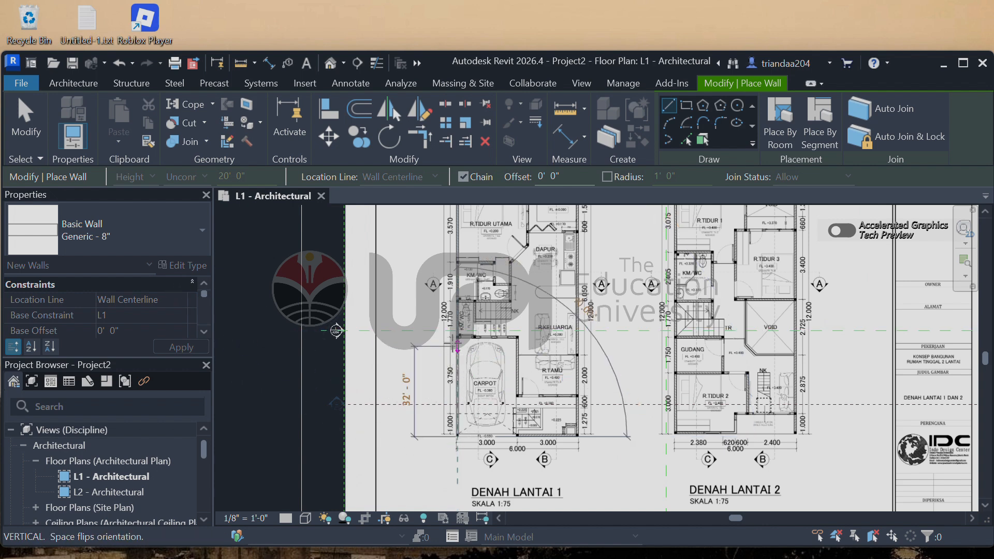
{"action": "scroll", "coordinate": [457, 346], "scroll_direction": "up", "scroll_amount": 6}
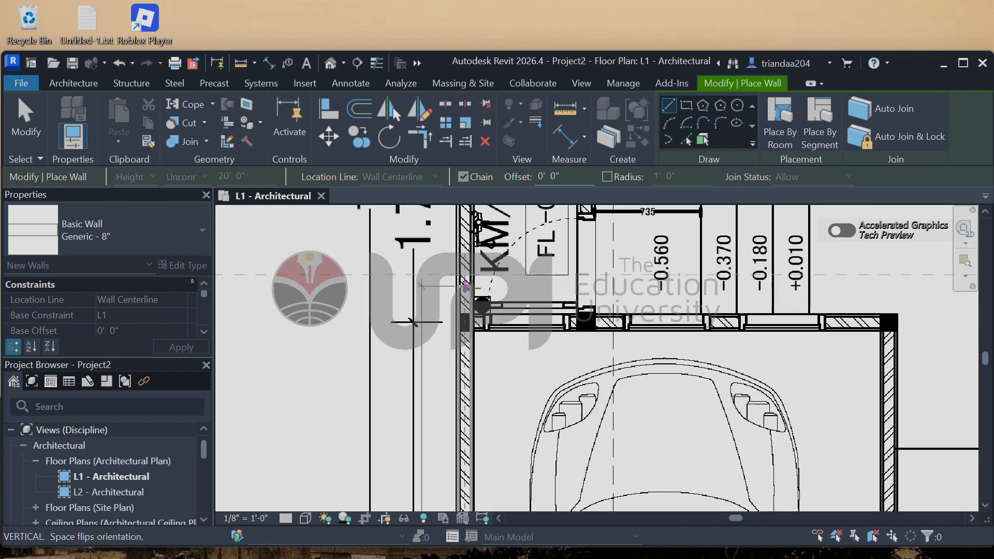
{"action": "scroll", "coordinate": [465, 284], "scroll_direction": "up", "scroll_amount": 2}
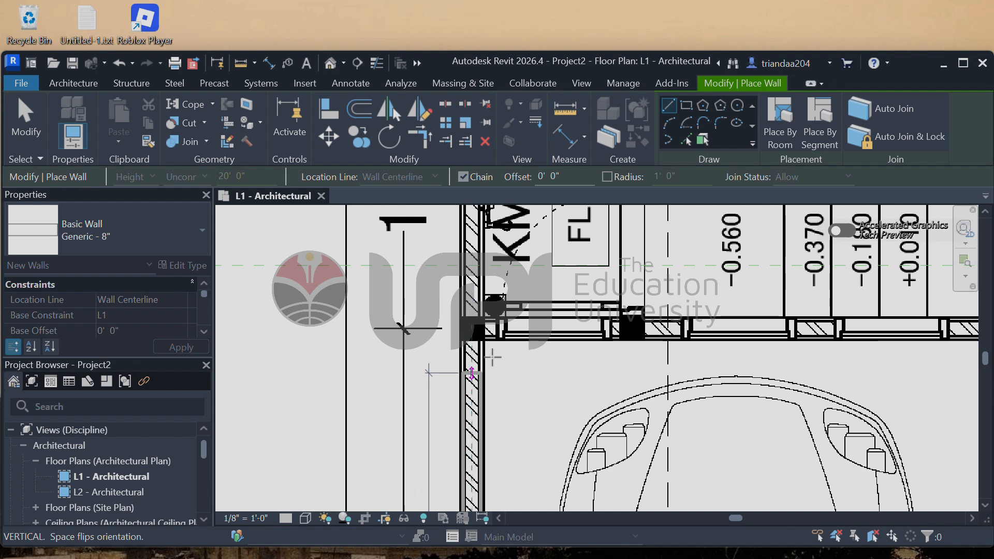
{"action": "scroll", "coordinate": [473, 363], "scroll_direction": "up", "scroll_amount": 3}
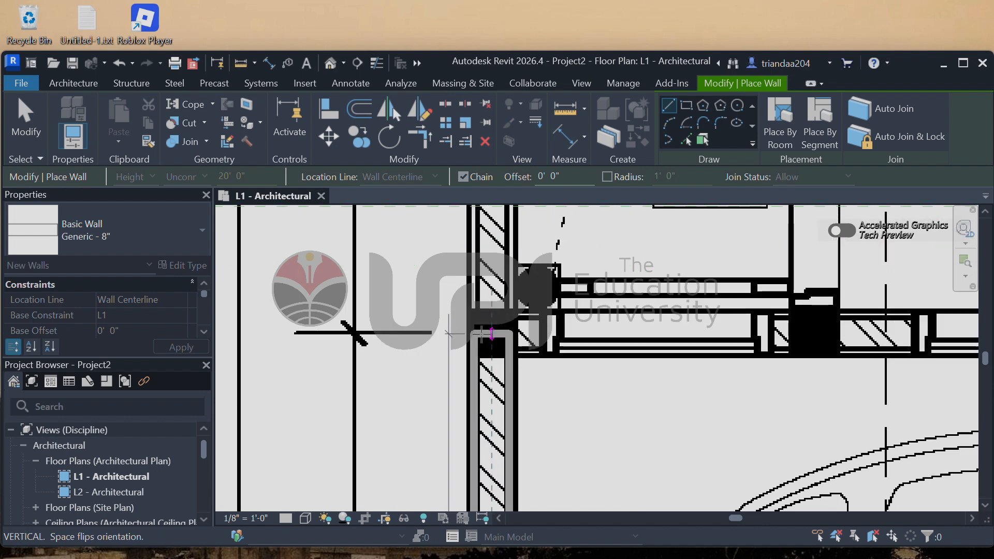
{"action": "scroll", "coordinate": [482, 334], "scroll_direction": "up", "scroll_amount": 2}
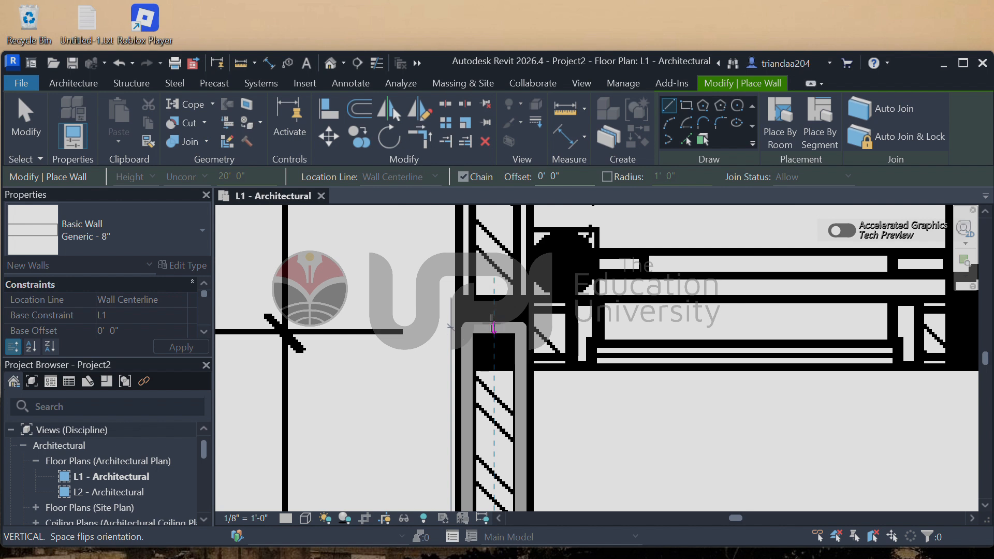
{"action": "key", "text": "Escape"}
{"action": "key", "text": "Escape"}
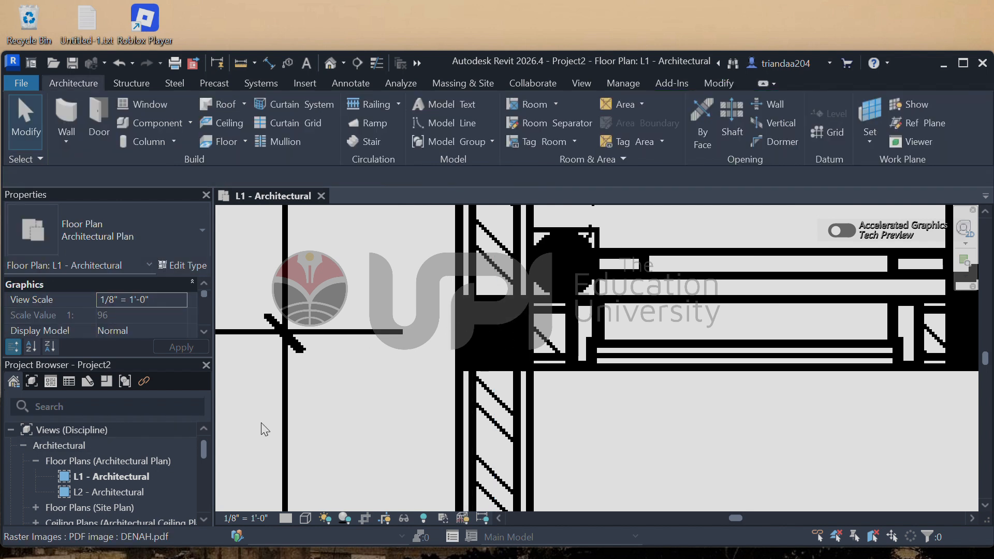
{"action": "left_click", "coordinate": [157, 480]}
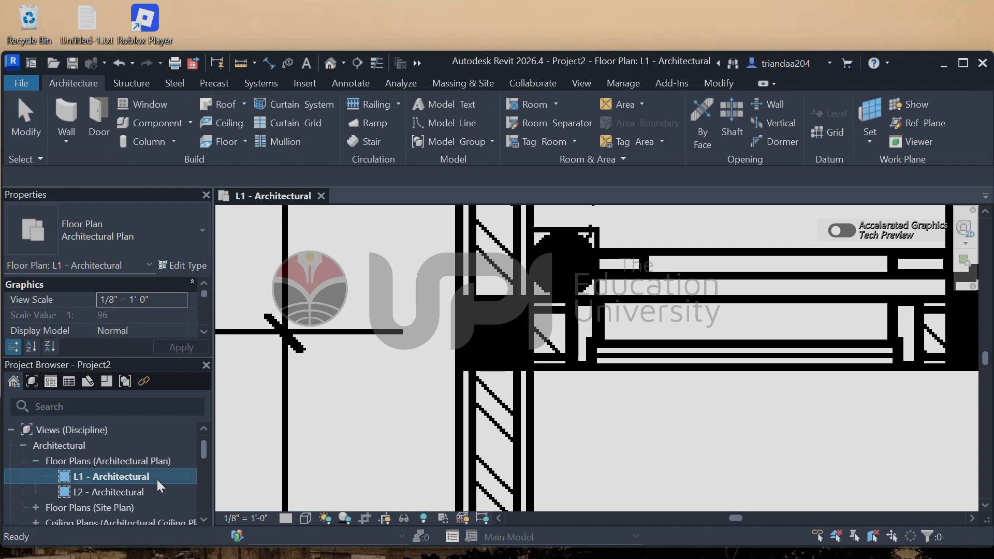
{"action": "right_click", "coordinate": [157, 480]}
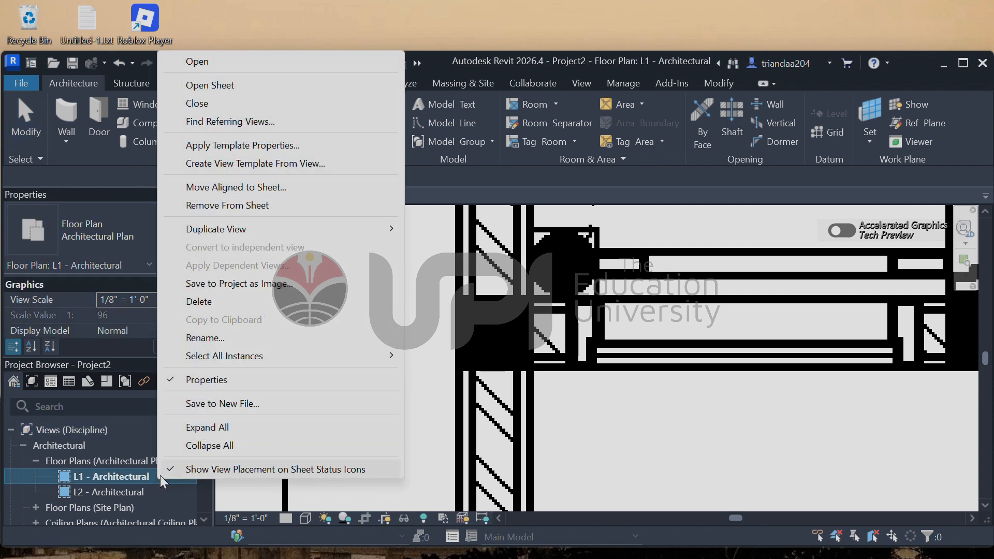
{"action": "left_click", "coordinate": [204, 339]}
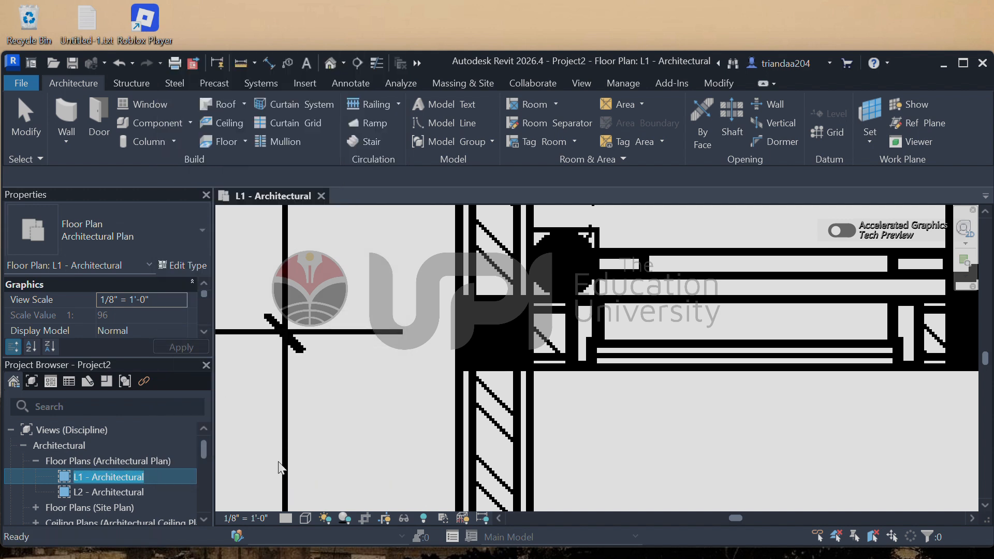
{"action": "key", "text": "BackSpace"}
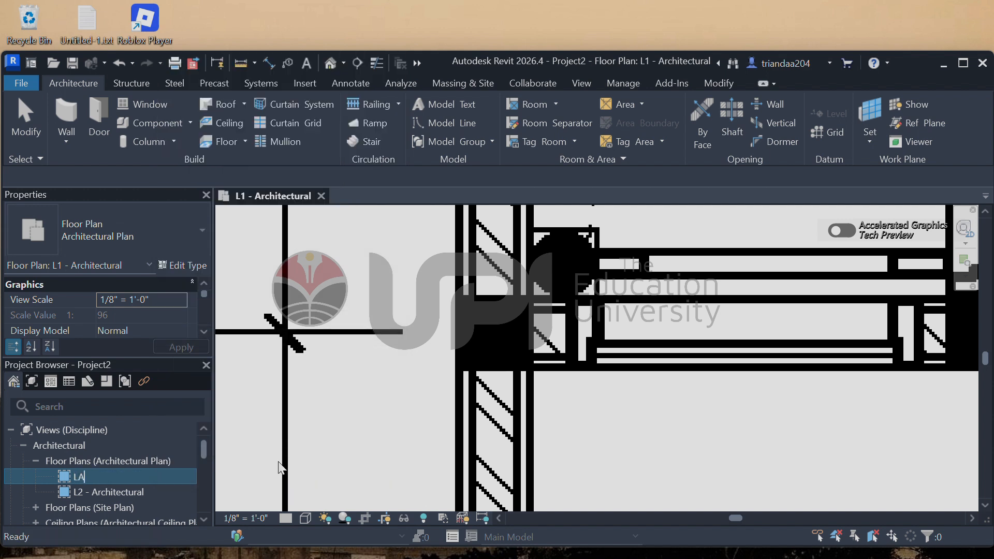
{"action": "type", "text": "Lantai 1"}
{"action": "key", "text": "Escape"}
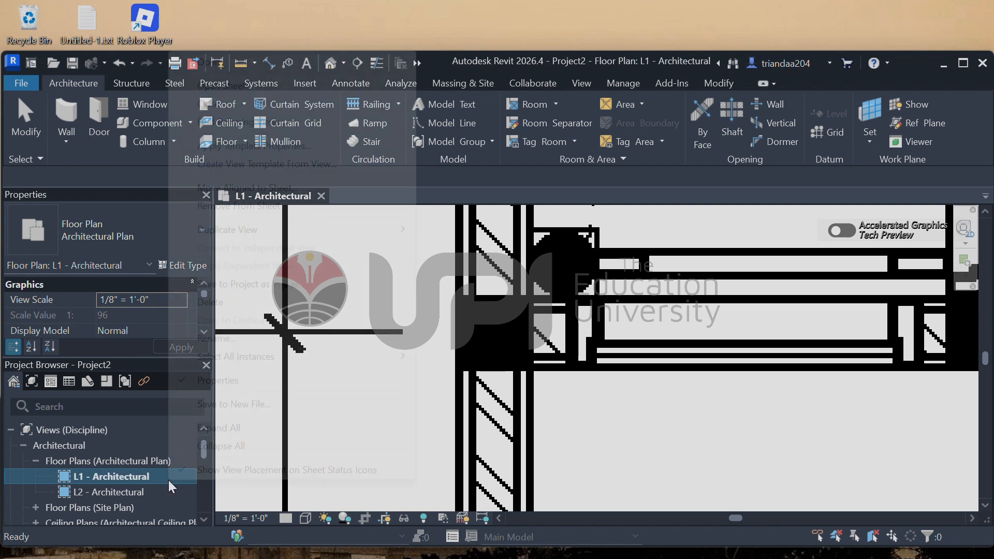
Rename the L1 - Architectural floor plan view as Lantai 1
{"action": "right_click", "coordinate": [169, 480]}
{"action": "left_click", "coordinate": [231, 337]}
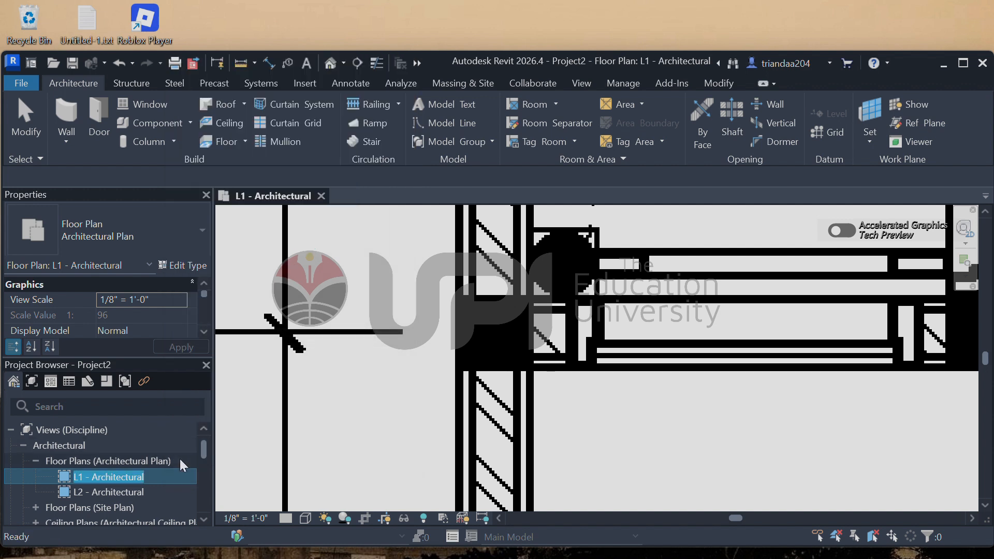
{"action": "key", "text": "BackSpace"}
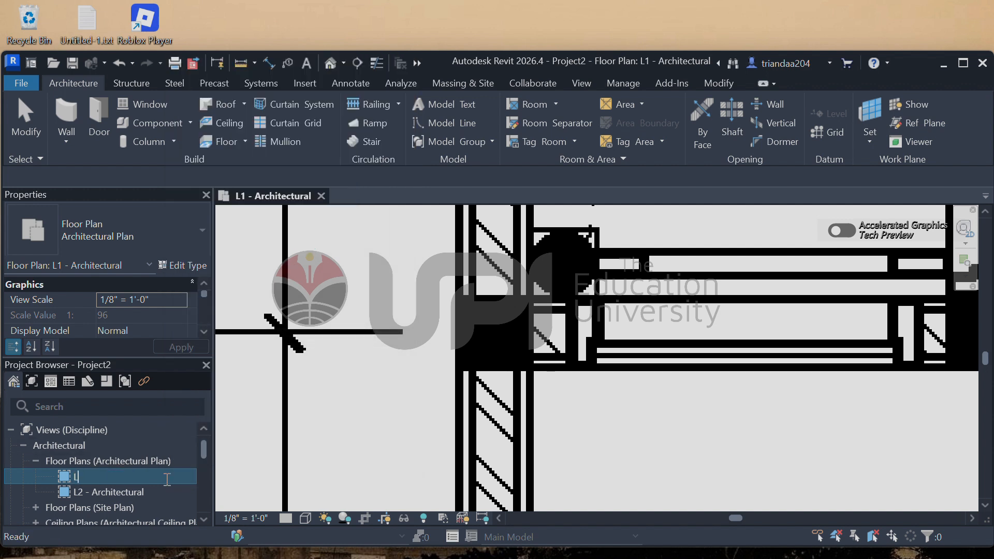
{"action": "type", "text": "Lantai 1"}
{"action": "key", "text": "Return"}
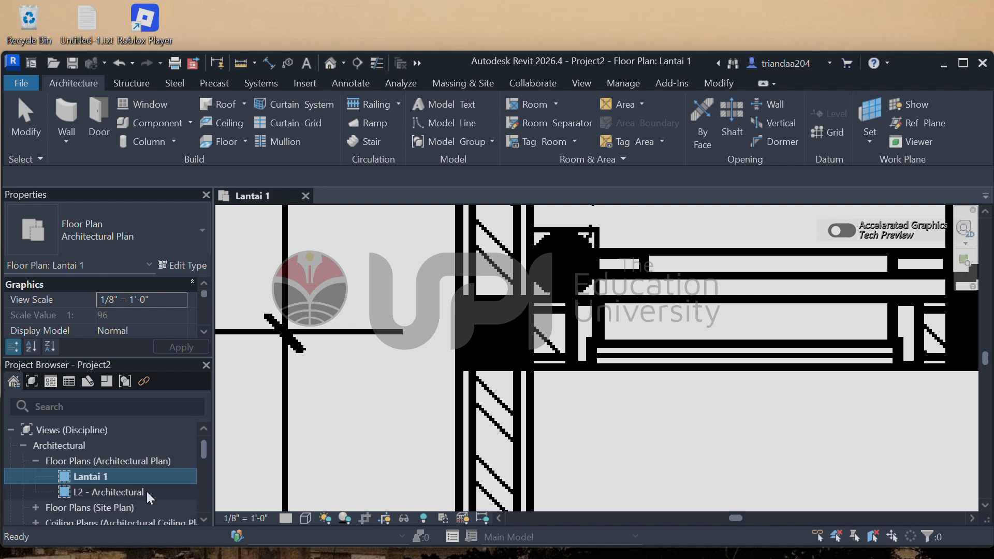
Rename the L2 - Architectural floor plan view as Lantai 2
{"action": "right_click", "coordinate": [147, 492]}
{"action": "left_click", "coordinate": [198, 355]}
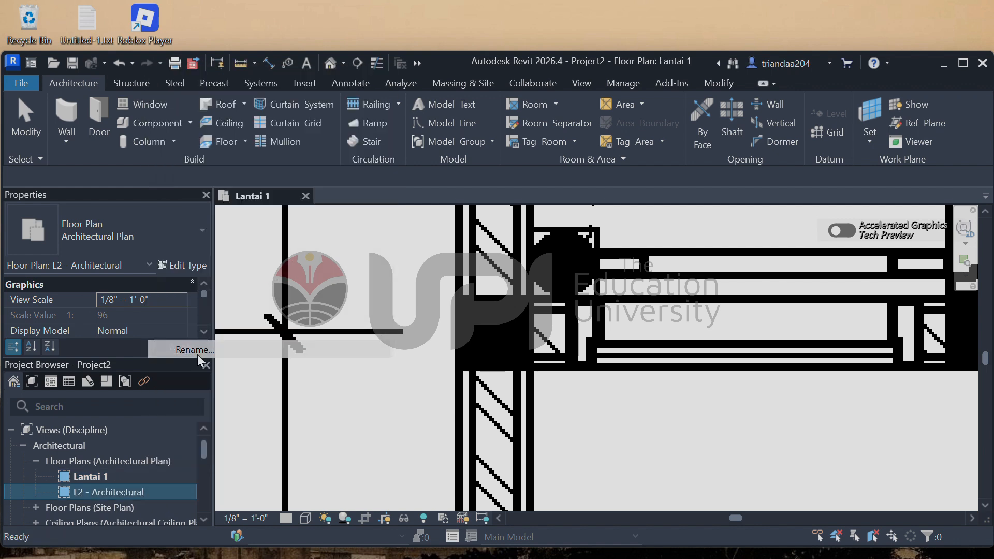
{"action": "key", "text": "BackSpace"}
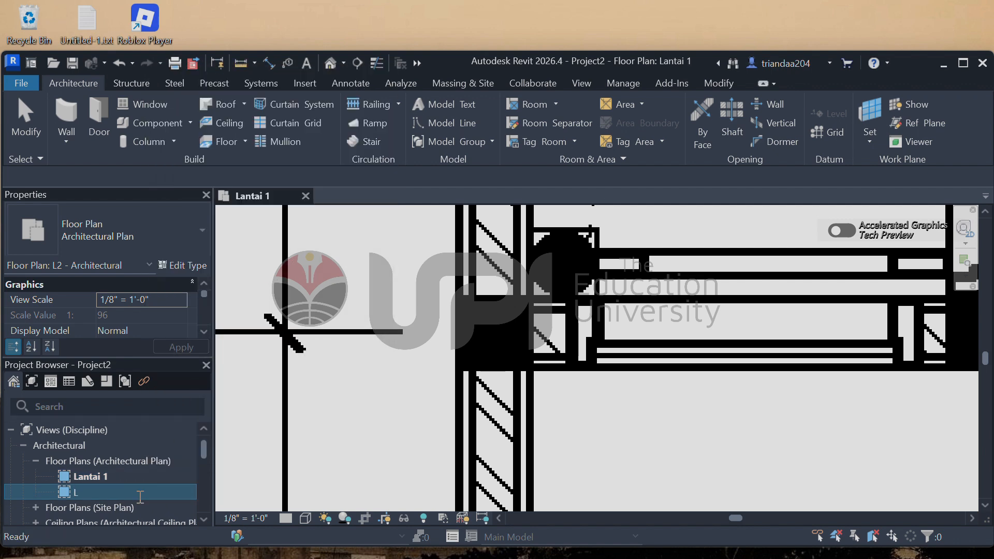
{"action": "type", "text": "Lantai 2"}
{"action": "key", "text": "Return"}
{"action": "left_click", "coordinate": [147, 475]}
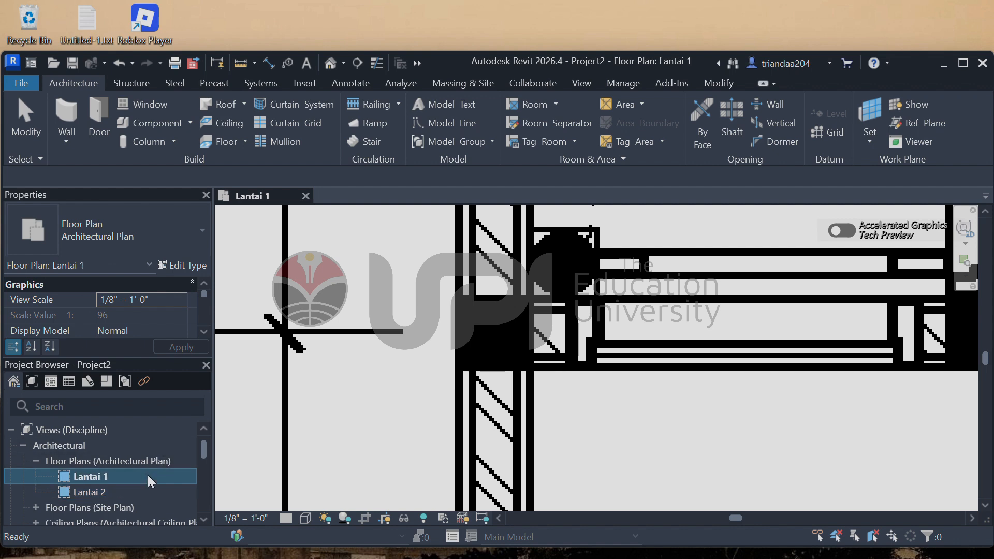
{"action": "key", "text": "F2"}
{"action": "scroll", "coordinate": [326, 363], "scroll_direction": "down", "scroll_amount": 6}
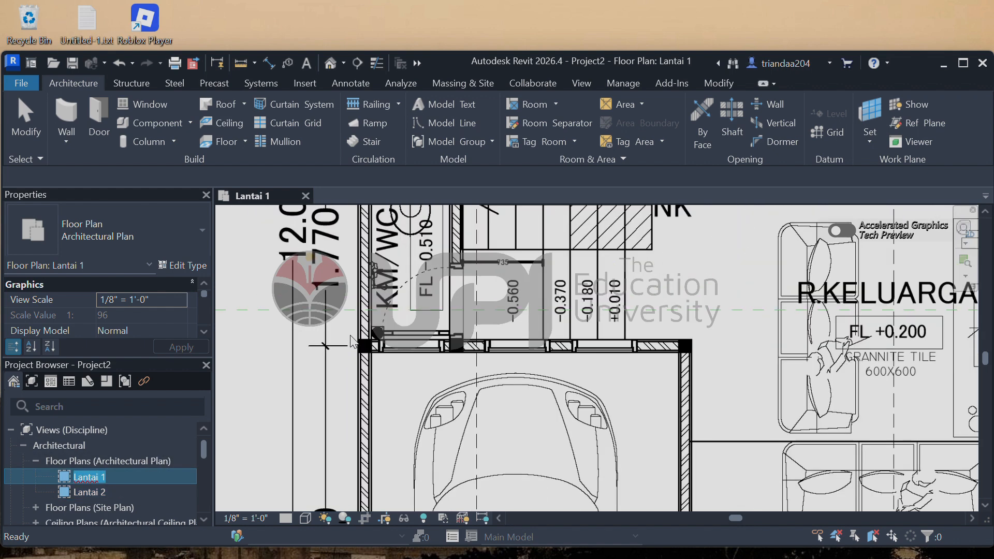
{"action": "scroll", "coordinate": [369, 356], "scroll_direction": "down", "scroll_amount": 2}
{"action": "scroll", "coordinate": [360, 417], "scroll_direction": "up", "scroll_amount": 2}
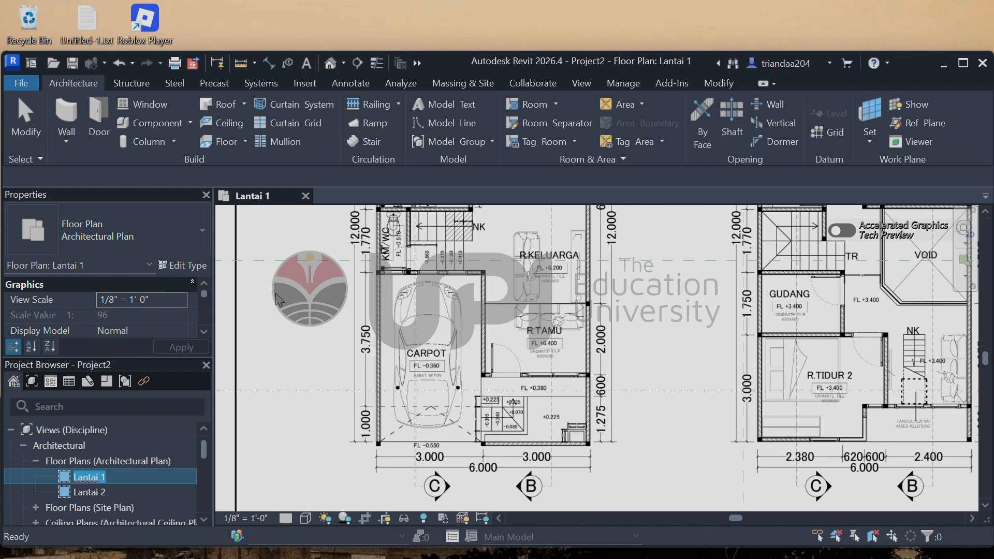
{"action": "left_click", "coordinate": [66, 114]}
{"action": "scroll", "coordinate": [417, 473], "scroll_direction": "up", "scroll_amount": 4}
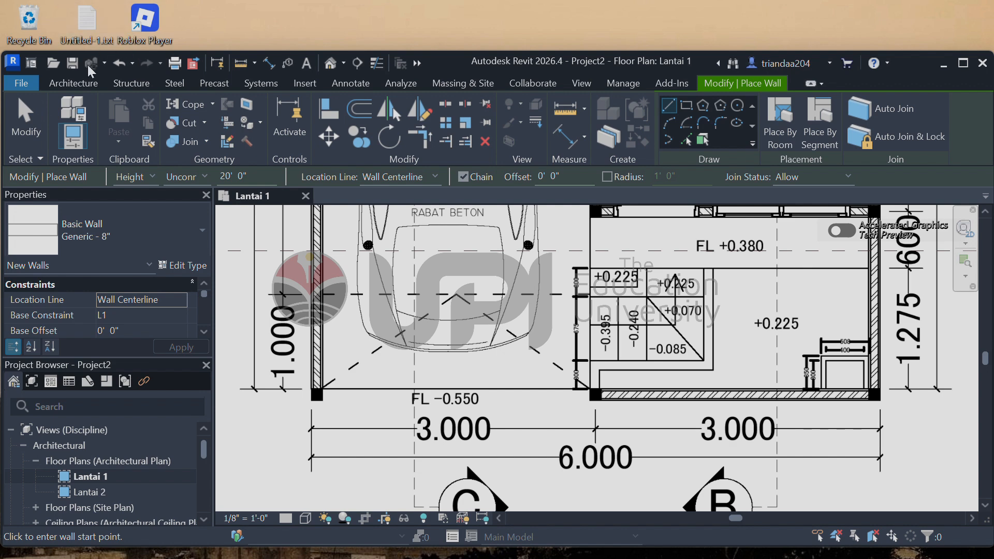
Place W10X33 structural columns twice on the black column square at the carport's lower-left corner, dismissing each visibility warning
{"action": "left_click", "coordinate": [79, 85]}
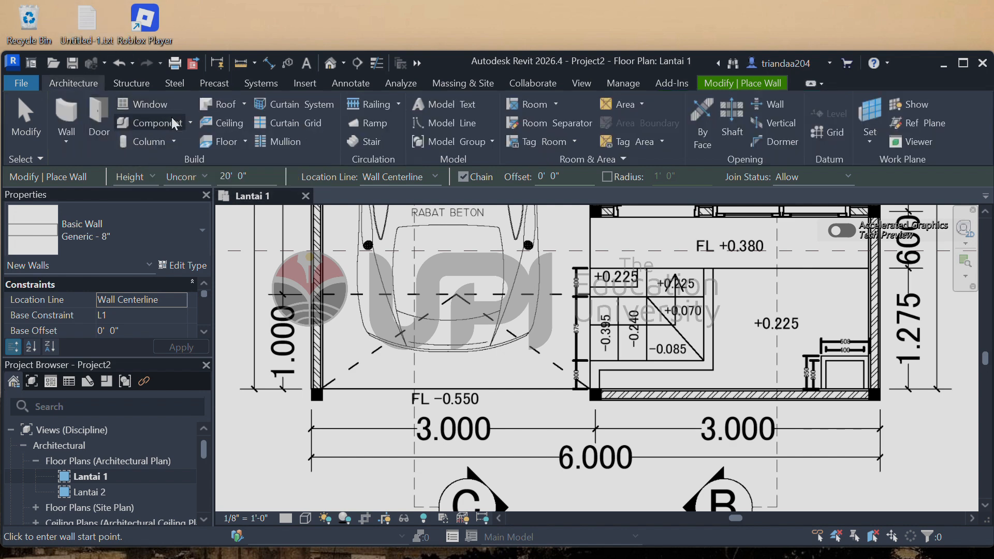
{"action": "left_click", "coordinate": [165, 141]}
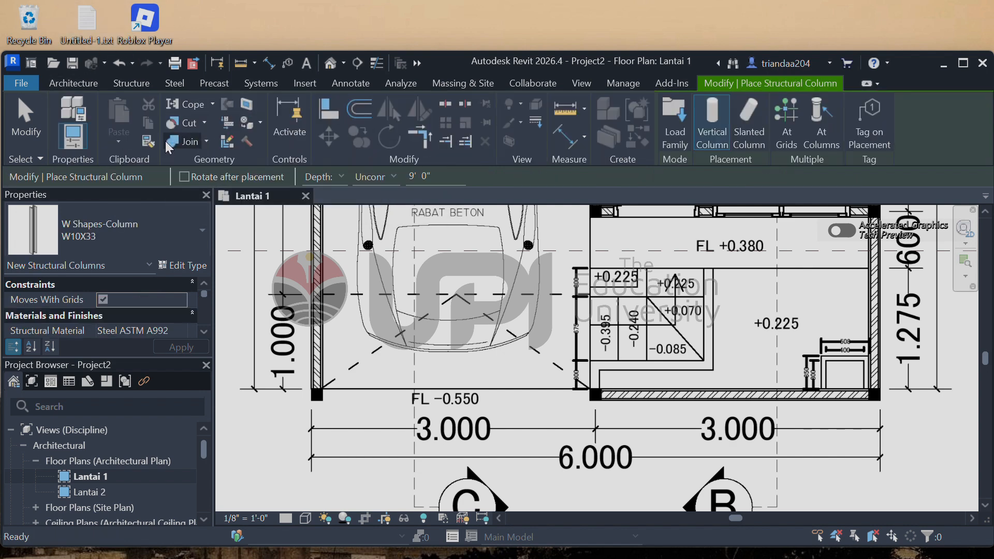
{"action": "left_click", "coordinate": [125, 85]}
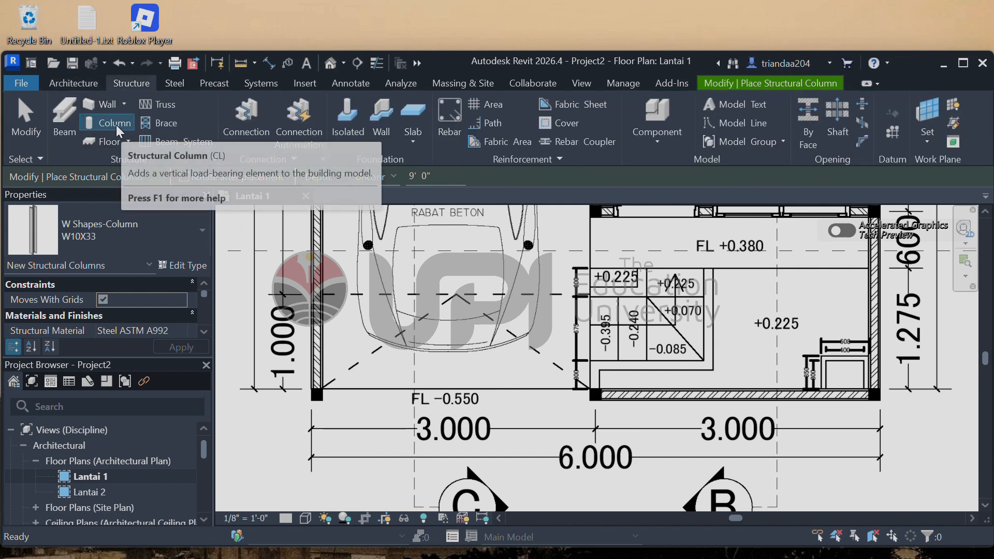
{"action": "left_click", "coordinate": [88, 86]}
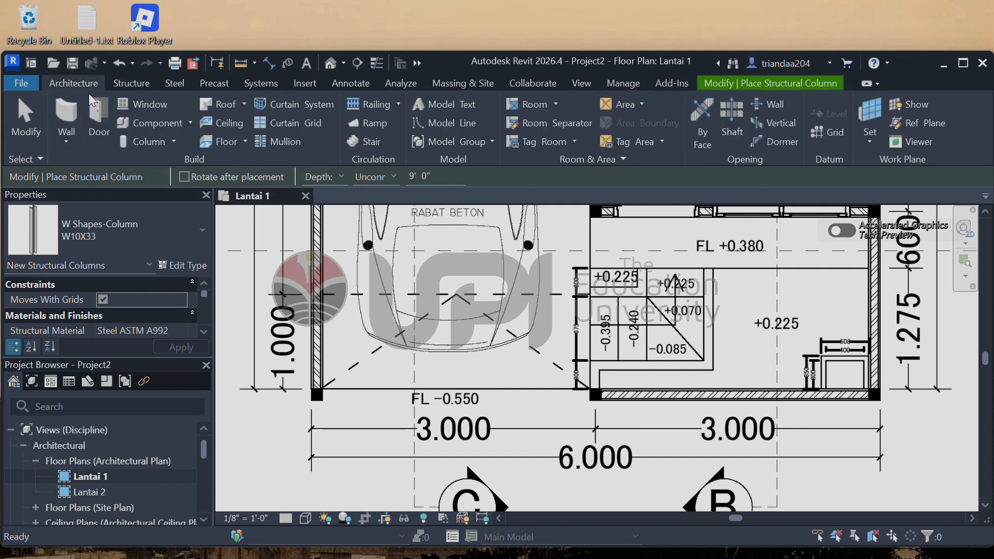
{"action": "left_click", "coordinate": [172, 141]}
{"action": "left_click", "coordinate": [172, 181]}
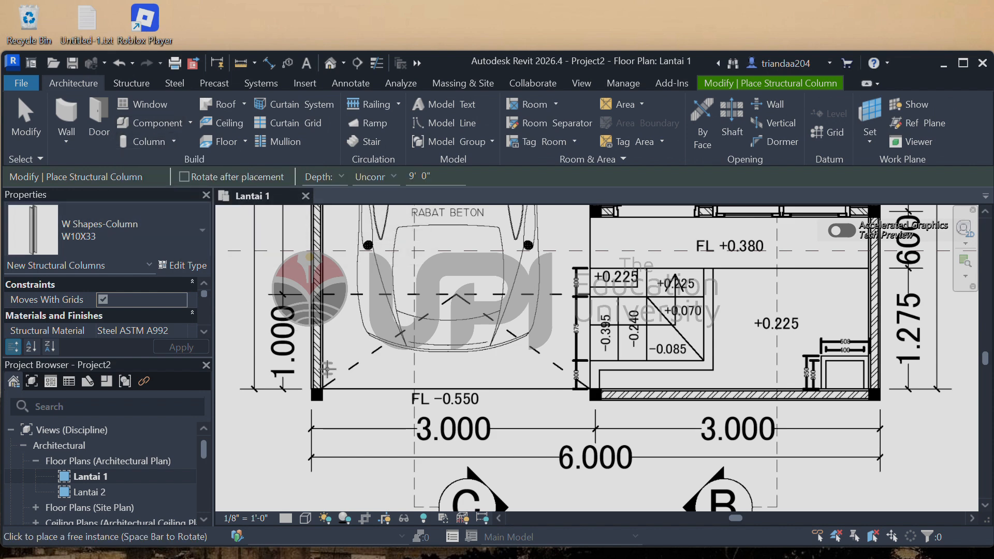
{"action": "scroll", "coordinate": [333, 378], "scroll_direction": "up", "scroll_amount": 8}
{"action": "scroll", "coordinate": [332, 377], "scroll_direction": "up", "scroll_amount": 2}
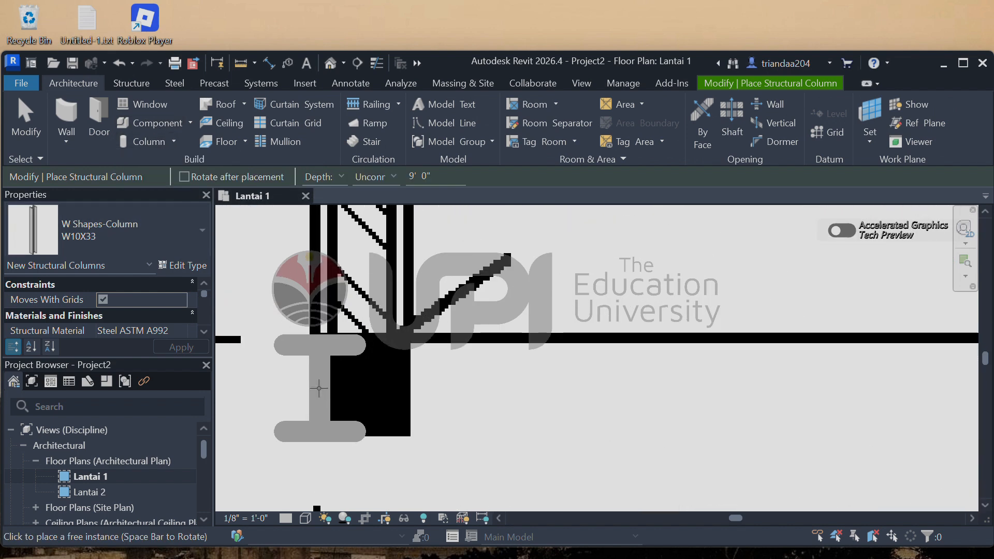
{"action": "left_click", "coordinate": [332, 386]}
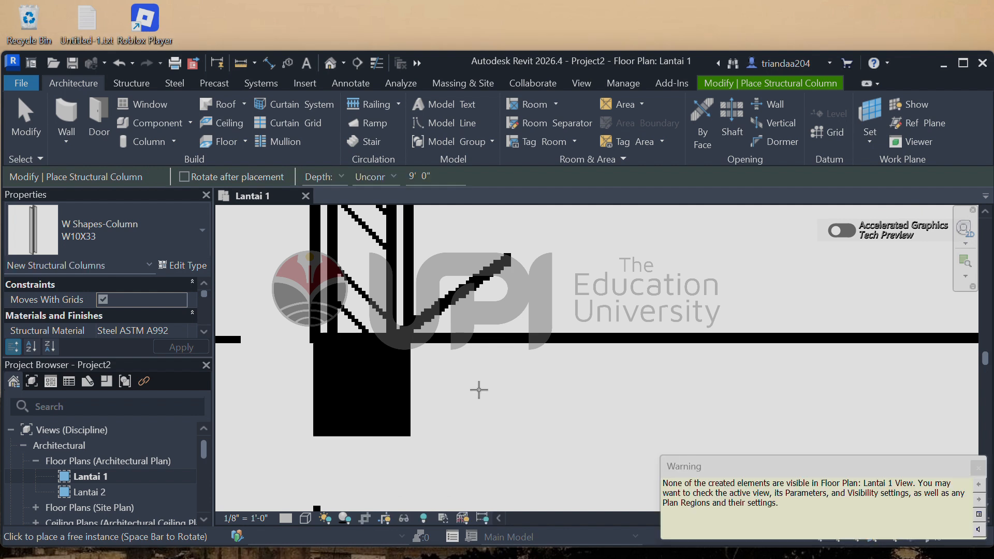
{"action": "left_click", "coordinate": [977, 469]}
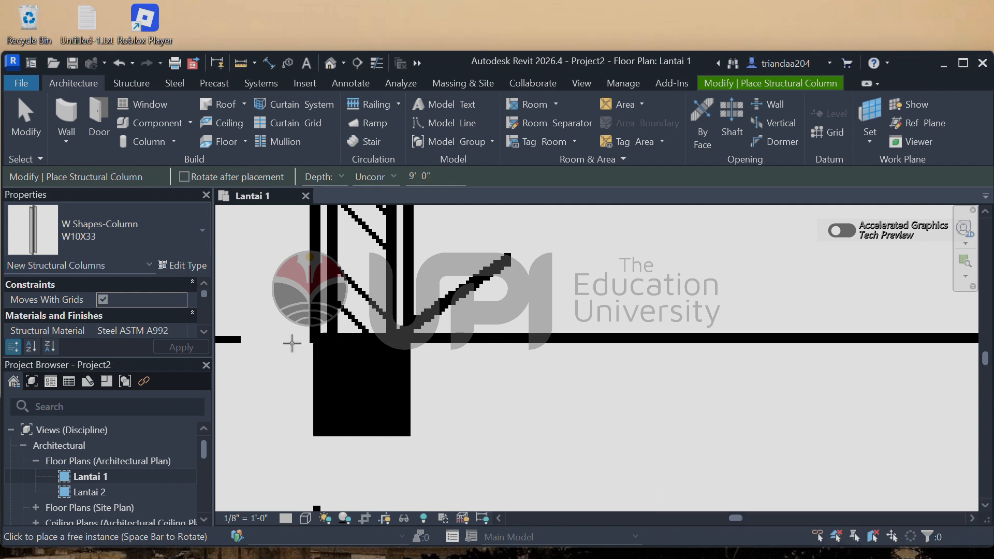
{"action": "left_click", "coordinate": [356, 400]}
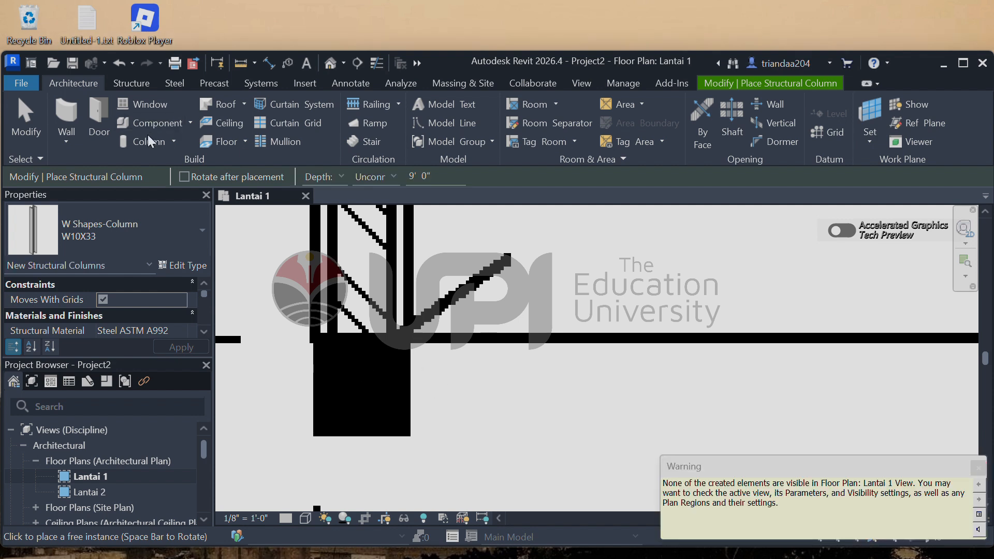
{"action": "left_click", "coordinate": [977, 469]}
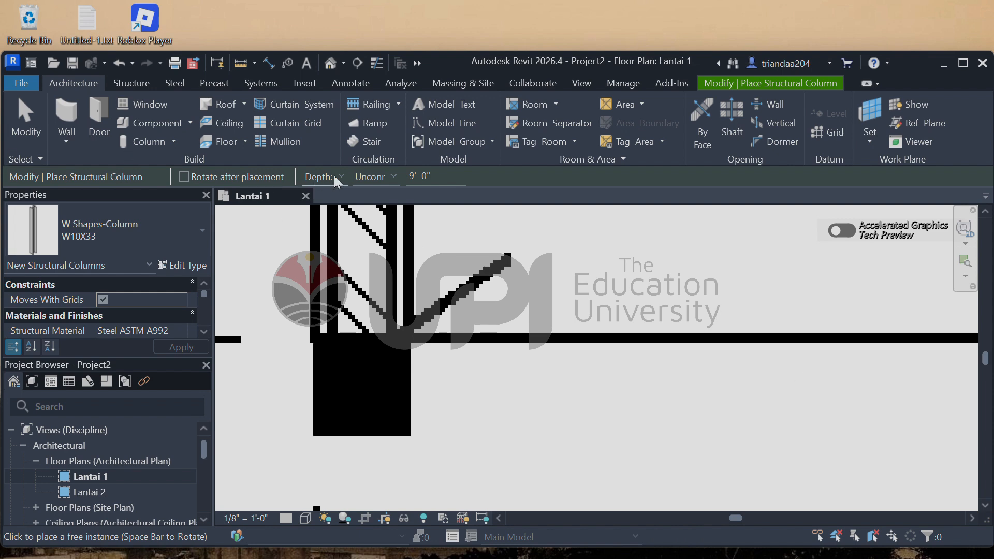
Try to set the structural column's depth constraint to level L1, and cancel the change
{"action": "left_click", "coordinate": [384, 179]}
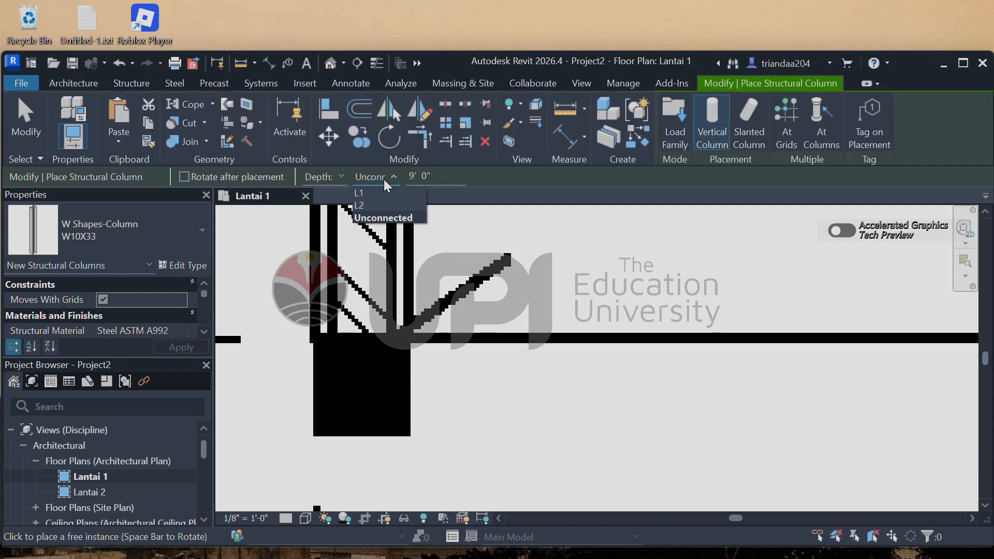
{"action": "left_click", "coordinate": [379, 193]}
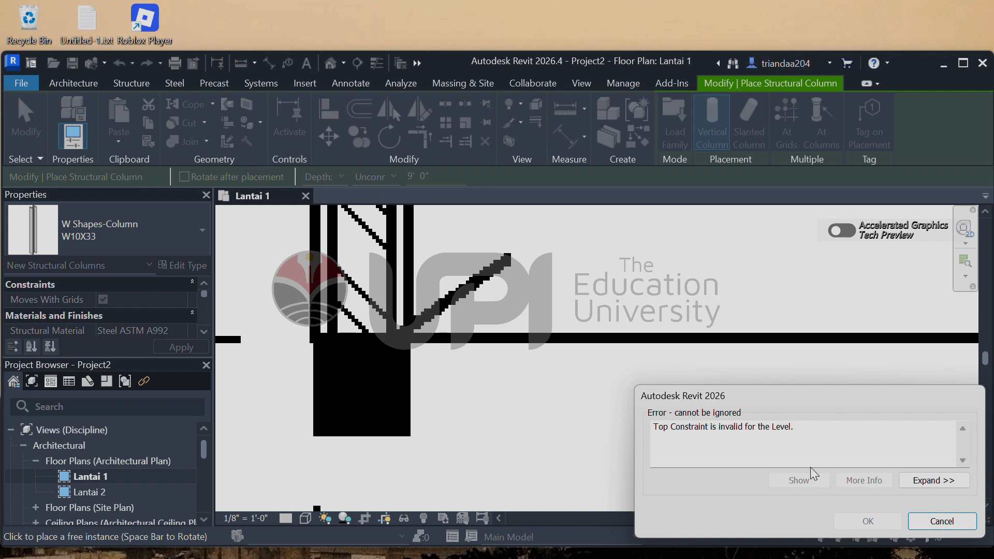
{"action": "left_click", "coordinate": [926, 484]}
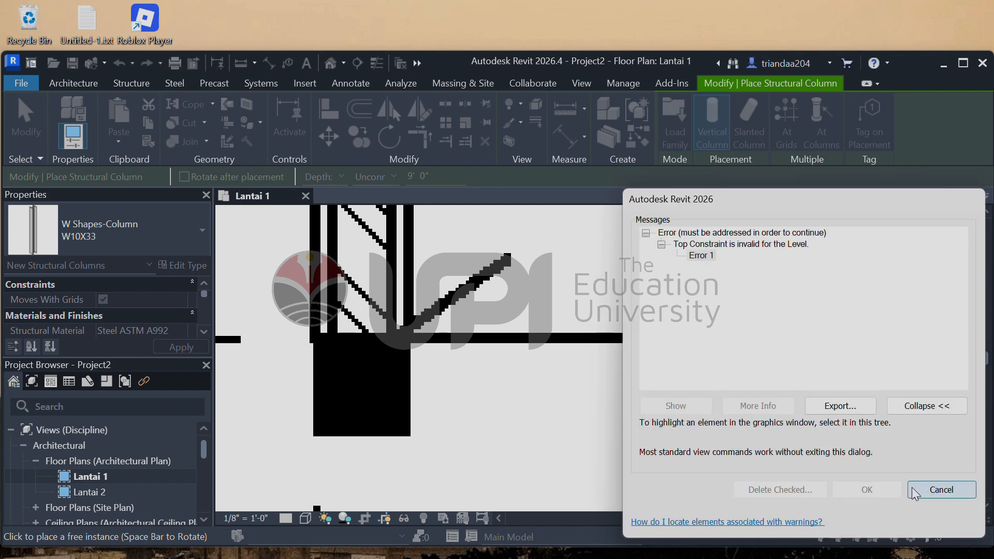
{"action": "left_click", "coordinate": [914, 491]}
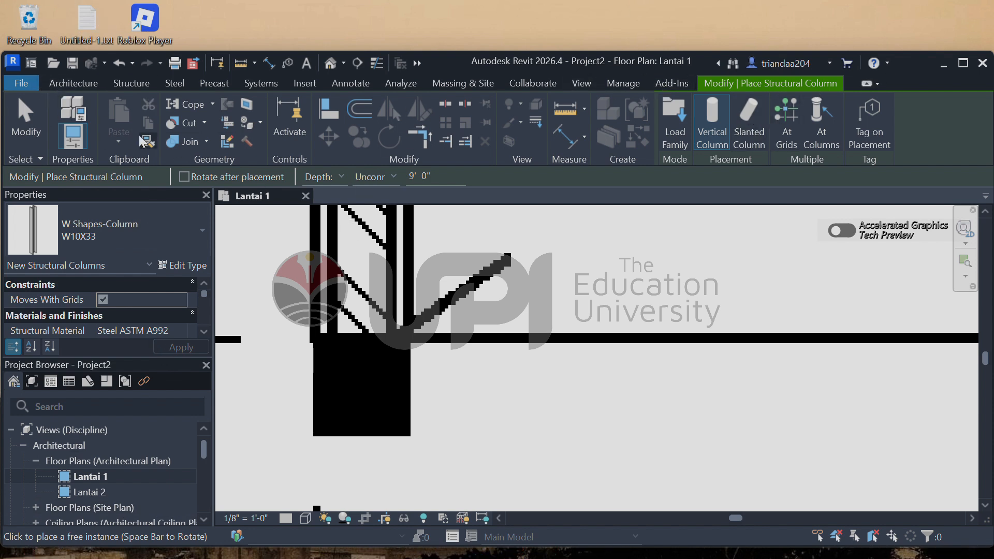
Switch from placing structural columns to drawing architectural walls of type Generic - 8"
{"action": "left_click", "coordinate": [68, 84]}
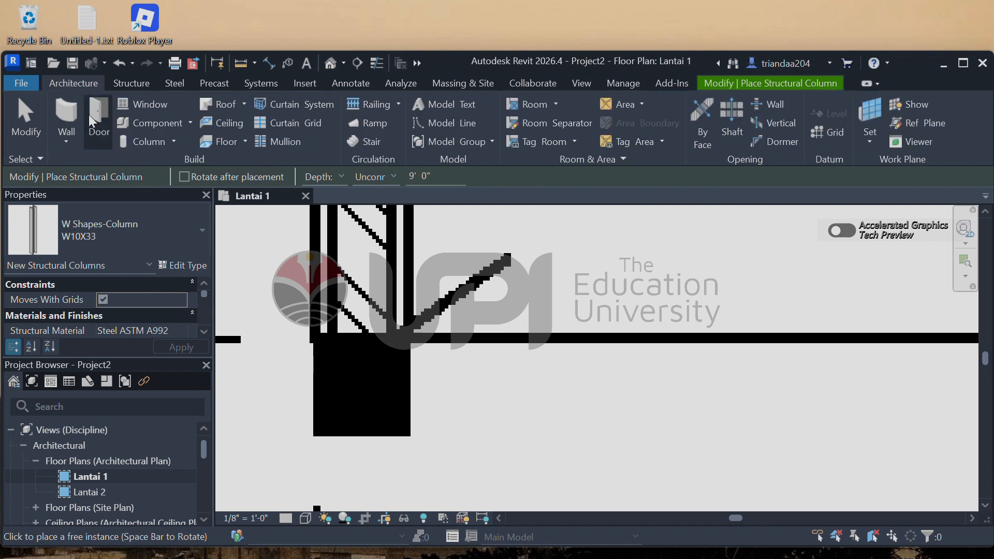
{"action": "left_click", "coordinate": [60, 145]}
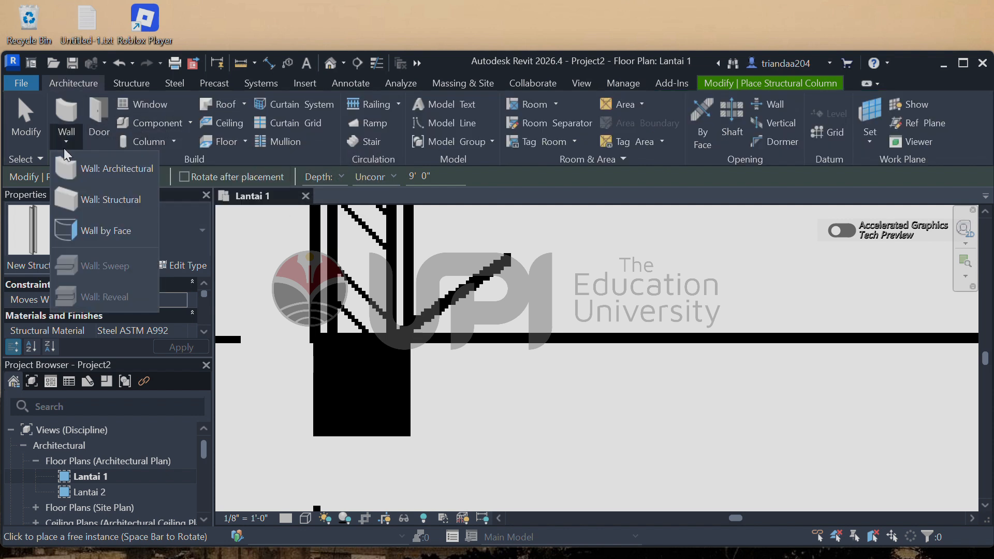
{"action": "left_click", "coordinate": [82, 169]}
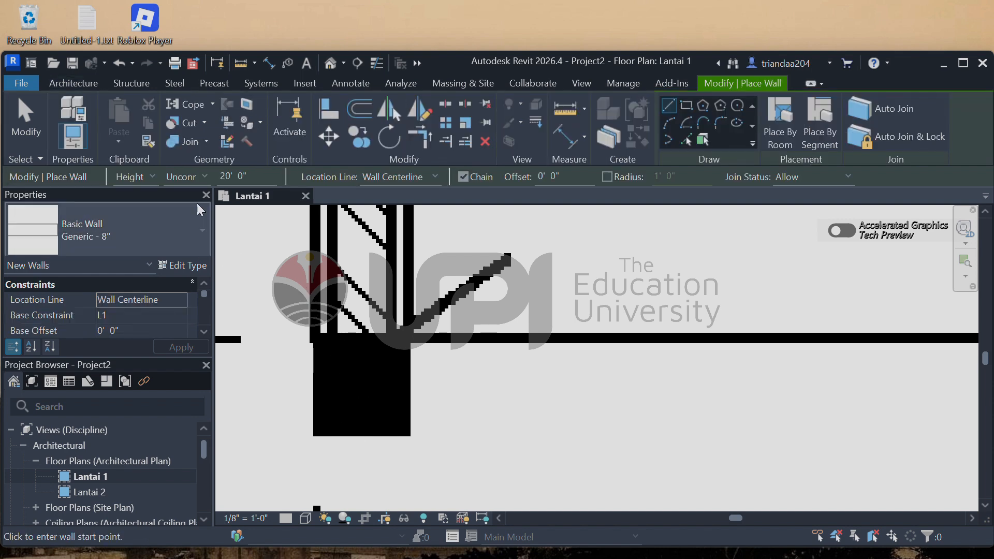
Try to set the new wall's height constraint to level L1, examine the error details and reset the constraints
{"action": "left_click", "coordinate": [186, 177]}
{"action": "left_click", "coordinate": [202, 193]}
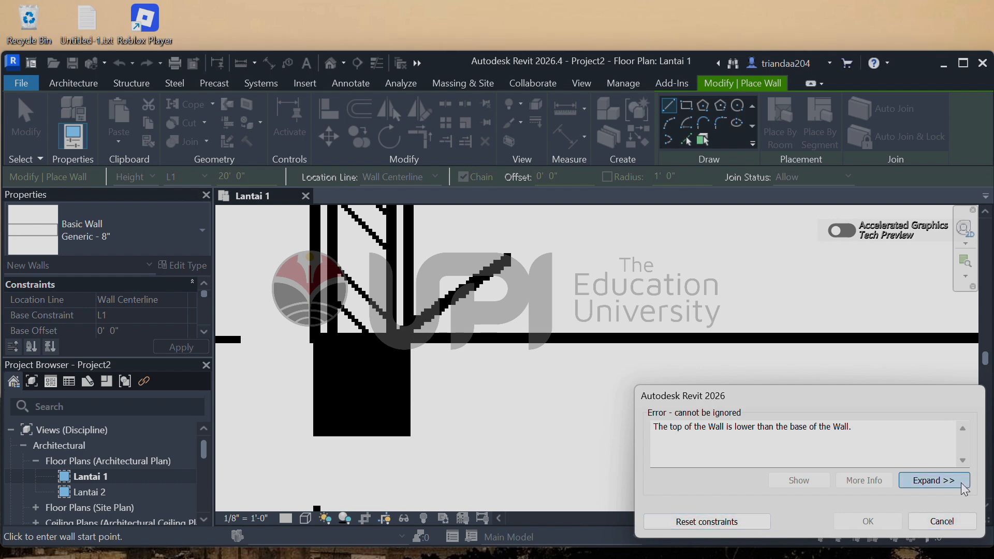
{"action": "left_click", "coordinate": [943, 481]}
{"action": "left_click", "coordinate": [859, 405]}
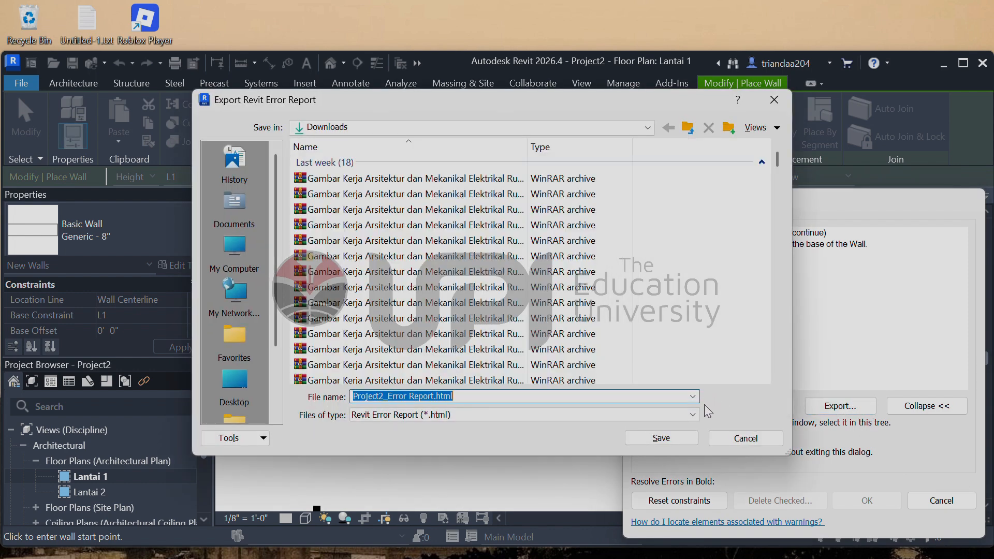
{"action": "left_click", "coordinate": [697, 440]}
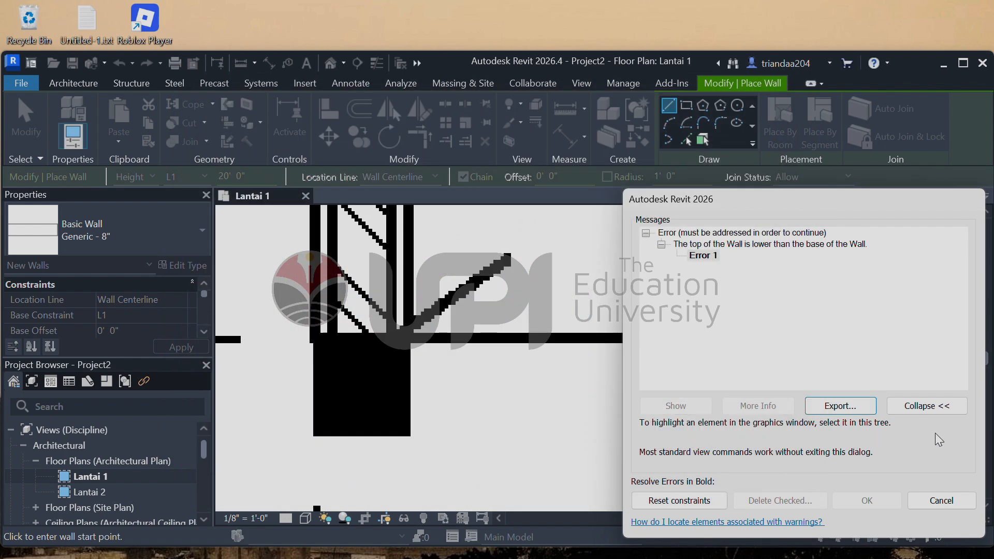
{"action": "left_click", "coordinate": [697, 500]}
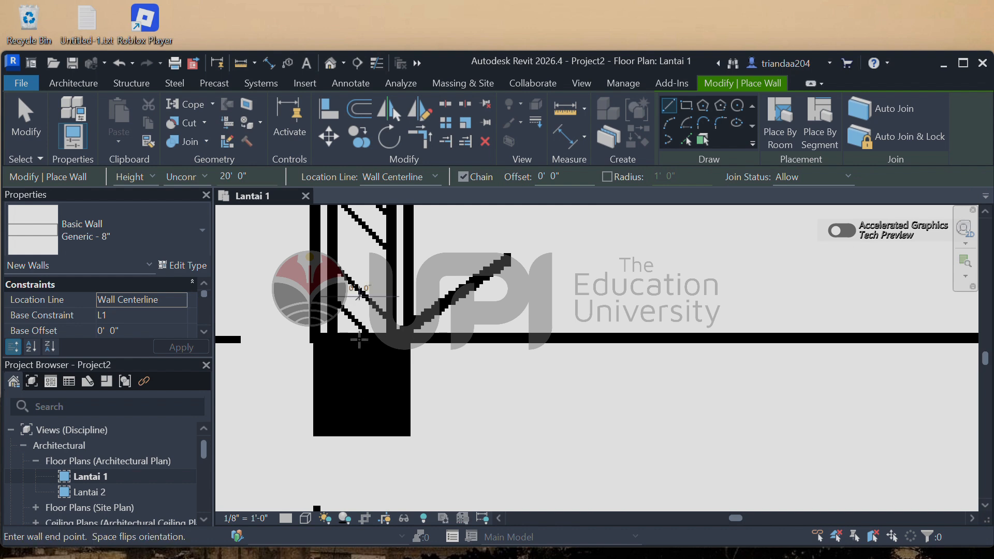
Draw a Generic - 8" wall along the carport's left side, from its lower-left column up to the underside of its upper-left column
{"action": "left_click", "coordinate": [359, 340]}
{"action": "scroll", "coordinate": [369, 283], "scroll_direction": "down", "scroll_amount": 5}
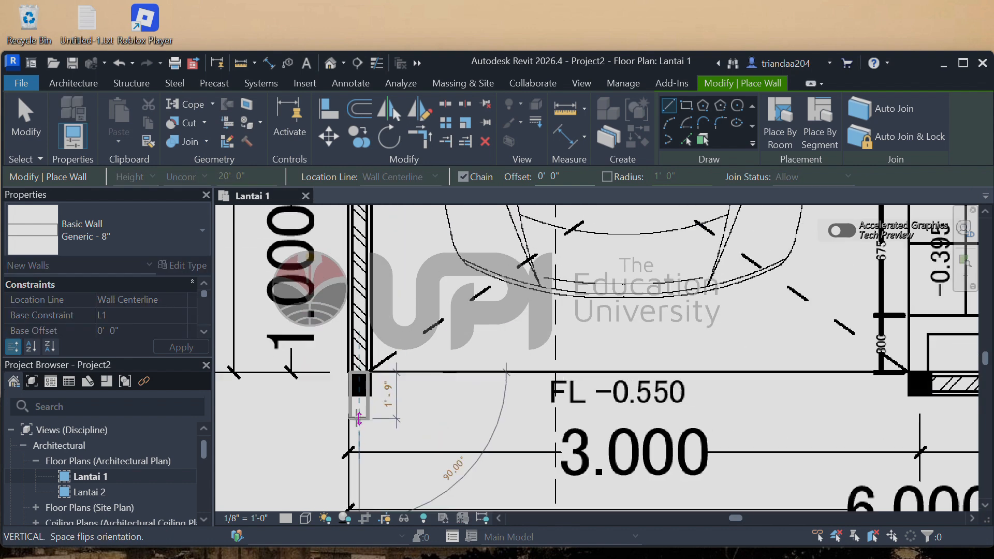
{"action": "scroll", "coordinate": [352, 352], "scroll_direction": "down", "scroll_amount": 3}
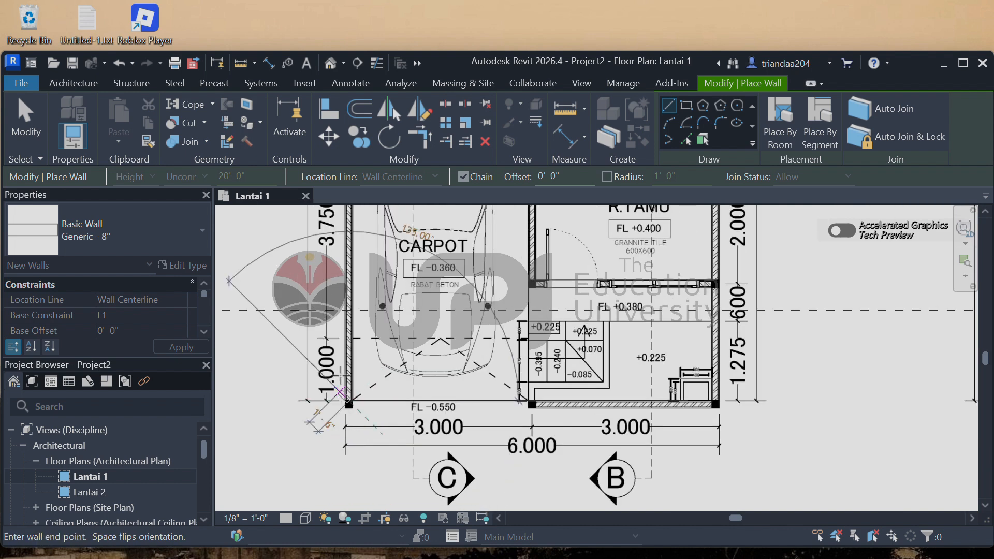
{"action": "scroll", "coordinate": [386, 255], "scroll_direction": "down", "scroll_amount": 2}
{"action": "scroll", "coordinate": [385, 255], "scroll_direction": "up", "scroll_amount": 6}
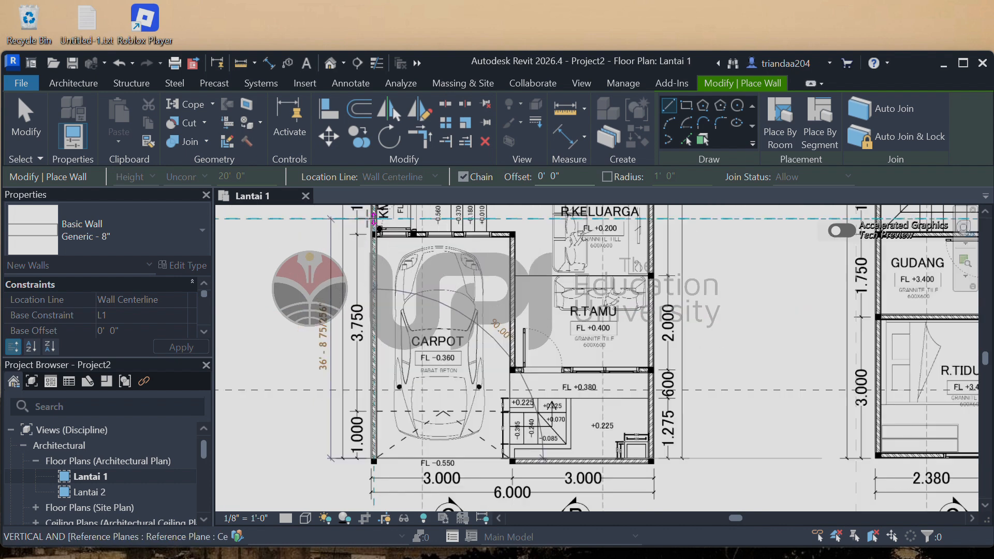
{"action": "scroll", "coordinate": [371, 234], "scroll_direction": "up", "scroll_amount": 2}
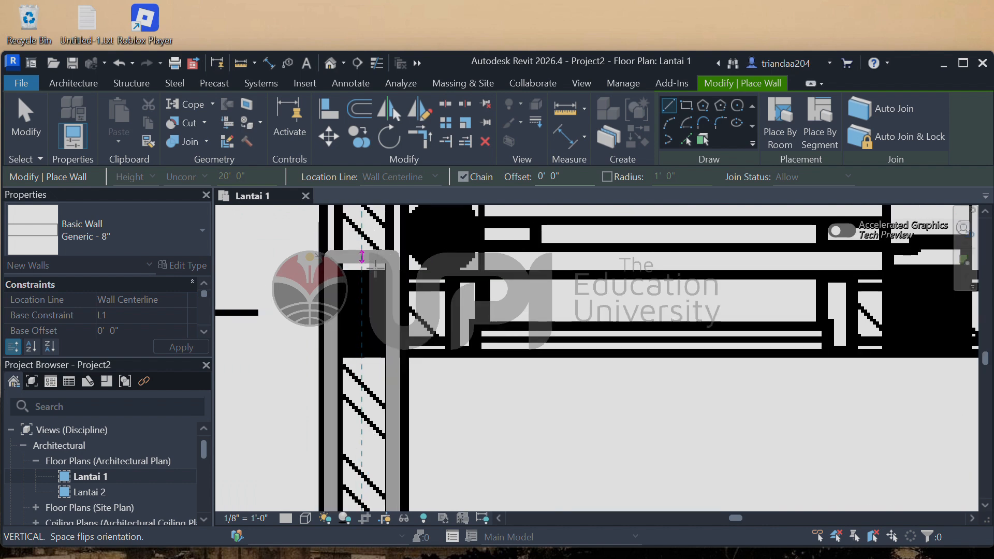
{"action": "left_click", "coordinate": [363, 356]}
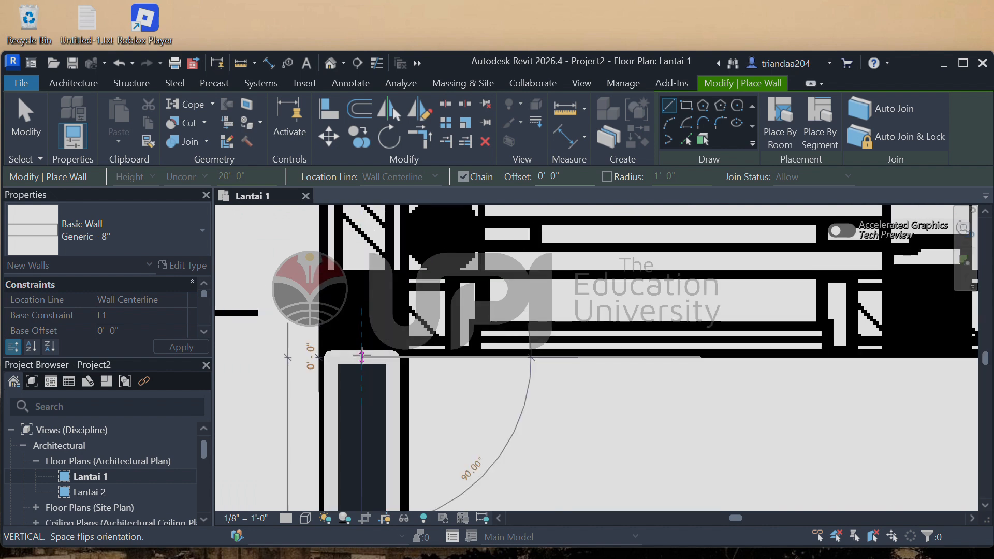
{"action": "key", "text": "Escape"}
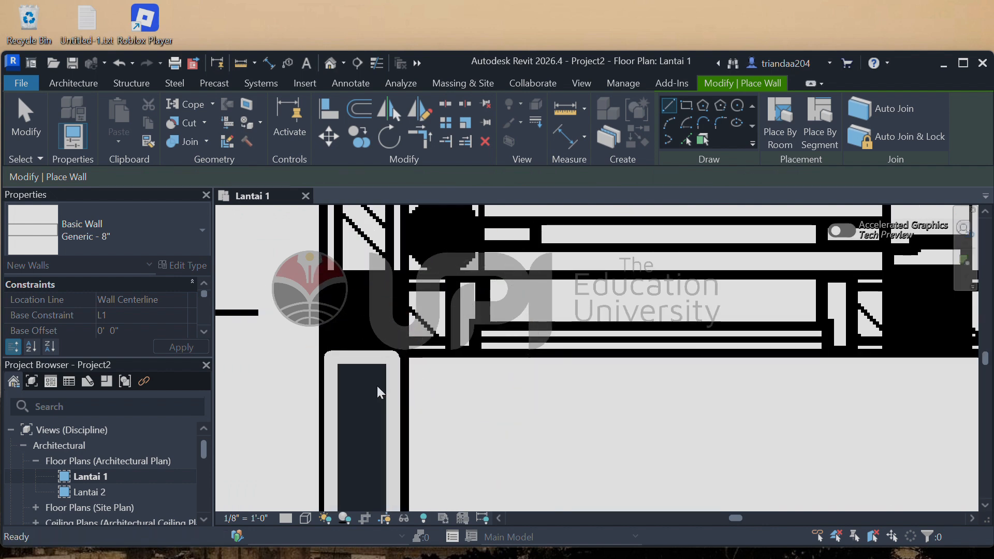
Trace the carport's upper wall horizontally from the upper-left column to the outer edge of the upper-right corner column
{"action": "left_click", "coordinate": [407, 312]}
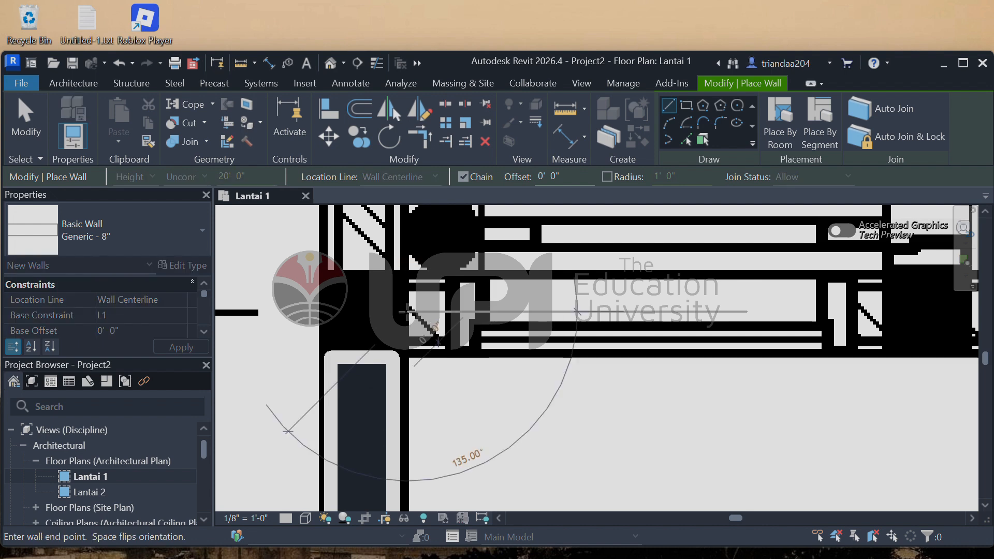
{"action": "scroll", "coordinate": [452, 311], "scroll_direction": "down", "scroll_amount": 5}
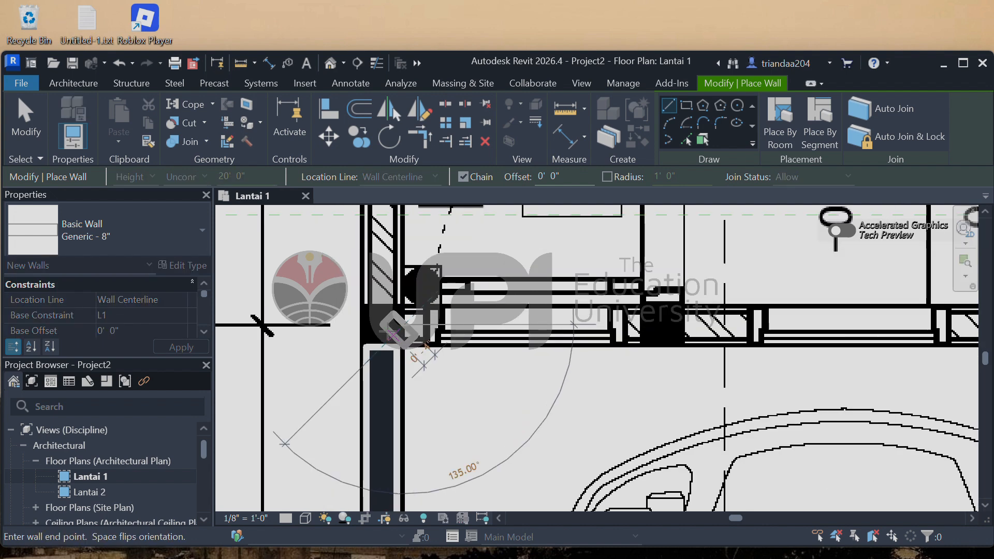
{"action": "scroll", "coordinate": [792, 336], "scroll_direction": "up", "scroll_amount": 5}
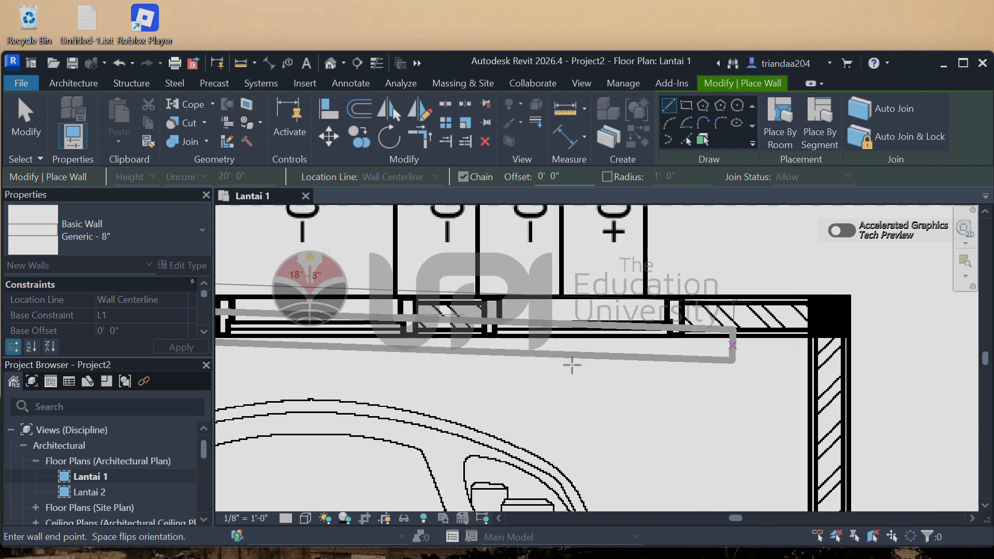
{"action": "scroll", "coordinate": [610, 344], "scroll_direction": "down", "scroll_amount": 4}
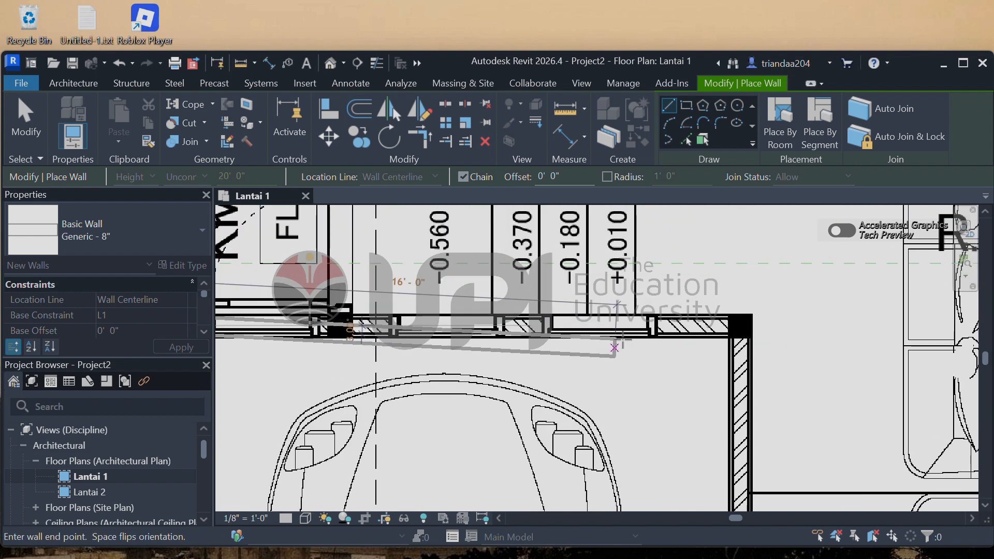
{"action": "scroll", "coordinate": [736, 311], "scroll_direction": "up", "scroll_amount": 5}
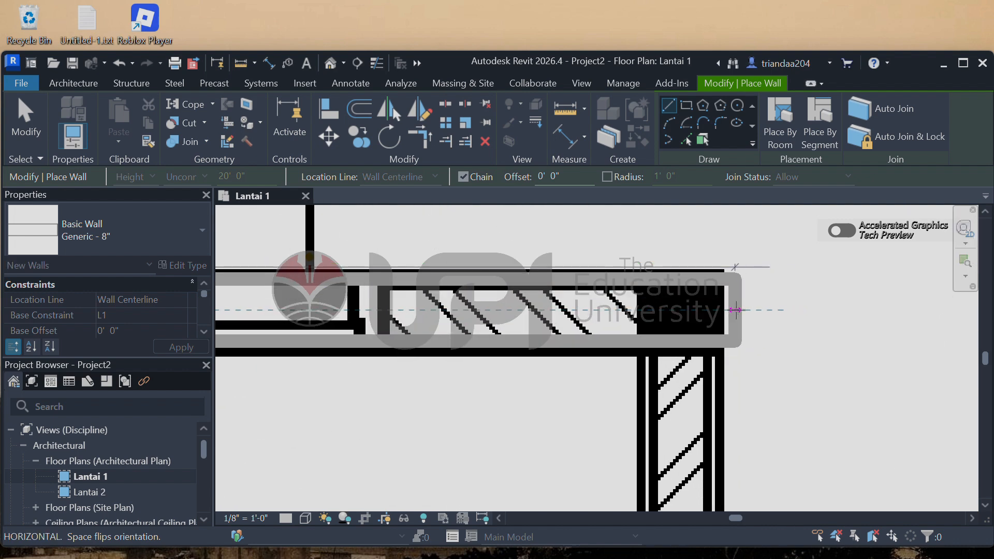
{"action": "left_click", "coordinate": [728, 309]}
{"action": "scroll", "coordinate": [728, 310], "scroll_direction": "down", "scroll_amount": 4}
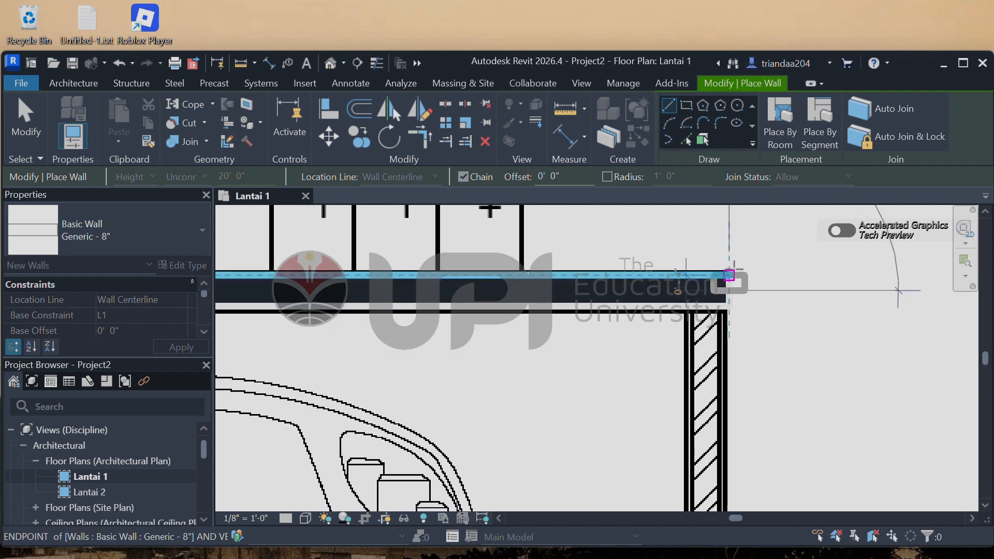
{"action": "scroll", "coordinate": [728, 282], "scroll_direction": "up", "scroll_amount": 2}
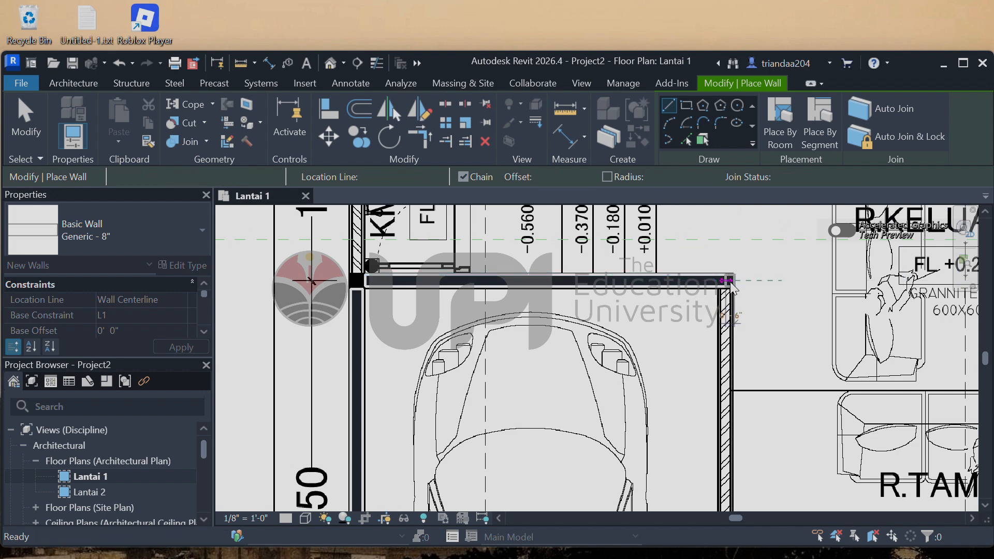
{"action": "key", "text": "Escape"}
Draw the wall between the carport and R.TAMU, from the carport's upper-right corner down to the black column by the front door
{"action": "scroll", "coordinate": [733, 279], "scroll_direction": "up", "scroll_amount": 4}
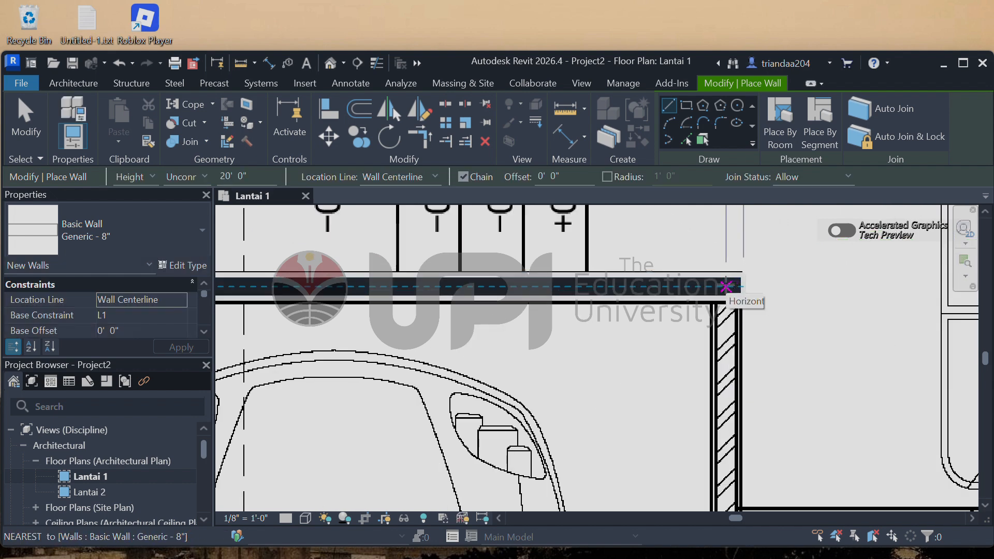
{"action": "left_click", "coordinate": [727, 287]}
{"action": "scroll", "coordinate": [730, 352], "scroll_direction": "down", "scroll_amount": 4}
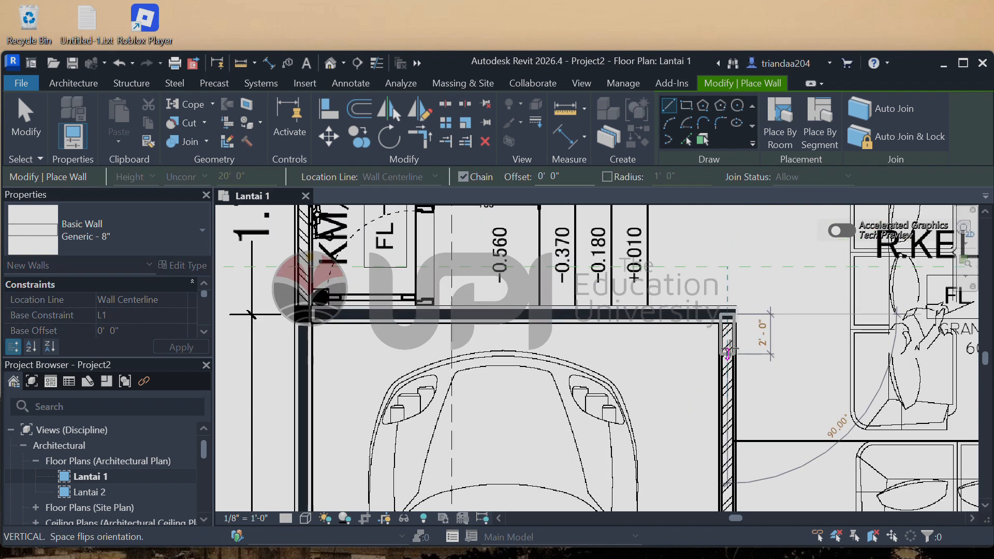
{"action": "scroll", "coordinate": [731, 437], "scroll_direction": "up", "scroll_amount": 6}
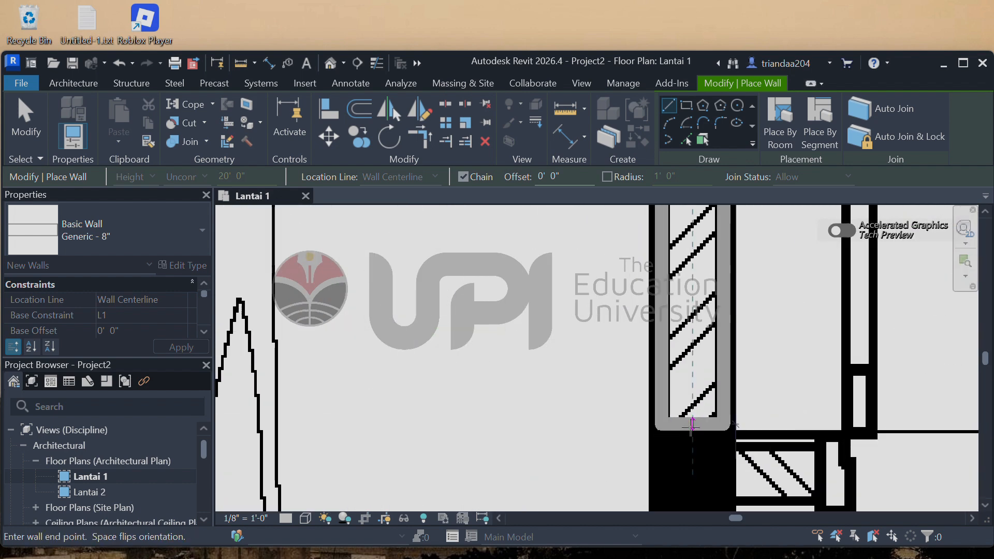
{"action": "left_click", "coordinate": [691, 426]}
{"action": "key", "text": "Escape"}
Draw a wall piece about 0' 11" long over the hatched segment between that black column and the R.TAMU door frame
{"action": "scroll", "coordinate": [693, 375], "scroll_direction": "down", "scroll_amount": 3}
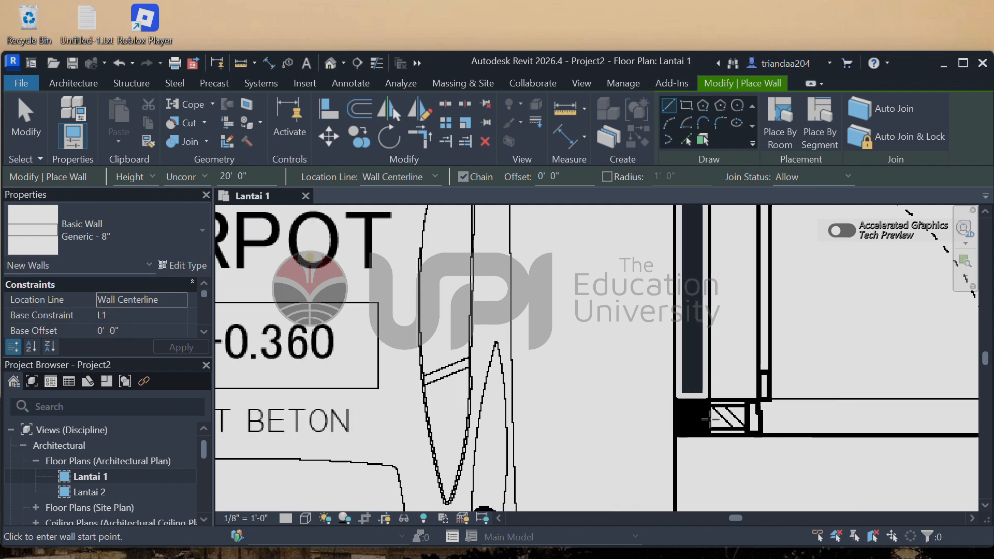
{"action": "left_click", "coordinate": [711, 417]}
{"action": "scroll", "coordinate": [725, 417], "scroll_direction": "up", "scroll_amount": 3}
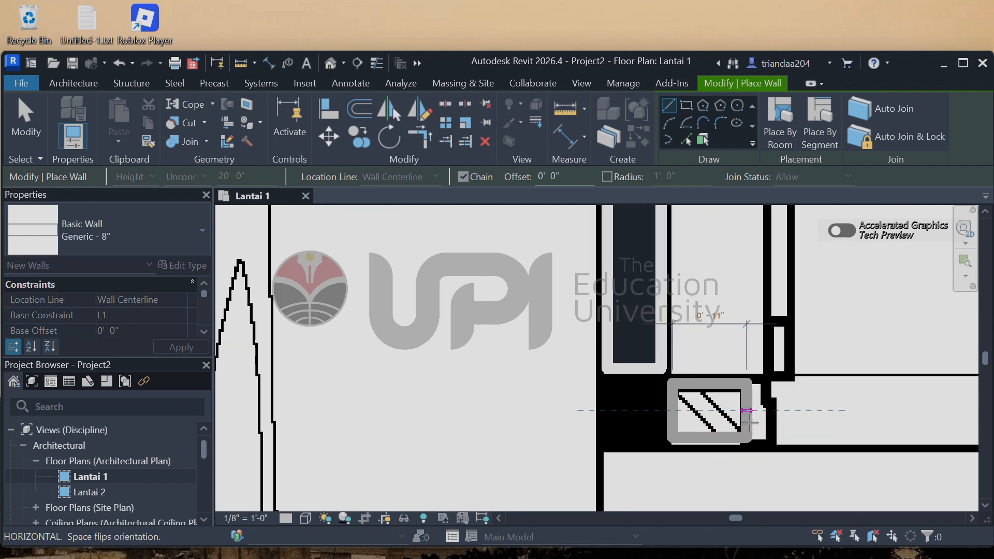
{"action": "left_click", "coordinate": [749, 410]}
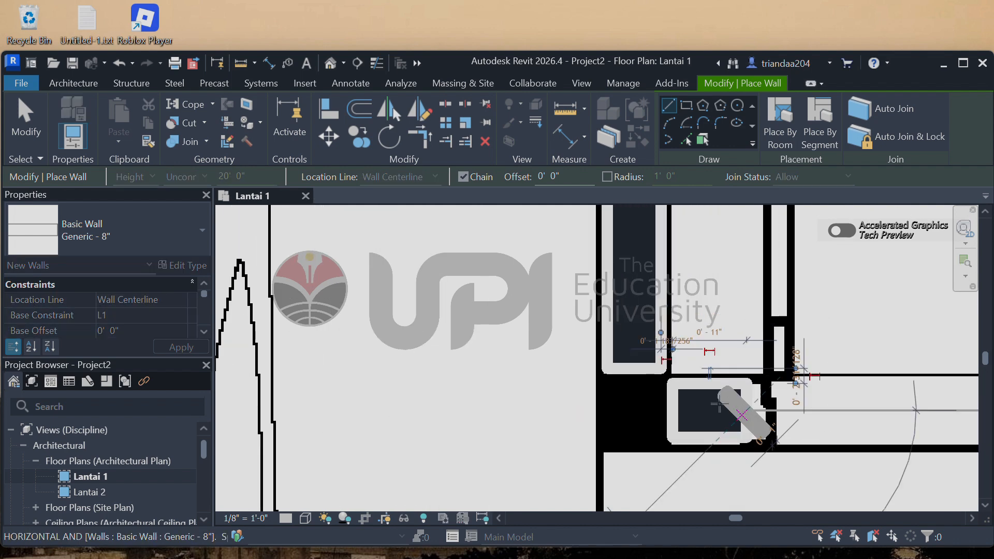
{"action": "key", "text": "Escape"}
Draw a wall piece about 0' 11" long over the hatched segment between the R.TAMU door opening and the front windows
{"action": "scroll", "coordinate": [667, 391], "scroll_direction": "down", "scroll_amount": 2}
{"action": "scroll", "coordinate": [659, 388], "scroll_direction": "down", "scroll_amount": 6}
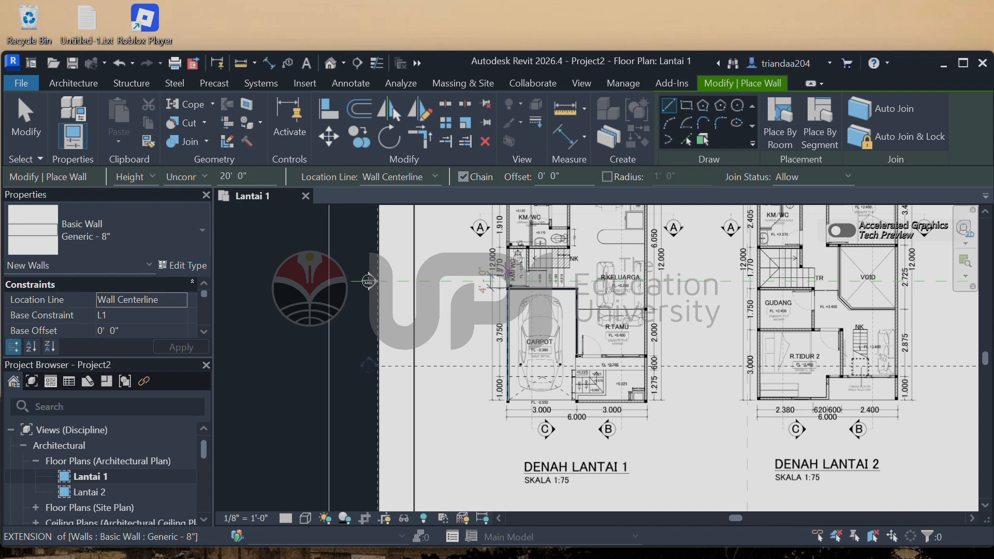
{"action": "scroll", "coordinate": [617, 384], "scroll_direction": "up", "scroll_amount": 5}
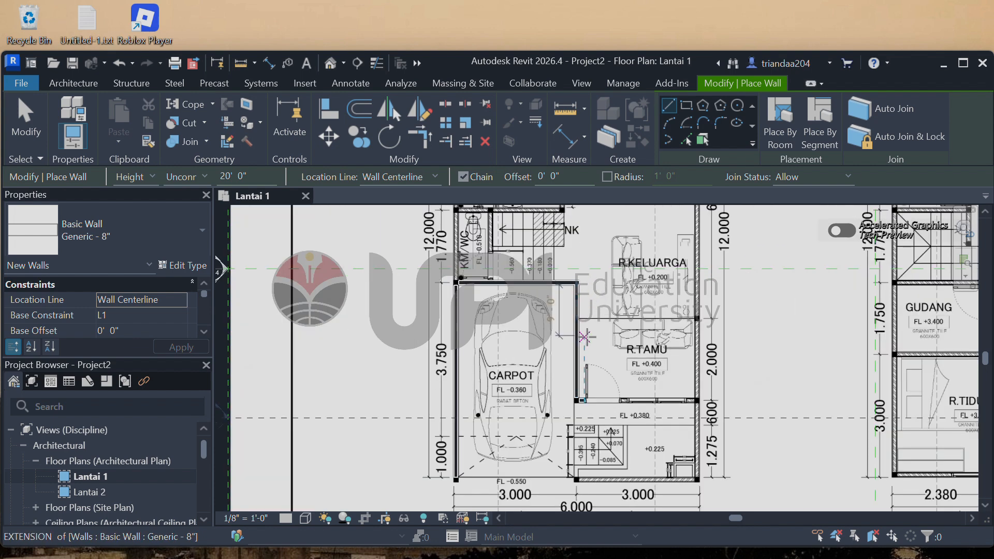
{"action": "scroll", "coordinate": [647, 342], "scroll_direction": "up", "scroll_amount": 4}
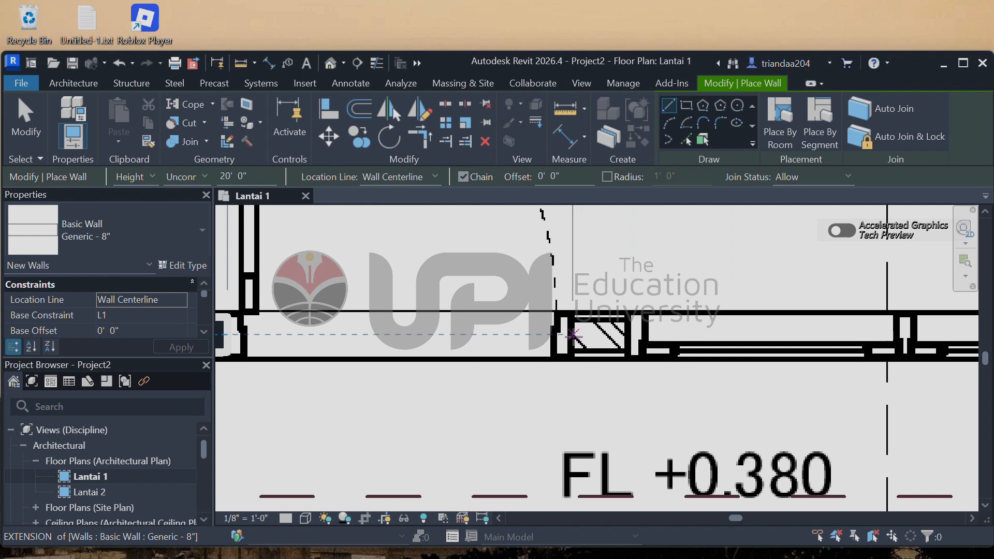
{"action": "left_click", "coordinate": [574, 335]}
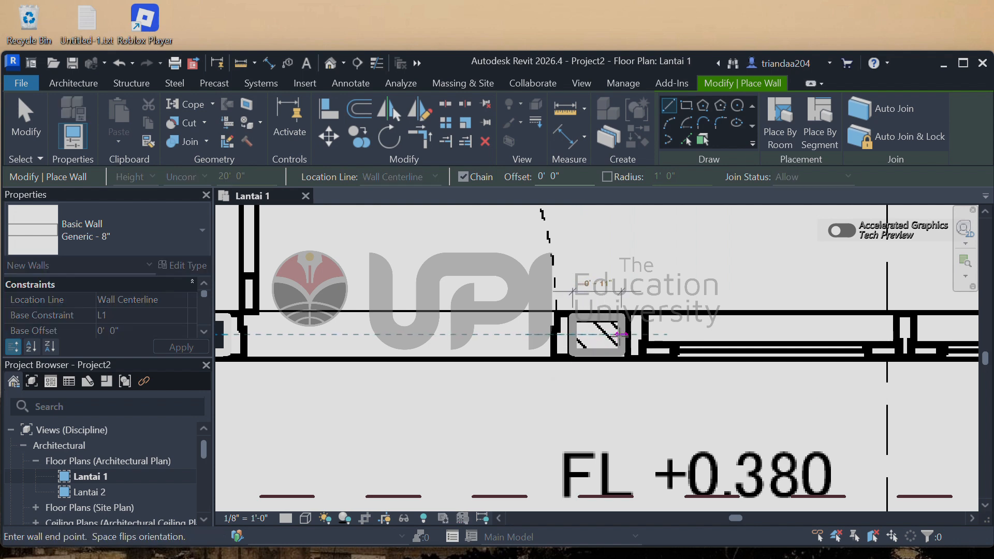
{"action": "scroll", "coordinate": [569, 323], "scroll_direction": "down", "scroll_amount": 3}
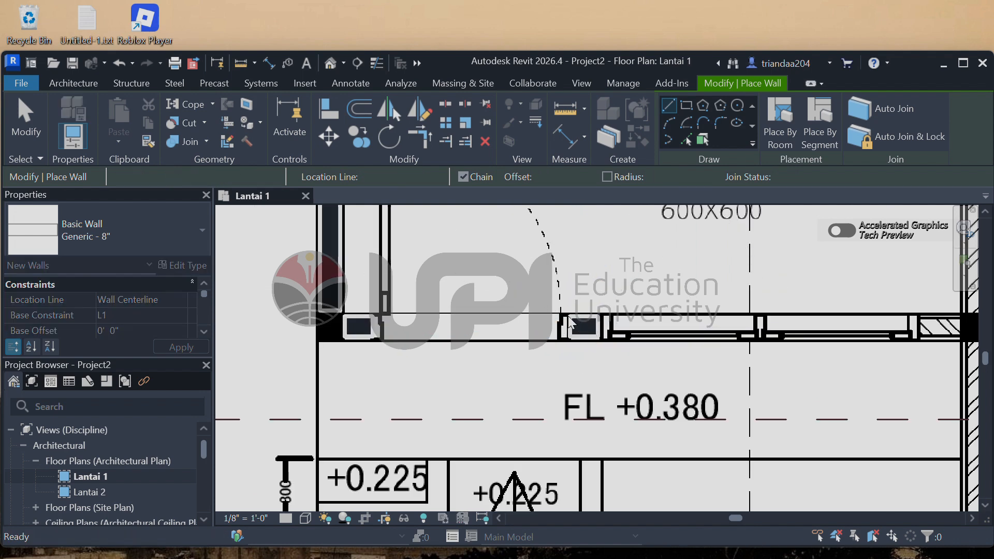
Trace R.TAMU's front wall from the end of the windows across the black column to the outer face of the right exterior wall
{"action": "scroll", "coordinate": [612, 291], "scroll_direction": "down", "scroll_amount": 2}
{"action": "scroll", "coordinate": [811, 328], "scroll_direction": "up", "scroll_amount": 5}
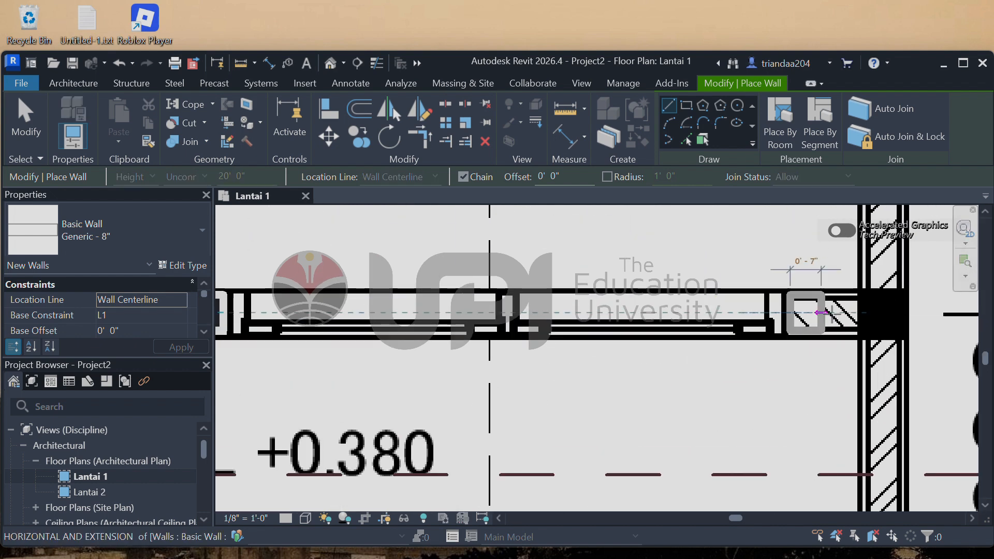
{"action": "left_click", "coordinate": [848, 316]}
{"action": "key", "text": "Escape"}
{"action": "scroll", "coordinate": [741, 345], "scroll_direction": "down", "scroll_amount": 4}
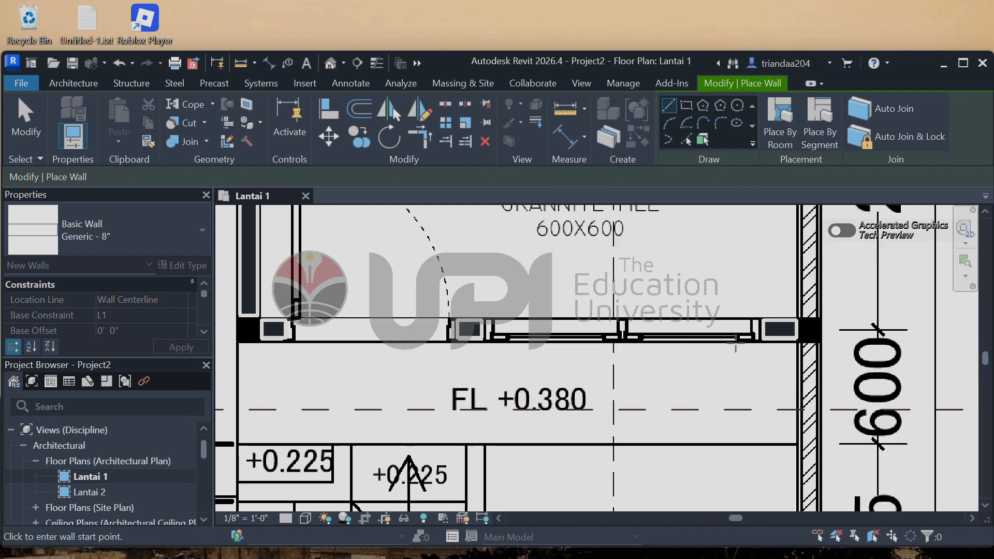
{"action": "scroll", "coordinate": [822, 315], "scroll_direction": "up", "scroll_amount": 3}
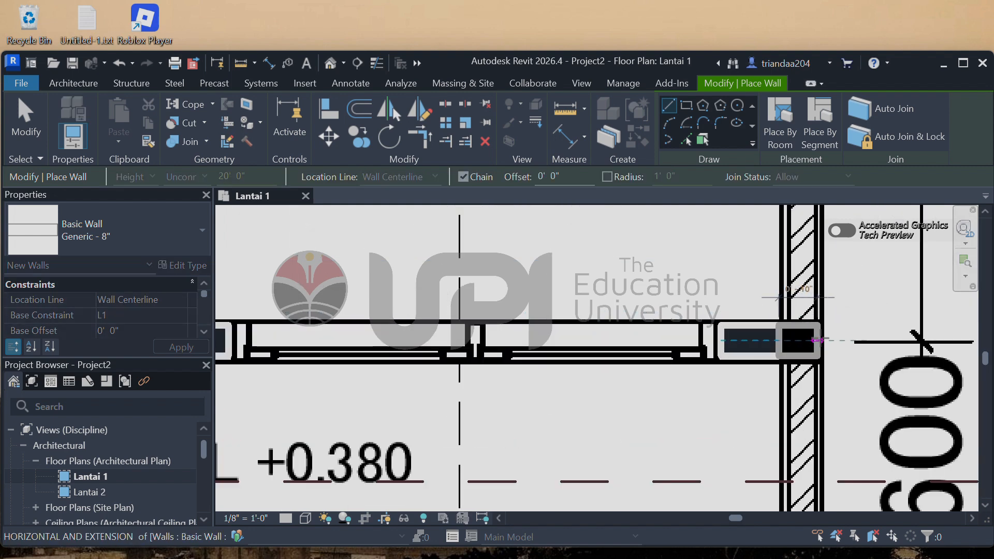
{"action": "left_click", "coordinate": [823, 341]}
{"action": "key", "text": "Escape"}
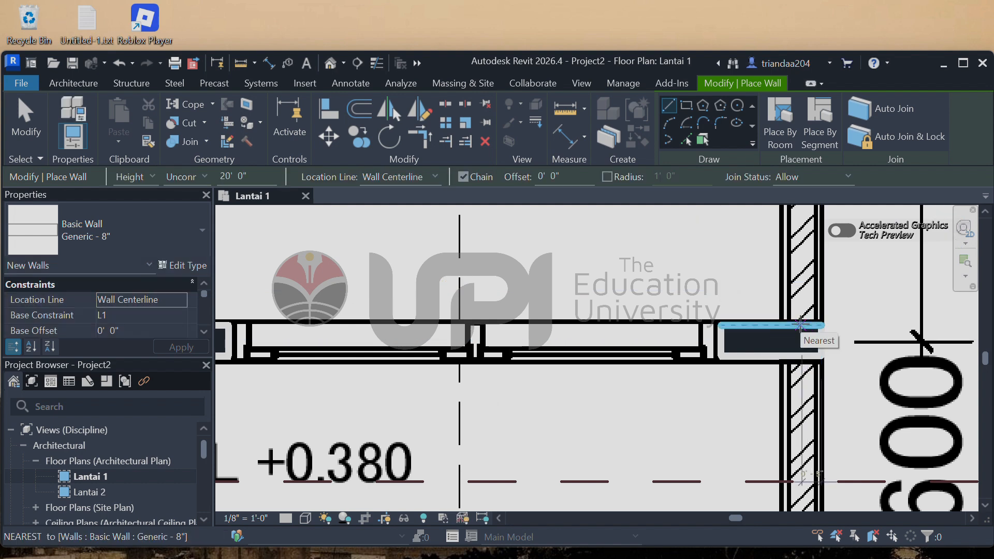
Draw the house's right exterior wall from R.TAMU's front corner up to the top-right corner at TAMAN
{"action": "left_click", "coordinate": [801, 325]}
{"action": "scroll", "coordinate": [806, 329], "scroll_direction": "down", "scroll_amount": 6}
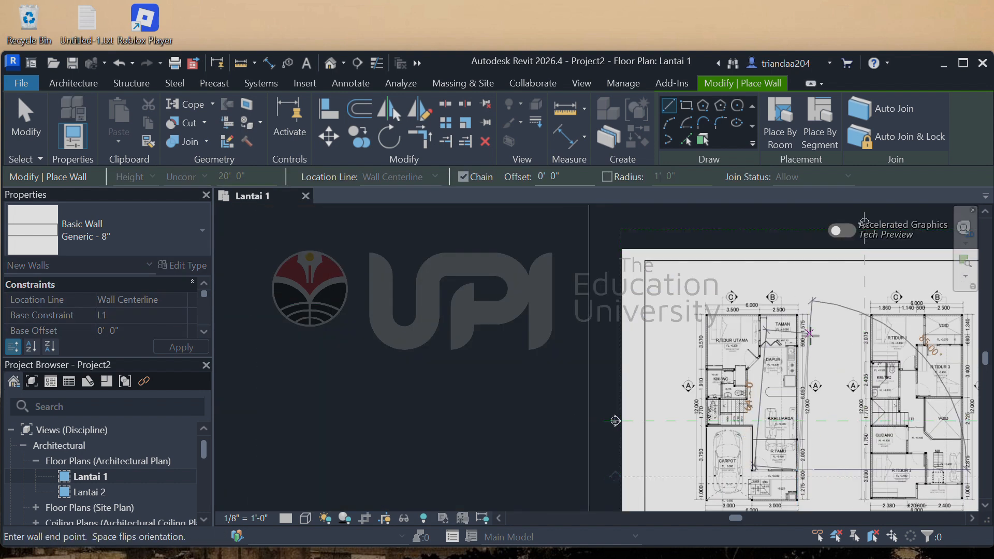
{"action": "scroll", "coordinate": [812, 310], "scroll_direction": "up", "scroll_amount": 7}
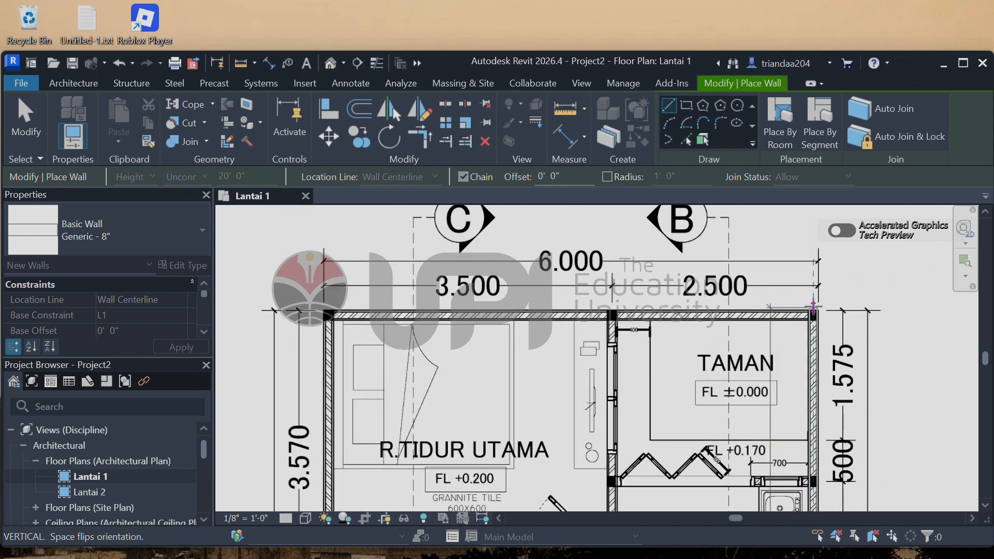
{"action": "scroll", "coordinate": [813, 307], "scroll_direction": "up", "scroll_amount": 10}
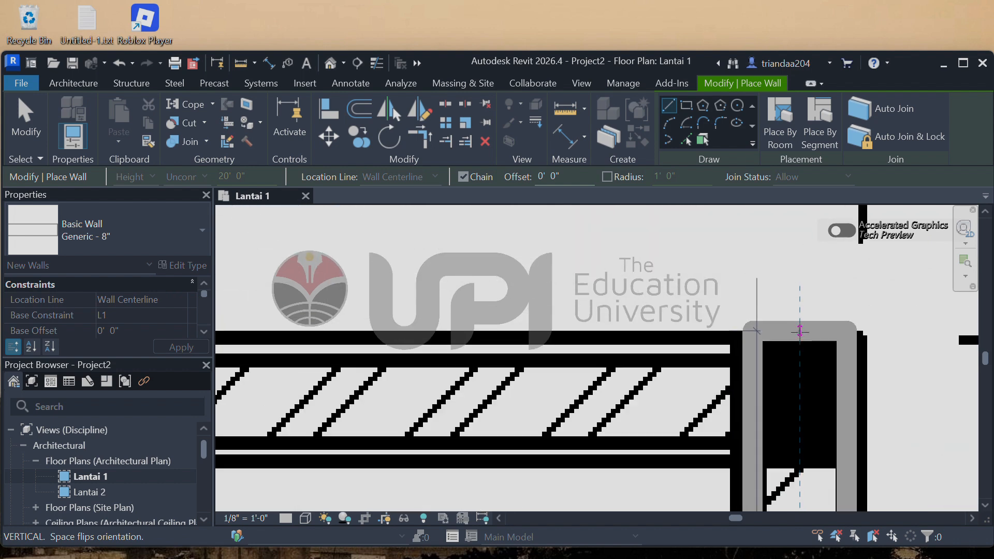
{"action": "scroll", "coordinate": [800, 331], "scroll_direction": "down", "scroll_amount": 8}
{"action": "key", "text": "Escape"}
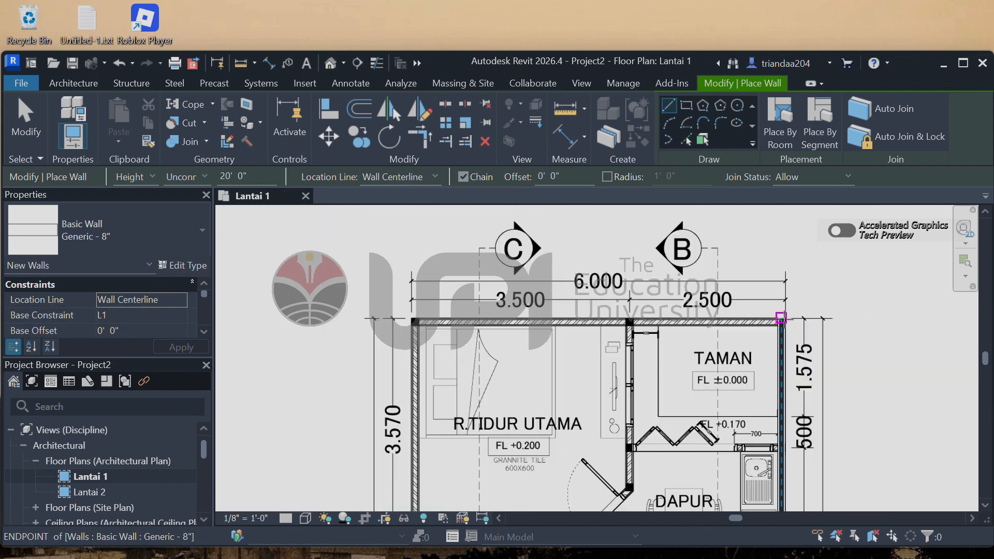
Draw the right exterior wall from R.TAMU's front corner down to the bottom-right corner of the front terrace
{"action": "scroll", "coordinate": [781, 317], "scroll_direction": "down", "scroll_amount": 10}
{"action": "scroll", "coordinate": [802, 416], "scroll_direction": "up", "scroll_amount": 6}
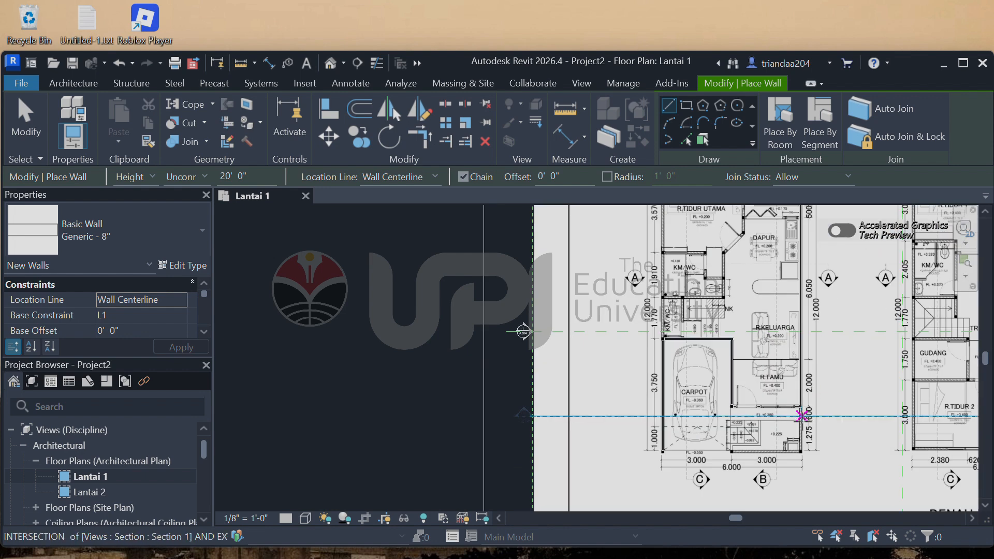
{"action": "scroll", "coordinate": [802, 416], "scroll_direction": "up", "scroll_amount": 2}
{"action": "scroll", "coordinate": [802, 405], "scroll_direction": "up", "scroll_amount": 8}
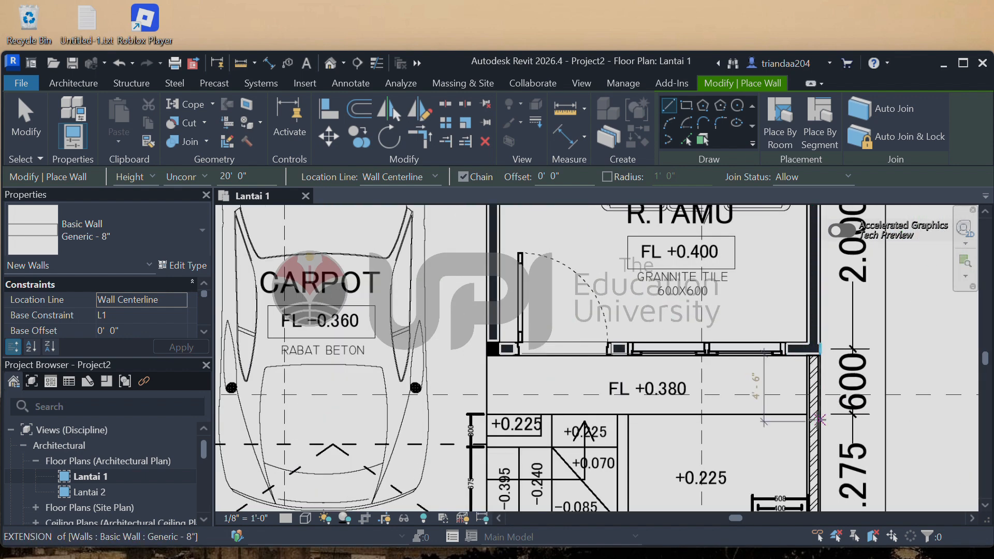
{"action": "left_click", "coordinate": [768, 351]}
{"action": "scroll", "coordinate": [777, 331], "scroll_direction": "down", "scroll_amount": 5}
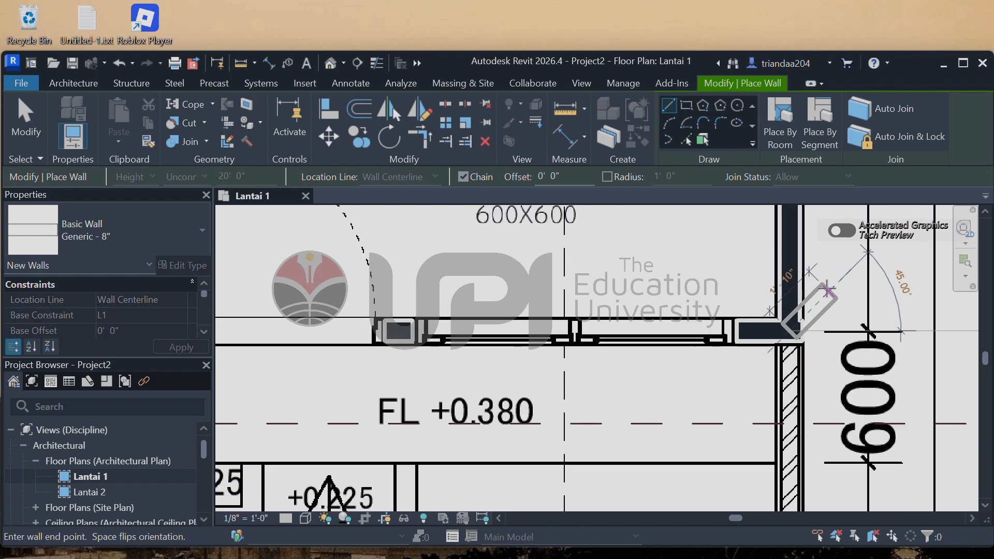
{"action": "scroll", "coordinate": [834, 437], "scroll_direction": "up", "scroll_amount": 6}
{"action": "scroll", "coordinate": [798, 447], "scroll_direction": "up", "scroll_amount": 3}
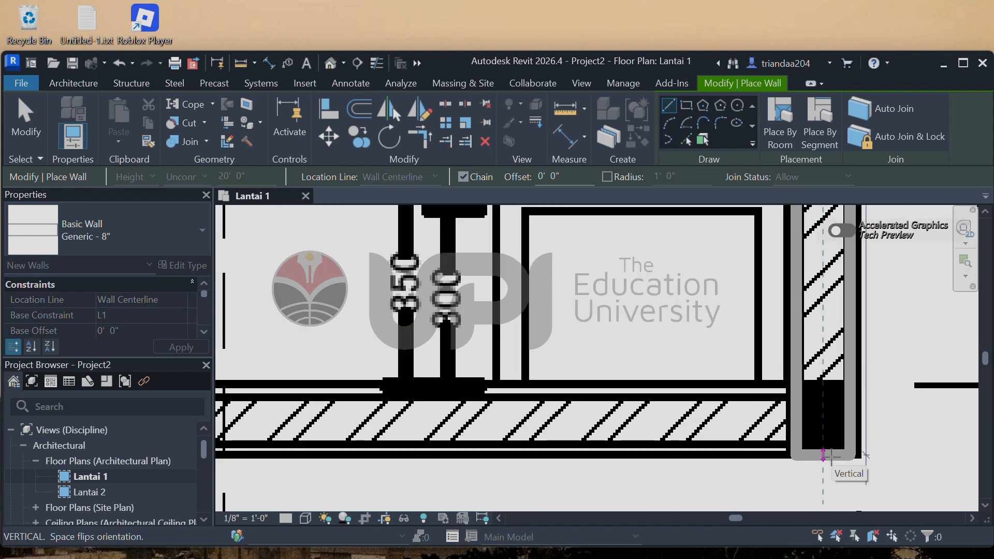
{"action": "left_click", "coordinate": [824, 454]}
{"action": "key", "text": "Escape"}
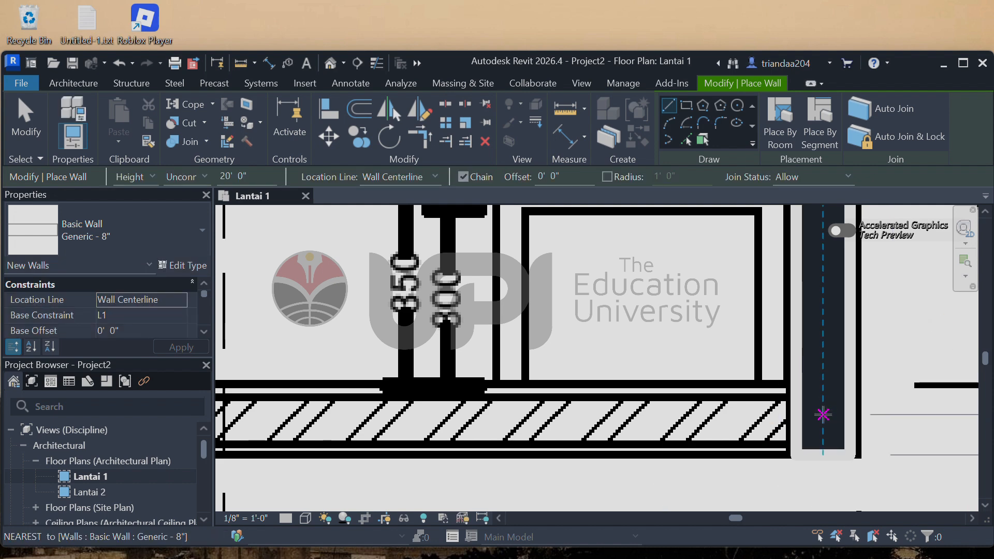
Trace the terrace's hatched front wall from the bottom-right corner to the outer face of the black column beside CARPOT
{"action": "left_click", "coordinate": [824, 422]}
{"action": "scroll", "coordinate": [822, 414], "scroll_direction": "down", "scroll_amount": 3}
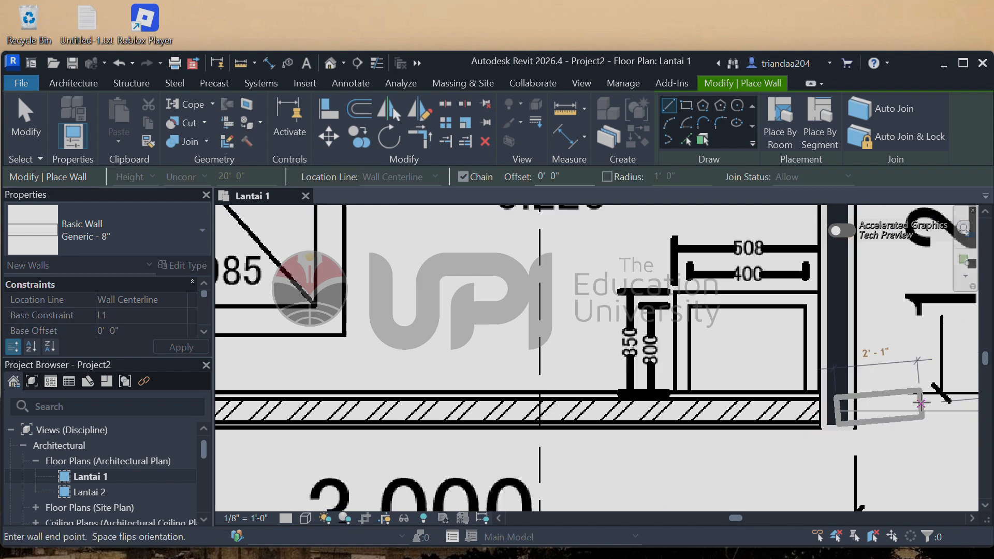
{"action": "scroll", "coordinate": [637, 410], "scroll_direction": "up", "scroll_amount": 2}
{"action": "scroll", "coordinate": [638, 411], "scroll_direction": "down", "scroll_amount": 4}
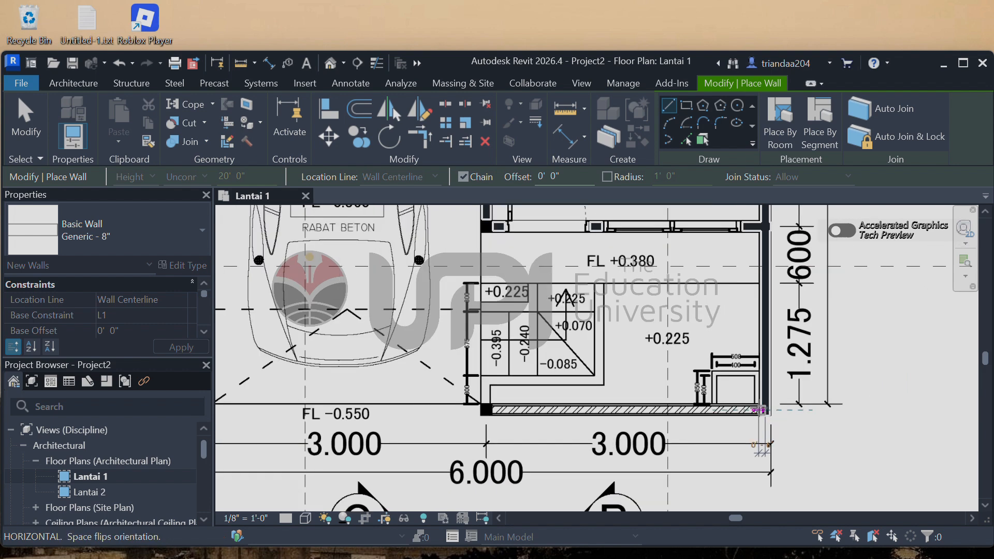
{"action": "scroll", "coordinate": [528, 409], "scroll_direction": "up", "scroll_amount": 5}
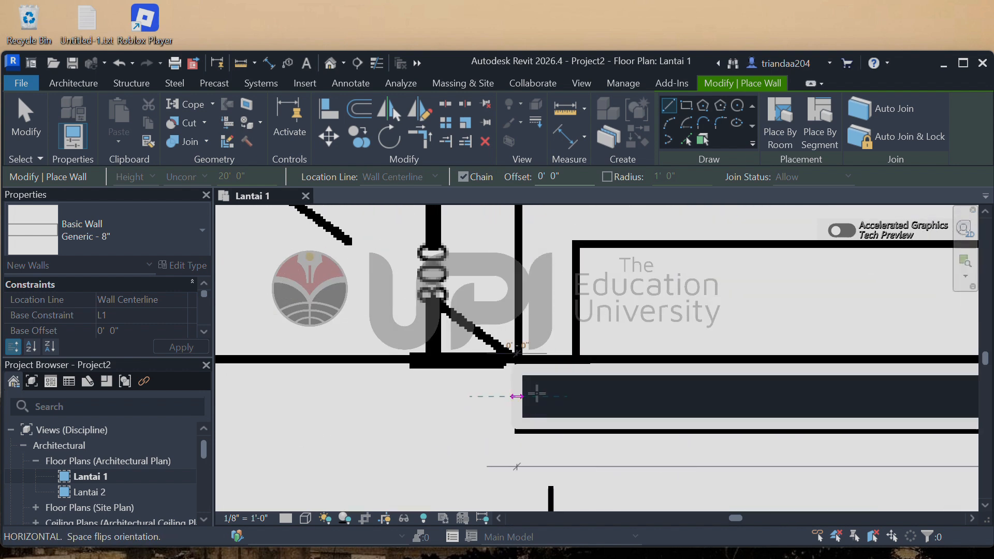
{"action": "key", "text": "Escape"}
{"action": "scroll", "coordinate": [519, 423], "scroll_direction": "down", "scroll_amount": 5}
{"action": "scroll", "coordinate": [520, 423], "scroll_direction": "down", "scroll_amount": 3}
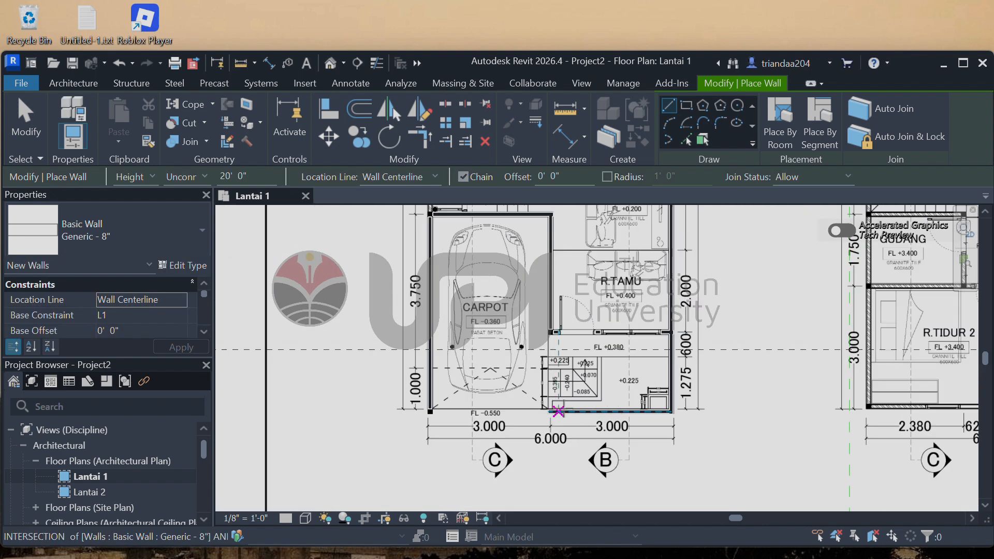
Trace the left exterior wall beside the small KM/WC from CARPOT's upper-left corner to the top of the next black column
{"action": "scroll", "coordinate": [430, 381], "scroll_direction": "down", "scroll_amount": 2}
{"action": "scroll", "coordinate": [471, 291], "scroll_direction": "up", "scroll_amount": 10}
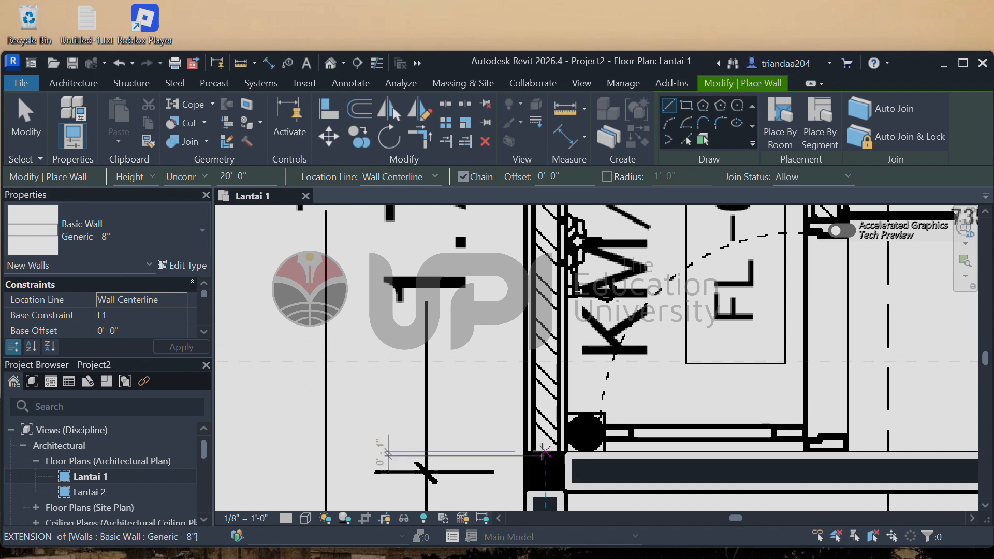
{"action": "left_click", "coordinate": [424, 472]}
{"action": "scroll", "coordinate": [502, 453], "scroll_direction": "down", "scroll_amount": 3}
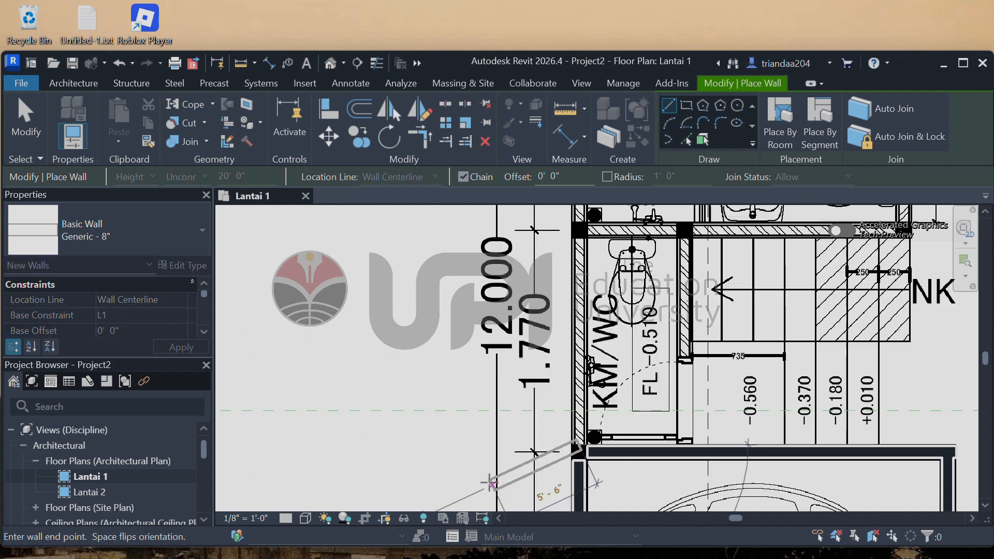
{"action": "scroll", "coordinate": [517, 369], "scroll_direction": "up", "scroll_amount": 8}
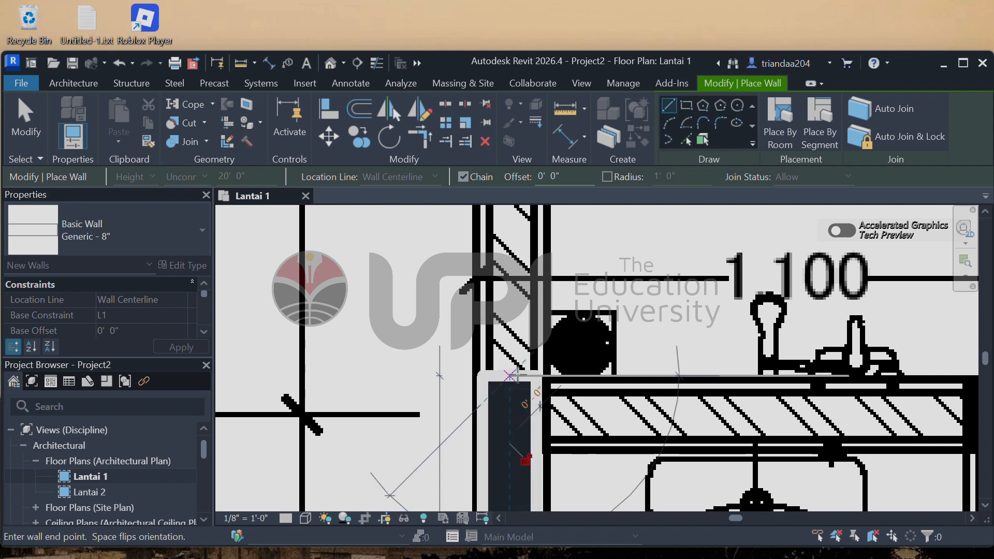
{"action": "key", "text": "Escape"}
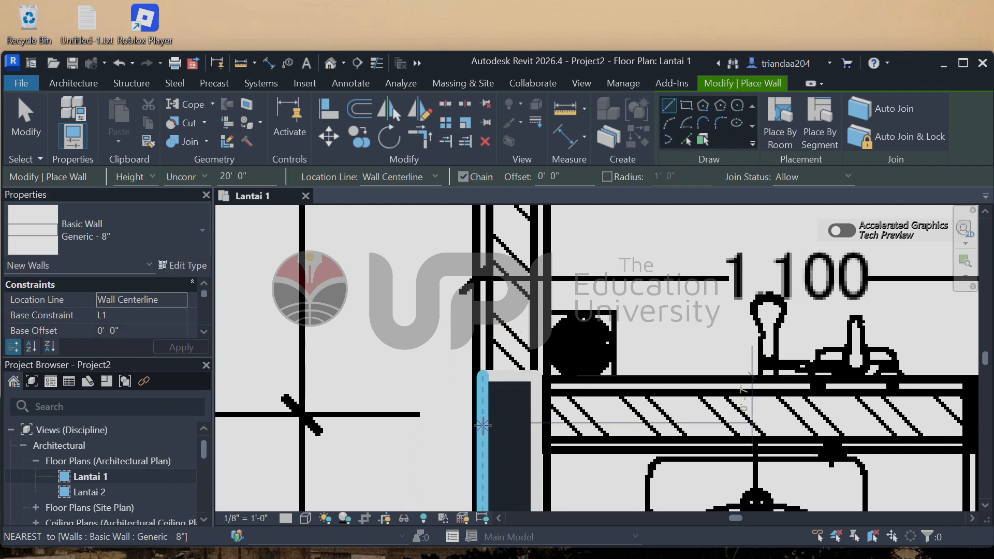
Draw the wall between the two KM/WC rooms from the left exterior wall to the outer face of the black column above the stairs
{"action": "left_click", "coordinate": [508, 415]}
{"action": "scroll", "coordinate": [394, 463], "scroll_direction": "down", "scroll_amount": 5}
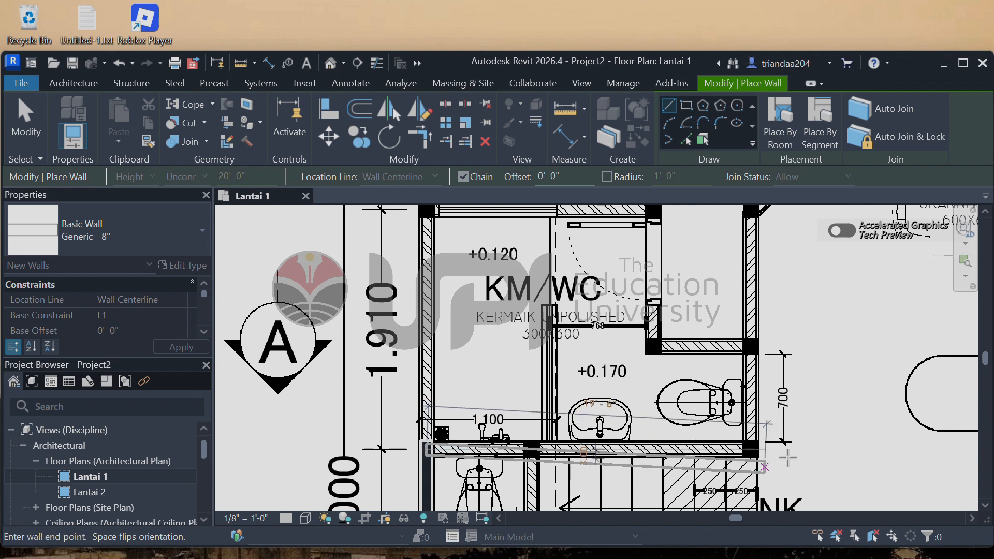
{"action": "scroll", "coordinate": [788, 458], "scroll_direction": "up", "scroll_amount": 6}
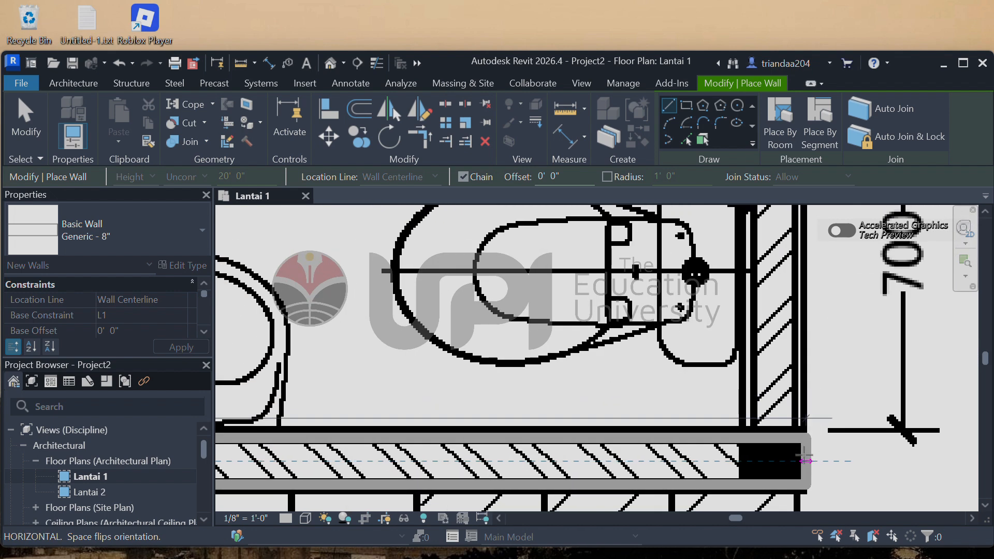
{"action": "left_click", "coordinate": [806, 459]}
{"action": "key", "text": "Escape"}
{"action": "scroll", "coordinate": [721, 415], "scroll_direction": "down", "scroll_amount": 6}
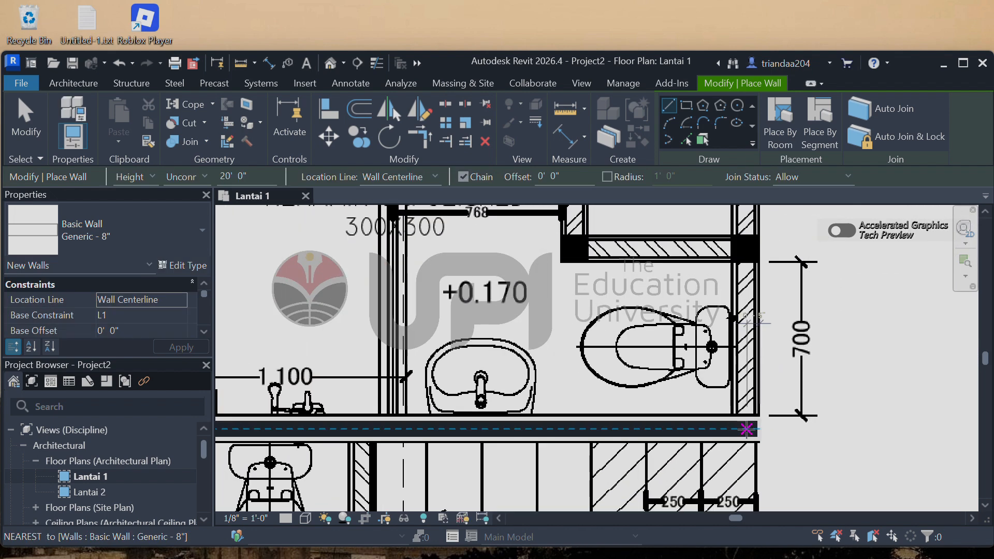
Draw the upper KM/WC's right wall from the column above the stairs up to the black column beside the 660 opening
{"action": "left_click", "coordinate": [747, 429]}
{"action": "scroll", "coordinate": [710, 463], "scroll_direction": "down", "scroll_amount": 5}
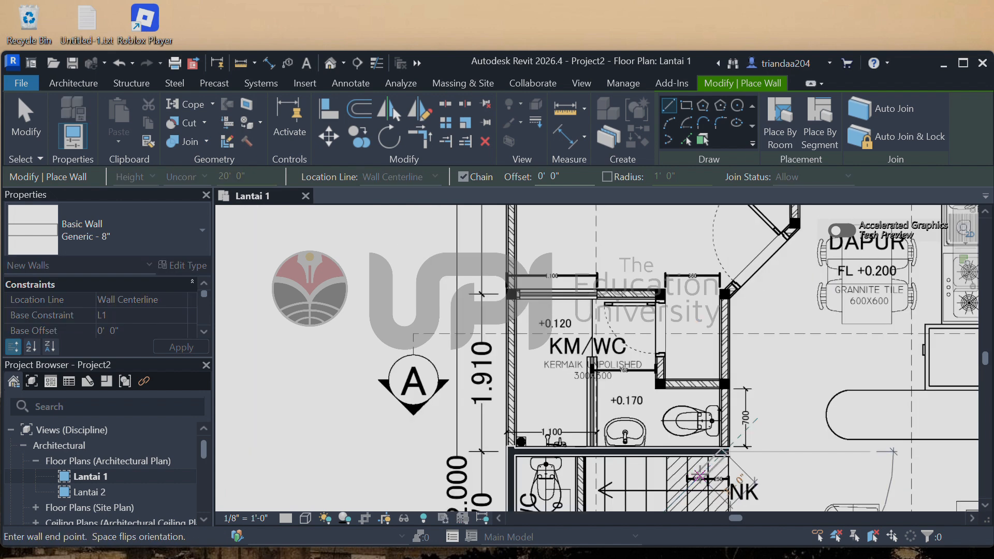
{"action": "scroll", "coordinate": [724, 326], "scroll_direction": "up", "scroll_amount": 5}
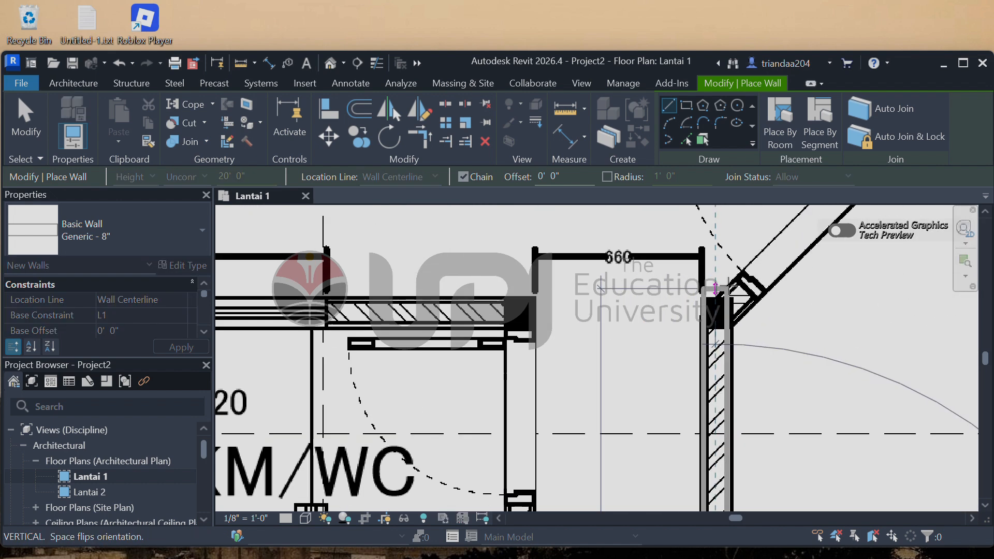
{"action": "left_click", "coordinate": [725, 302]}
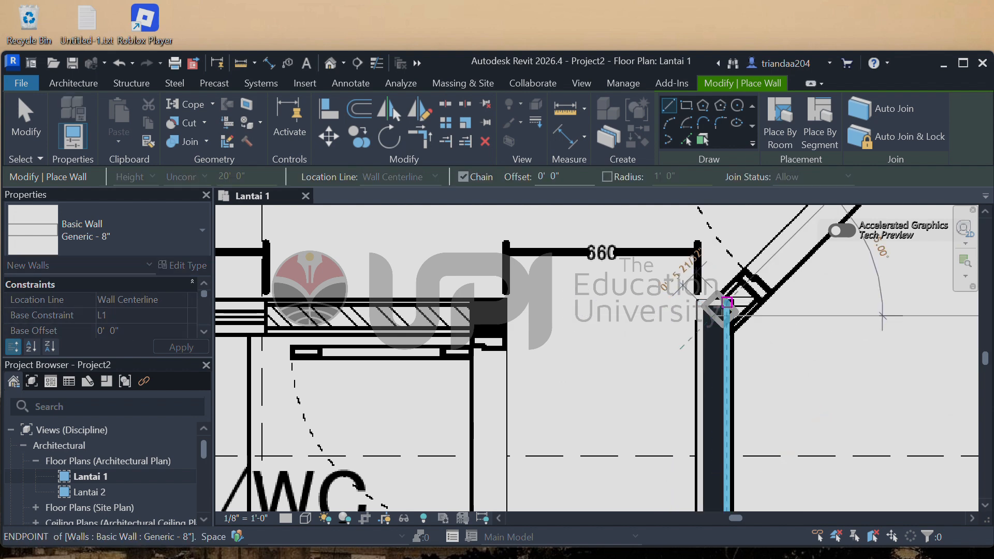
Draw a diagonal wall piece about 1' 2" long from that column to the lower frame of R.TIDUR UTAMA's angled door
{"action": "scroll", "coordinate": [662, 363], "scroll_direction": "down", "scroll_amount": 3}
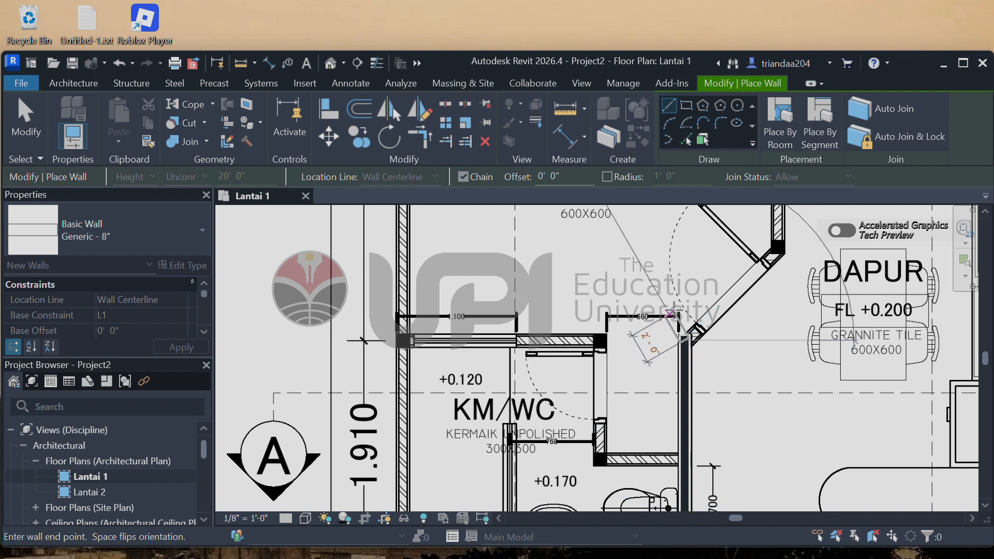
{"action": "scroll", "coordinate": [664, 362], "scroll_direction": "up", "scroll_amount": 4}
{"action": "scroll", "coordinate": [707, 360], "scroll_direction": "up", "scroll_amount": 3}
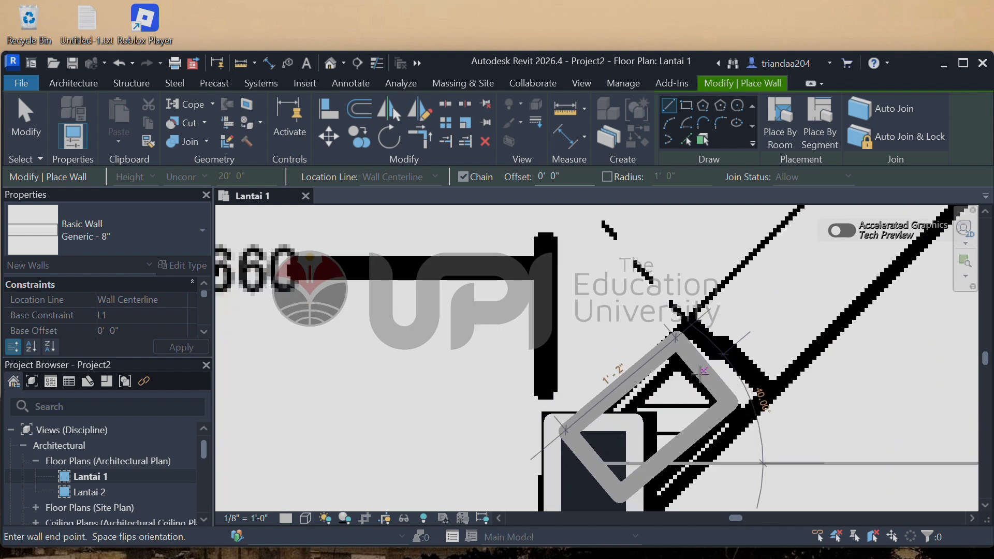
{"action": "scroll", "coordinate": [703, 371], "scroll_direction": "down", "scroll_amount": 5}
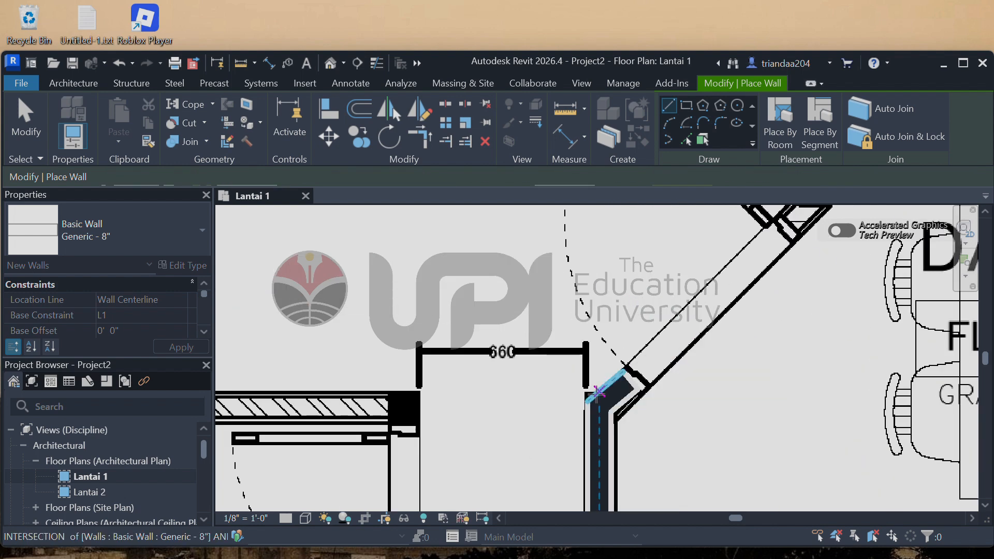
Draw a short diagonal wall piece from the angled door's upper frame into the black column beside DAPUR
{"action": "scroll", "coordinate": [685, 325], "scroll_direction": "up", "scroll_amount": 5}
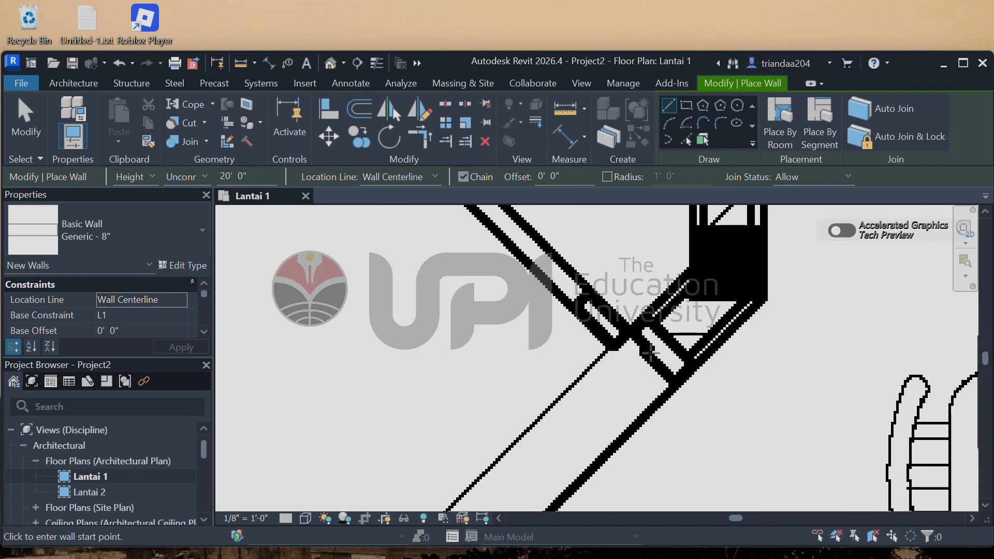
{"action": "scroll", "coordinate": [657, 363], "scroll_direction": "down", "scroll_amount": 3}
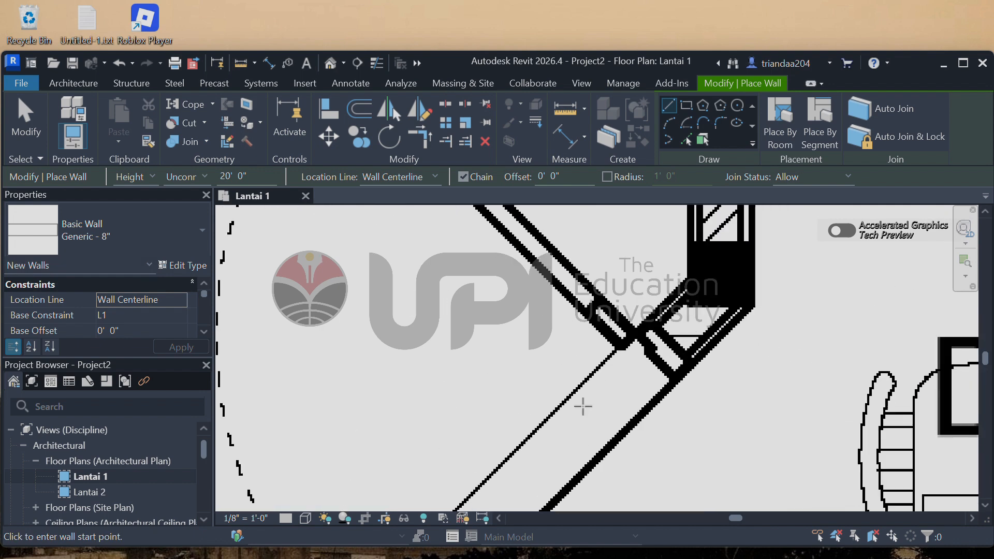
{"action": "left_click", "coordinate": [683, 336]}
{"action": "left_click", "coordinate": [725, 278]}
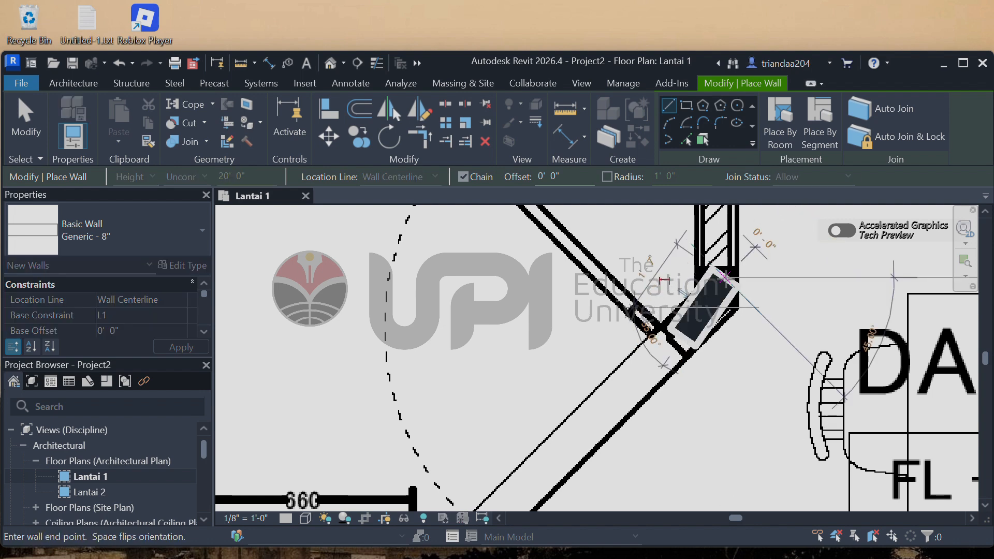
Continue the wall about 6' 11" upward between R.TIDUR UTAMA and DAPUR to the end of the hatched segment below the windows
{"action": "scroll", "coordinate": [705, 311], "scroll_direction": "down", "scroll_amount": 3}
{"action": "scroll", "coordinate": [710, 249], "scroll_direction": "down", "scroll_amount": 1}
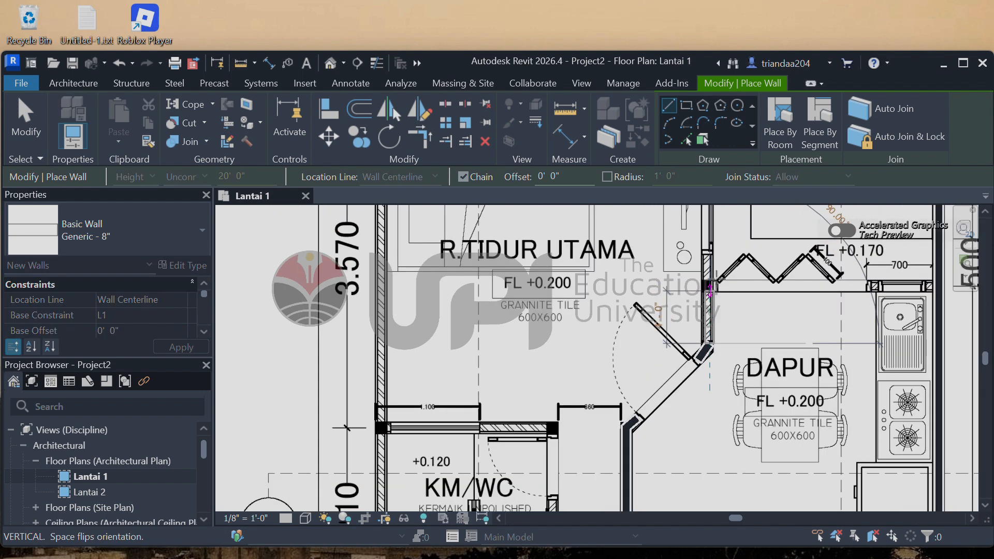
{"action": "scroll", "coordinate": [710, 244], "scroll_direction": "up", "scroll_amount": 1}
{"action": "scroll", "coordinate": [710, 248], "scroll_direction": "up", "scroll_amount": 5}
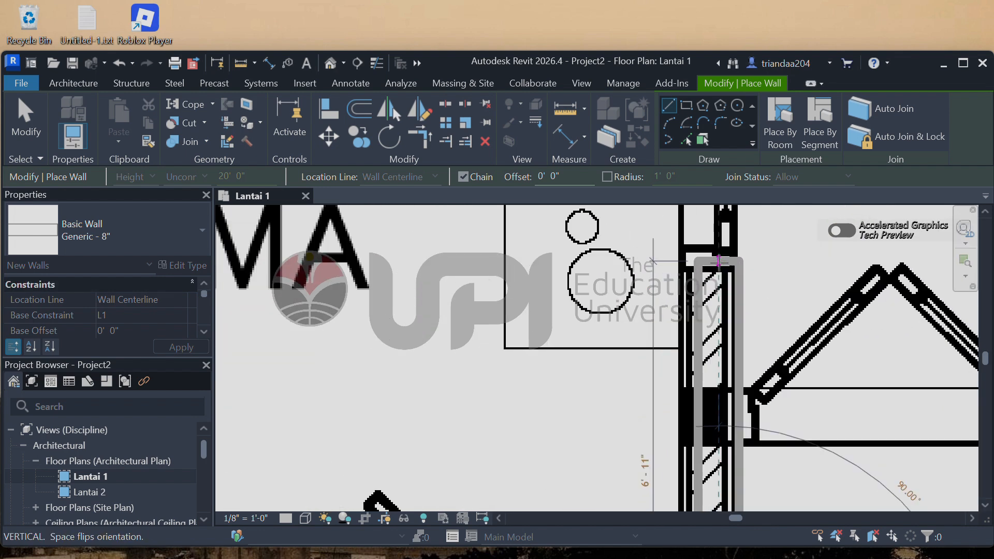
{"action": "scroll", "coordinate": [722, 263], "scroll_direction": "down", "scroll_amount": 2}
{"action": "scroll", "coordinate": [721, 266], "scroll_direction": "up", "scroll_amount": 4}
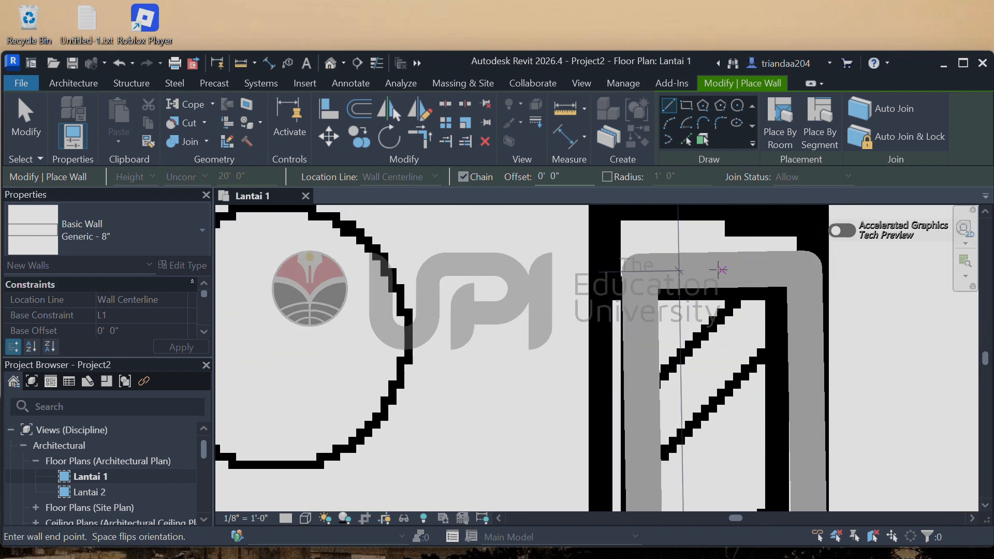
{"action": "scroll", "coordinate": [722, 273], "scroll_direction": "down", "scroll_amount": 4}
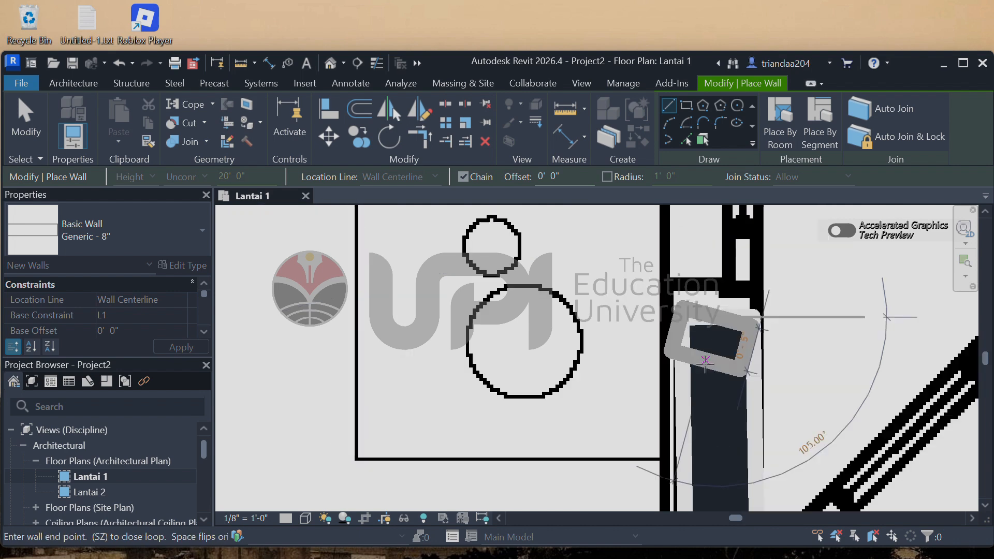
Extend the wall between R.TIDUR UTAMA and TAMAN about 13' 0" up to the outer face of the top exterior wall
{"action": "scroll", "coordinate": [713, 400], "scroll_direction": "down", "scroll_amount": 3}
{"action": "scroll", "coordinate": [677, 273], "scroll_direction": "up", "scroll_amount": 5}
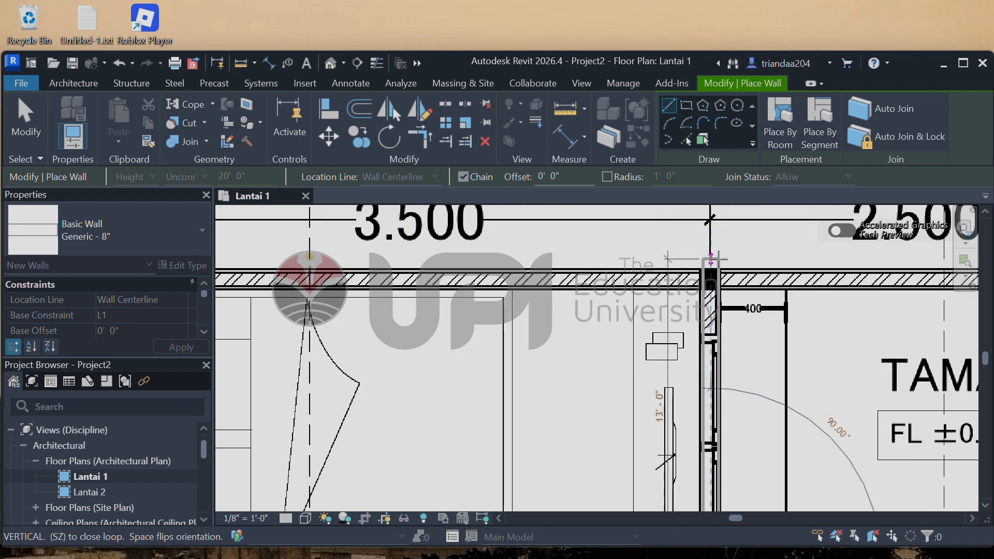
{"action": "scroll", "coordinate": [676, 274], "scroll_direction": "up", "scroll_amount": 3}
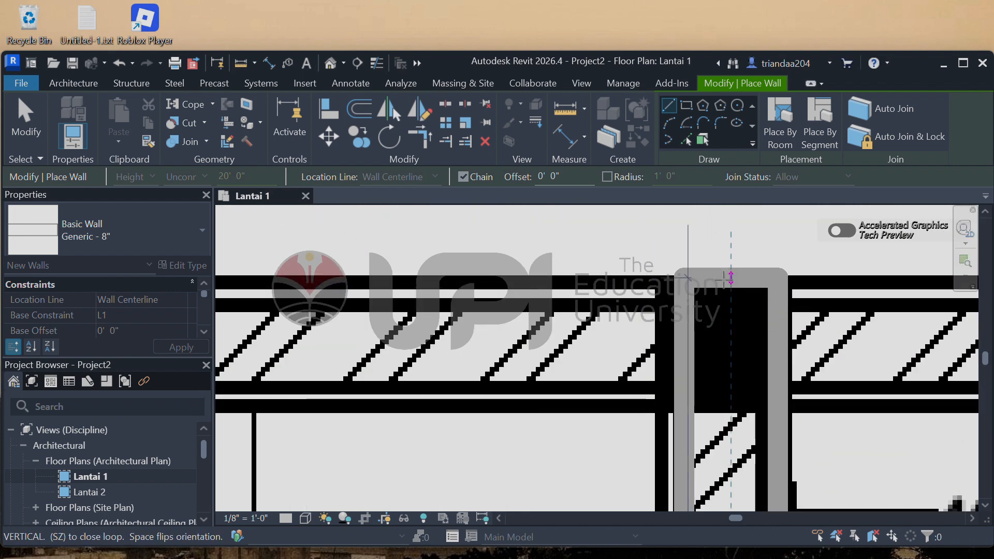
{"action": "left_click", "coordinate": [730, 284]}
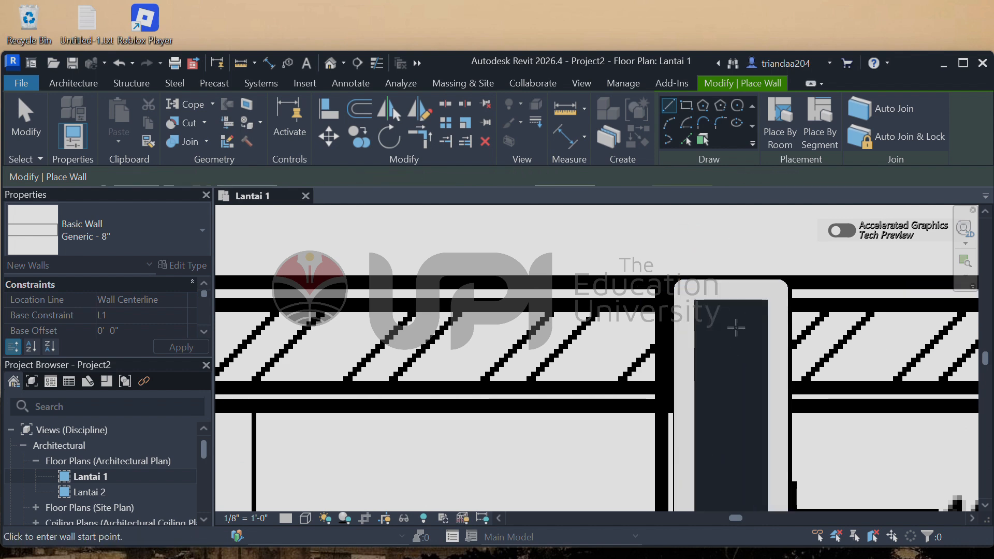
Draw TAMAN's top exterior wall from the R.TIDUR UTAMA partition to the right exterior wall
{"action": "left_click", "coordinate": [731, 346]}
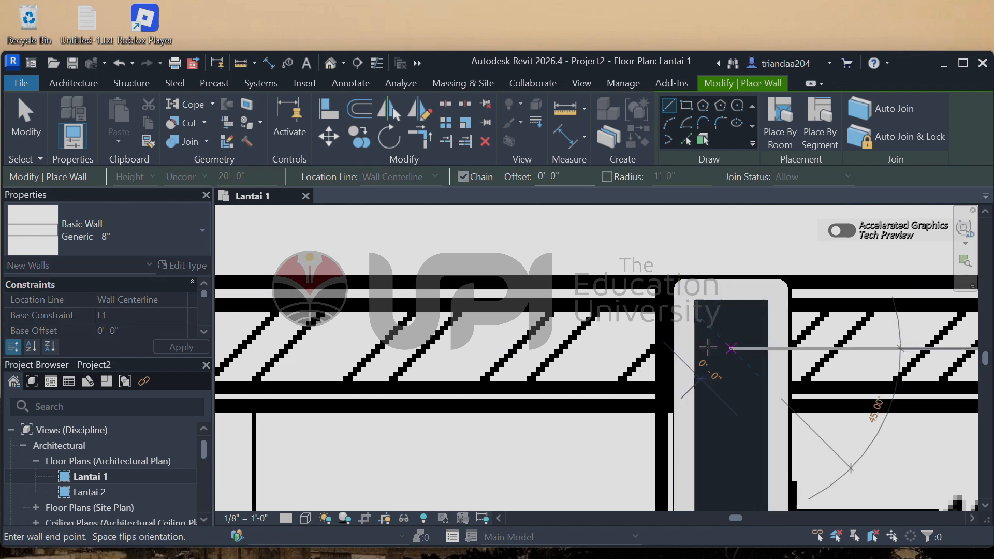
{"action": "scroll", "coordinate": [783, 336], "scroll_direction": "down", "scroll_amount": 5}
{"action": "scroll", "coordinate": [783, 334], "scroll_direction": "up", "scroll_amount": 8}
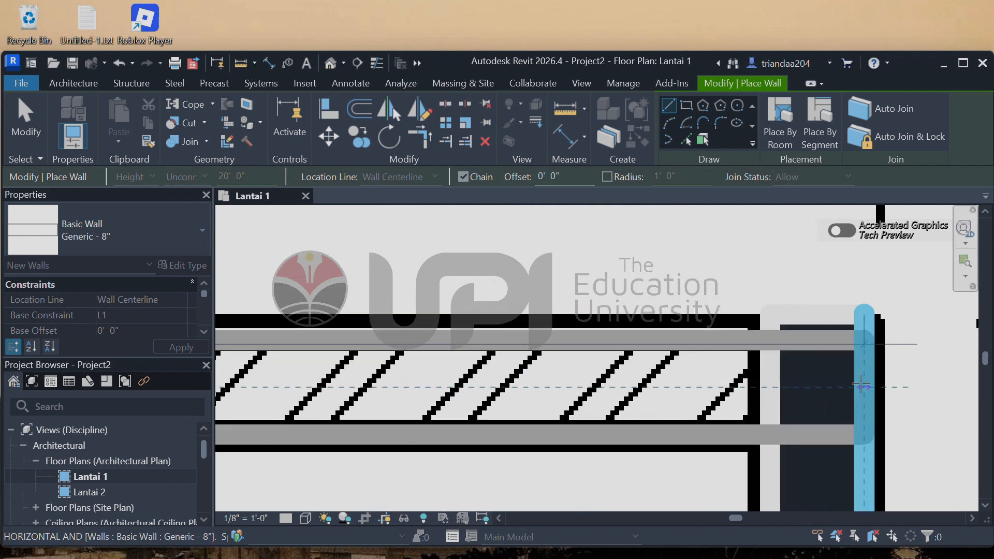
{"action": "left_click", "coordinate": [865, 382]}
{"action": "key", "text": "Escape"}
{"action": "scroll", "coordinate": [933, 378], "scroll_direction": "down", "scroll_amount": 5}
{"action": "scroll", "coordinate": [967, 379], "scroll_direction": "down", "scroll_amount": 3}
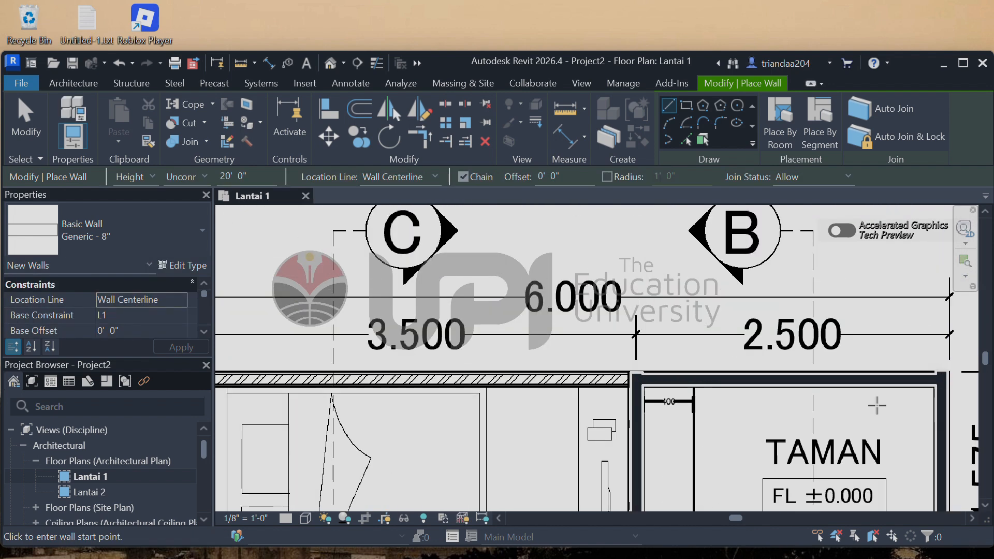
Draw R.TIDUR UTAMA's top exterior wall from the TAMAN partition to the outer face of the black column at the house's top-left corner
{"action": "scroll", "coordinate": [639, 262], "scroll_direction": "up", "scroll_amount": 6}
{"action": "scroll", "coordinate": [621, 394], "scroll_direction": "up", "scroll_amount": 3}
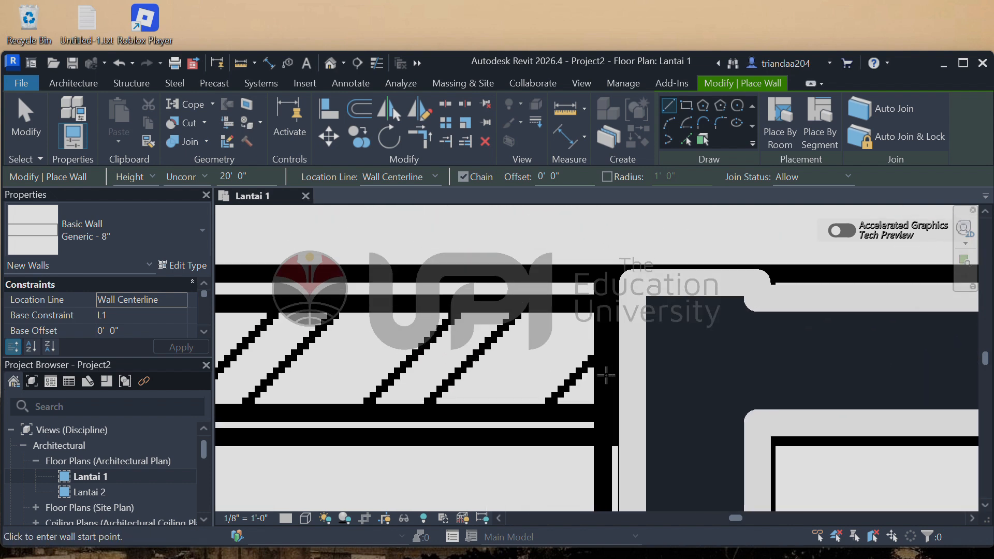
{"action": "left_click", "coordinate": [633, 355]}
{"action": "scroll", "coordinate": [642, 345], "scroll_direction": "down", "scroll_amount": 4}
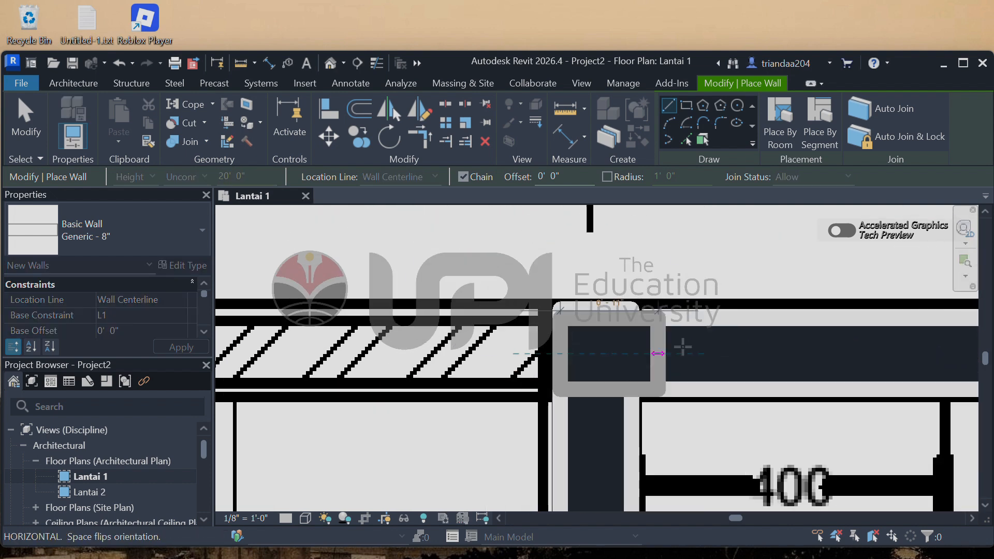
{"action": "scroll", "coordinate": [801, 339], "scroll_direction": "down", "scroll_amount": 2}
{"action": "scroll", "coordinate": [510, 334], "scroll_direction": "up", "scroll_amount": 5}
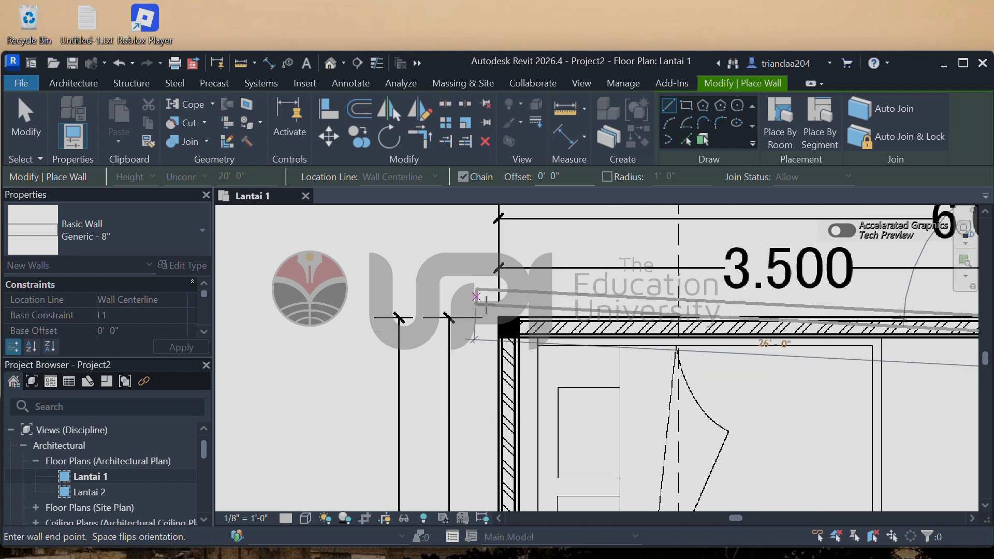
{"action": "scroll", "coordinate": [510, 334], "scroll_direction": "up", "scroll_amount": 1}
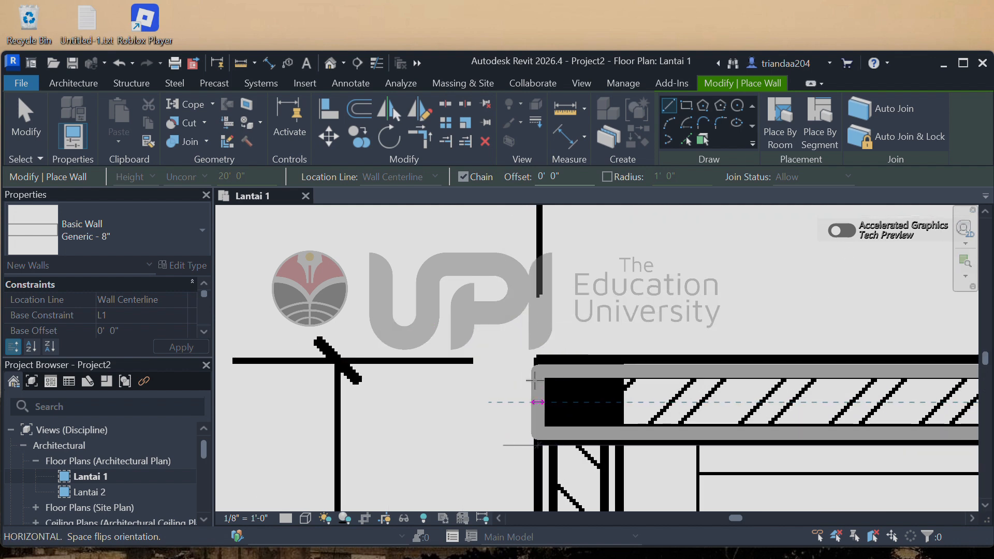
{"action": "left_click", "coordinate": [538, 384]}
{"action": "key", "text": "Escape"}
Draw the left exterior wall from the top-left corner down past R.TIDUR UTAMA and KM/WC to the existing wall at KM/WC's lower edge
{"action": "scroll", "coordinate": [595, 317], "scroll_direction": "down", "scroll_amount": 2}
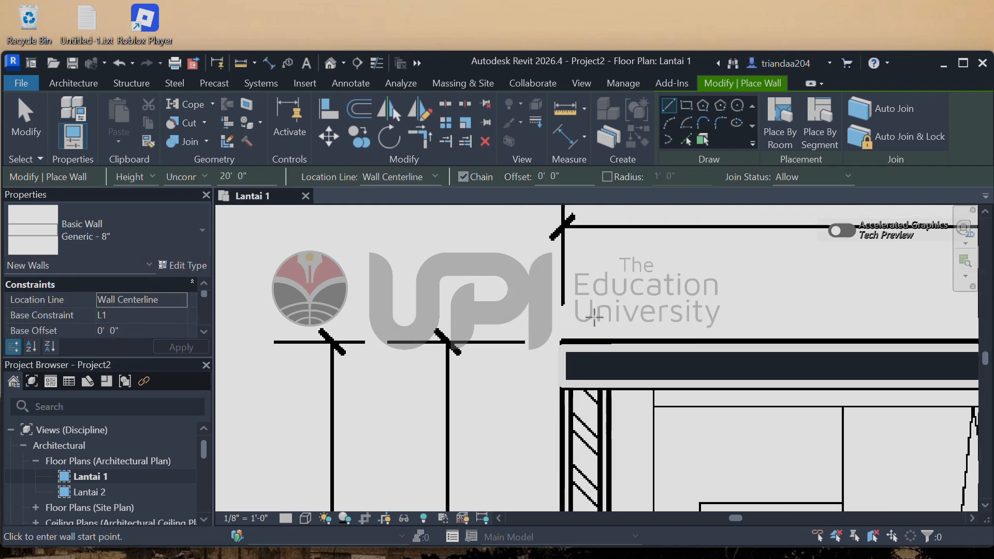
{"action": "left_click", "coordinate": [583, 366]}
{"action": "scroll", "coordinate": [621, 238], "scroll_direction": "down", "scroll_amount": 4}
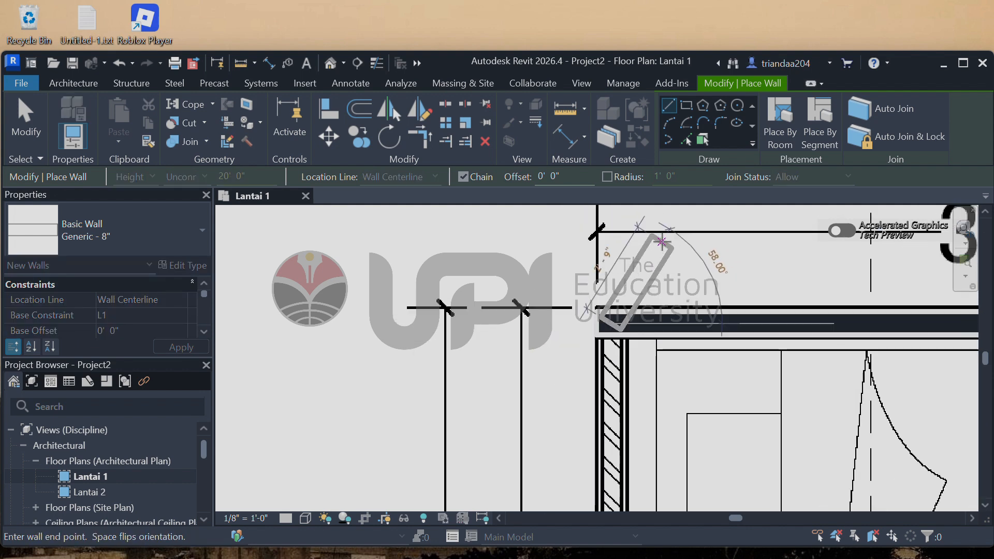
{"action": "scroll", "coordinate": [650, 252], "scroll_direction": "down", "scroll_amount": 4}
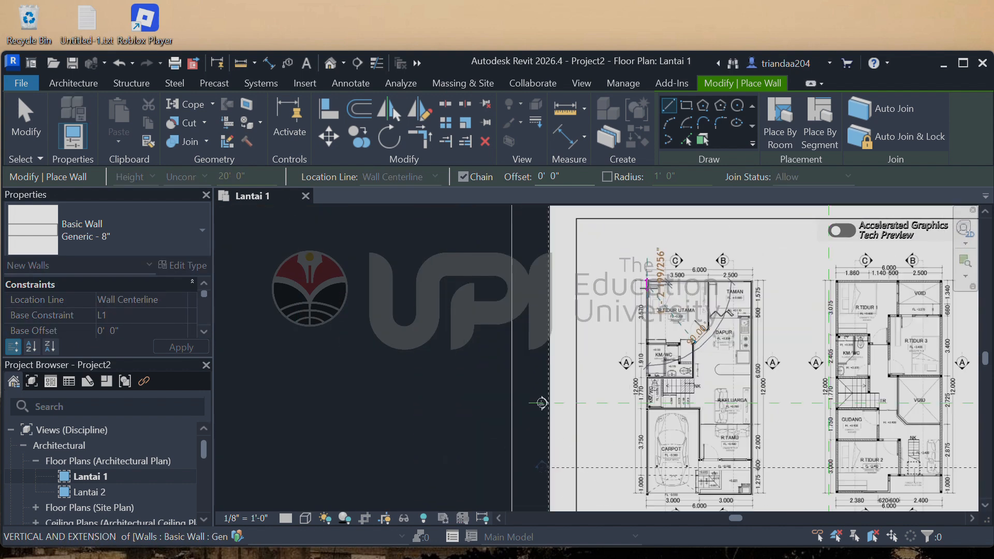
{"action": "scroll", "coordinate": [653, 370], "scroll_direction": "up", "scroll_amount": 2}
{"action": "scroll", "coordinate": [655, 403], "scroll_direction": "up", "scroll_amount": 5}
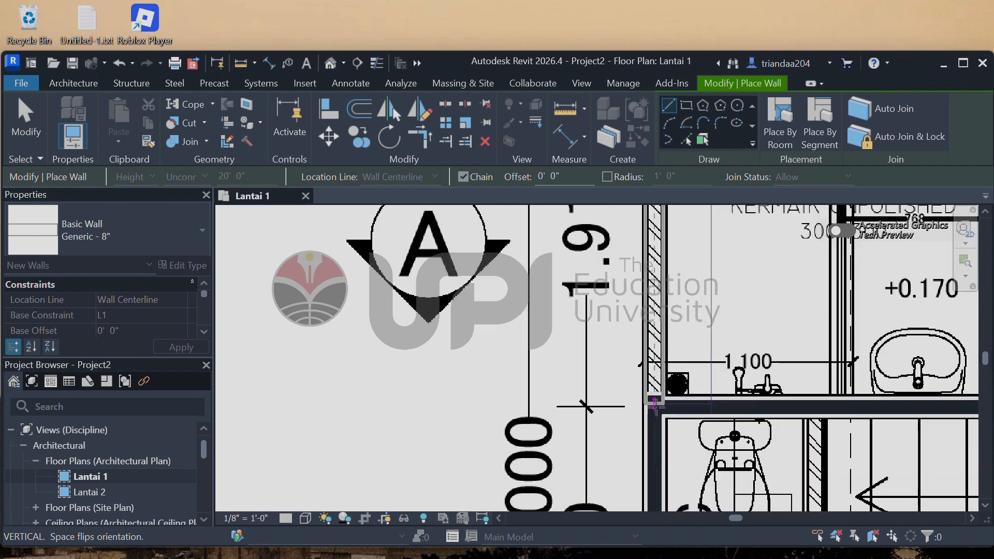
{"action": "left_click", "coordinate": [654, 403]}
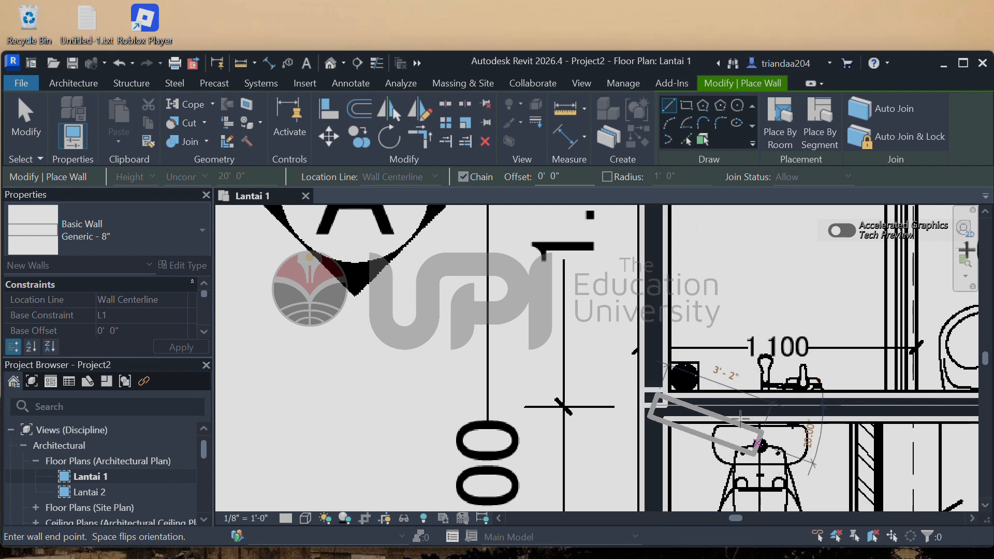
{"action": "scroll", "coordinate": [596, 466], "scroll_direction": "down", "scroll_amount": 6}
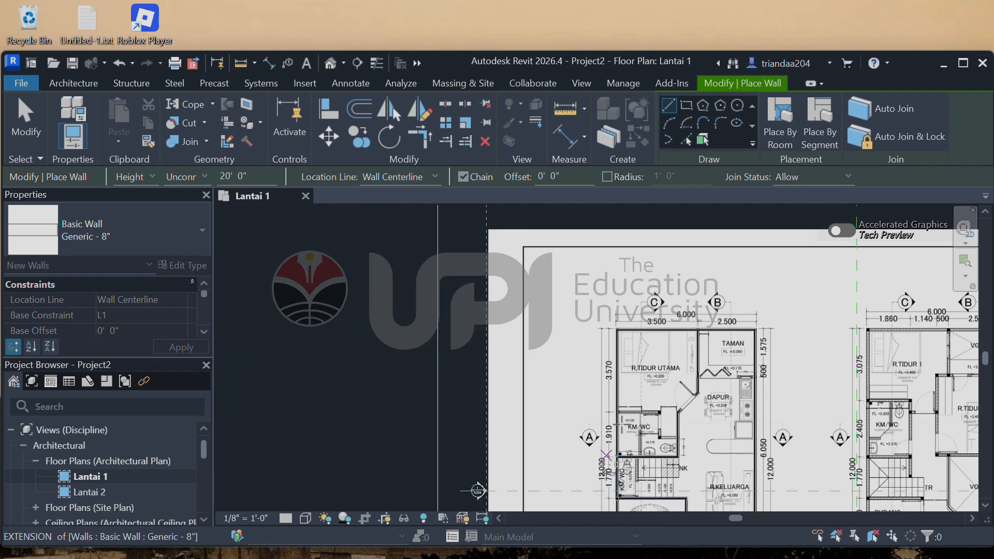
{"action": "key", "text": "Escape"}
Draw the wall between R.TIDUR UTAMA and KM/WC, about 13' 3" from the left exterior wall to the far face of the black column
{"action": "scroll", "coordinate": [601, 422], "scroll_direction": "up", "scroll_amount": 8}
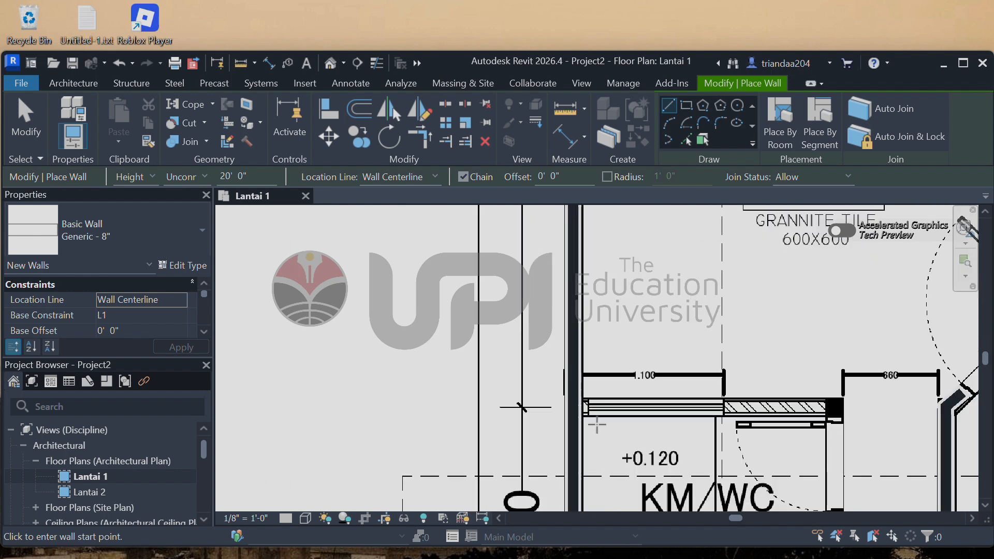
{"action": "scroll", "coordinate": [596, 424], "scroll_direction": "up", "scroll_amount": 4}
{"action": "left_click", "coordinate": [559, 407]}
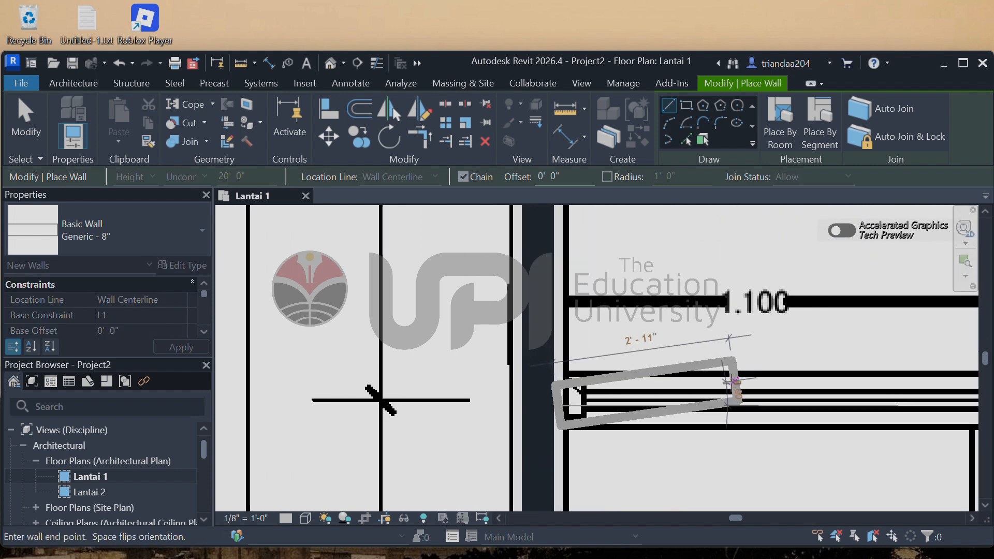
{"action": "scroll", "coordinate": [694, 402], "scroll_direction": "down", "scroll_amount": 3}
{"action": "scroll", "coordinate": [823, 393], "scroll_direction": "down", "scroll_amount": 3}
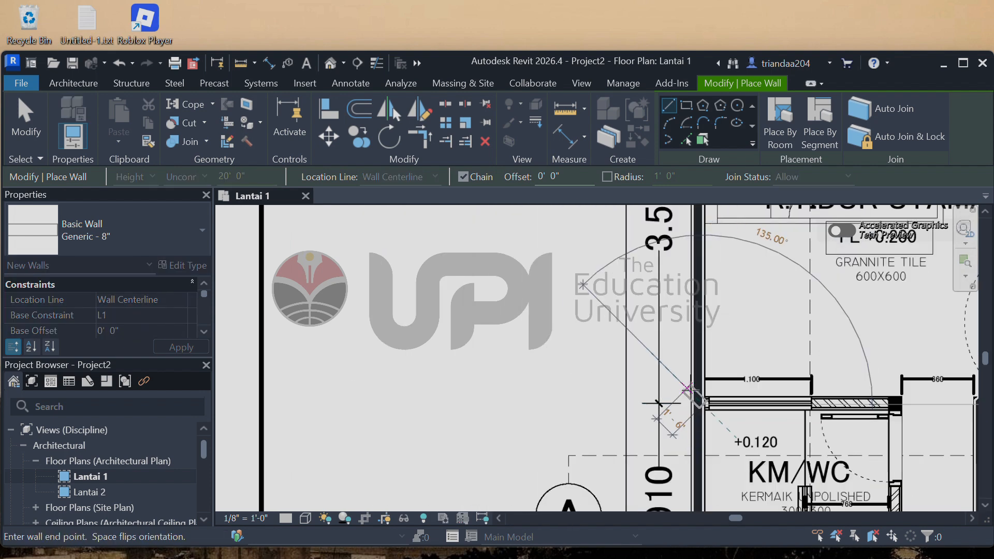
{"action": "scroll", "coordinate": [914, 375], "scroll_direction": "up", "scroll_amount": 6}
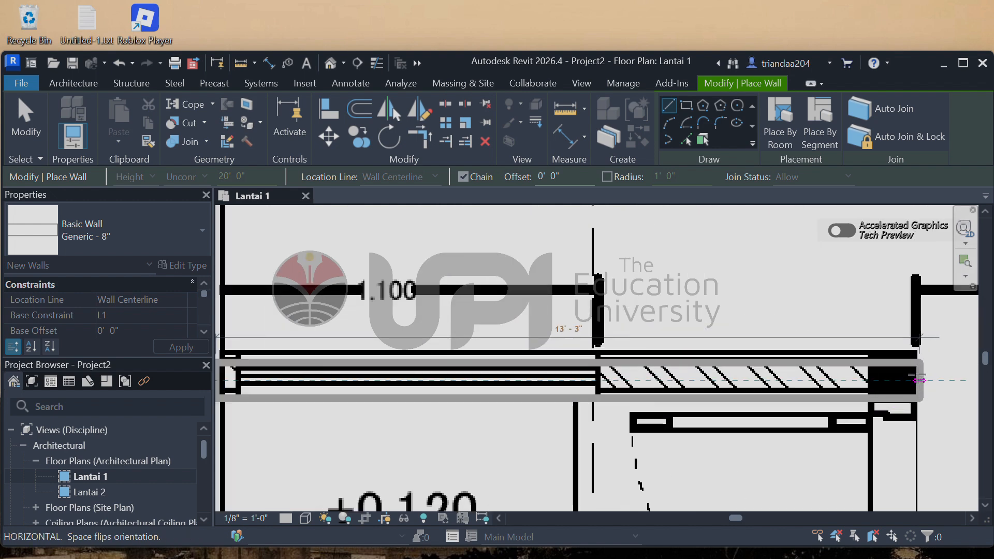
{"action": "left_click", "coordinate": [915, 380]}
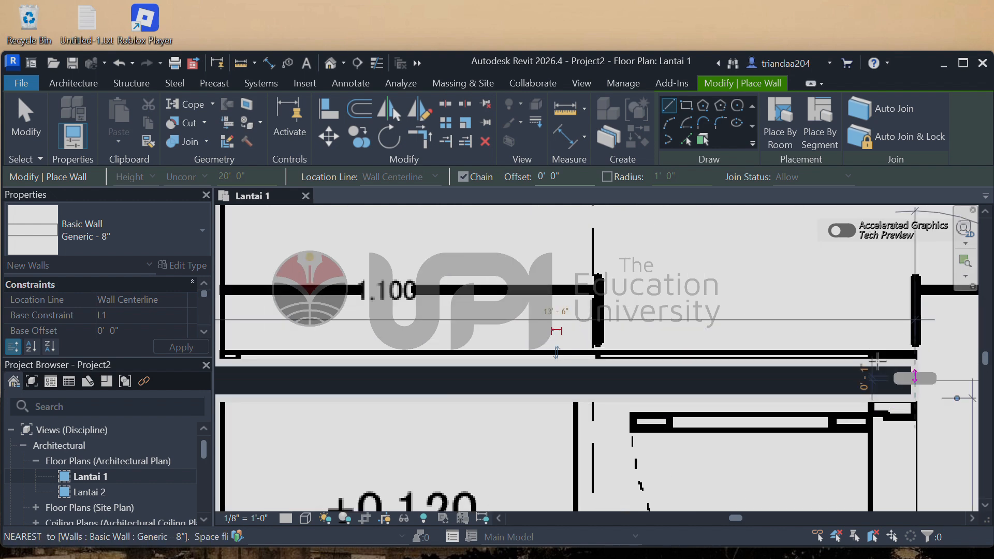
{"action": "key", "text": "Escape"}
Draw the partition inside KM/WC from its bottom wall up to the end of the double lines beside the washbasin
{"action": "scroll", "coordinate": [849, 310], "scroll_direction": "down", "scroll_amount": 6}
{"action": "scroll", "coordinate": [554, 334], "scroll_direction": "down", "scroll_amount": 2}
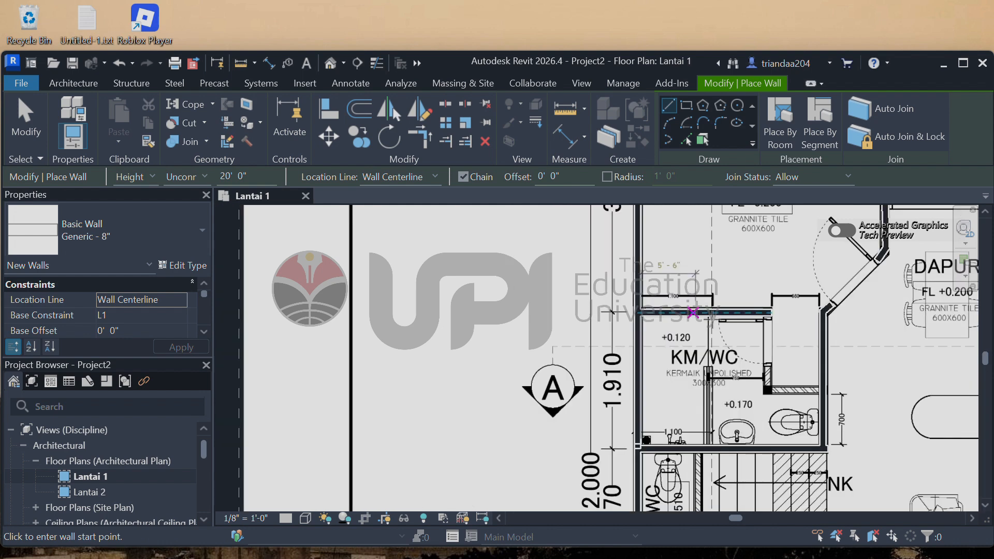
{"action": "scroll", "coordinate": [697, 434], "scroll_direction": "up", "scroll_amount": 8}
{"action": "scroll", "coordinate": [697, 434], "scroll_direction": "up", "scroll_amount": 4}
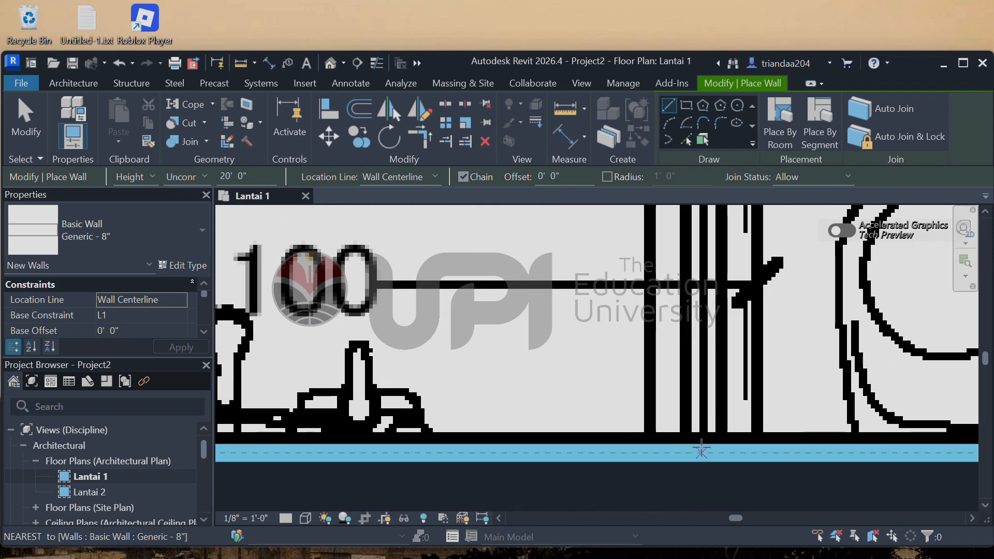
{"action": "scroll", "coordinate": [706, 451], "scroll_direction": "down", "scroll_amount": 6}
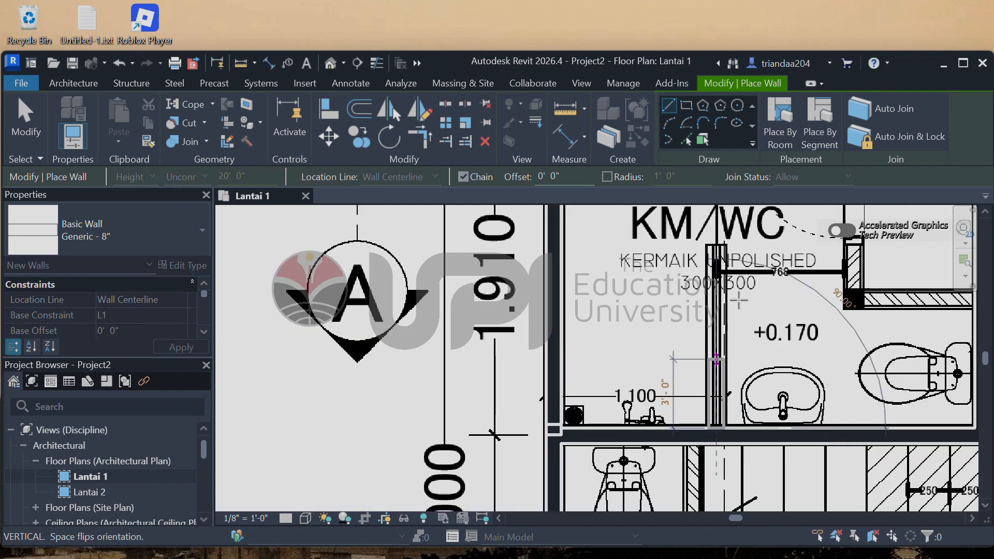
{"action": "scroll", "coordinate": [716, 255], "scroll_direction": "up", "scroll_amount": 5}
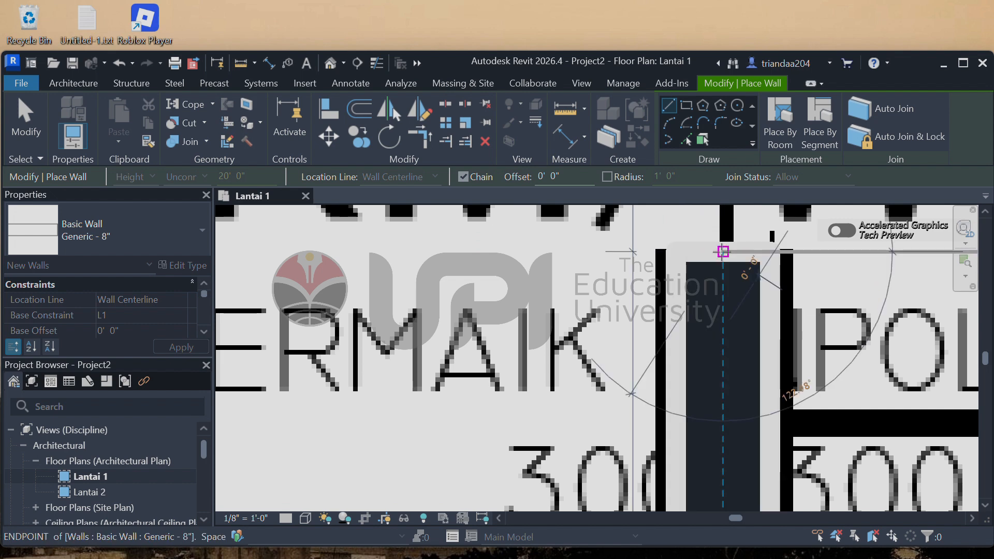
{"action": "scroll", "coordinate": [724, 252], "scroll_direction": "down", "scroll_amount": 5}
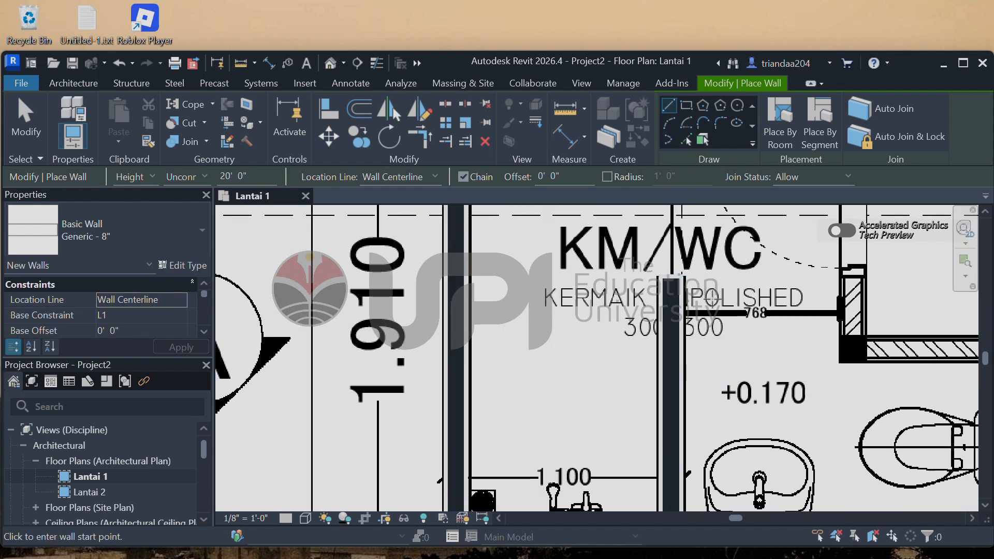
Draw KM/WC's door-side wall from the end of its top wall down to the lower face of the black column above the toilet
{"action": "scroll", "coordinate": [712, 299], "scroll_direction": "down", "scroll_amount": 3}
{"action": "scroll", "coordinate": [682, 267], "scroll_direction": "up", "scroll_amount": 6}
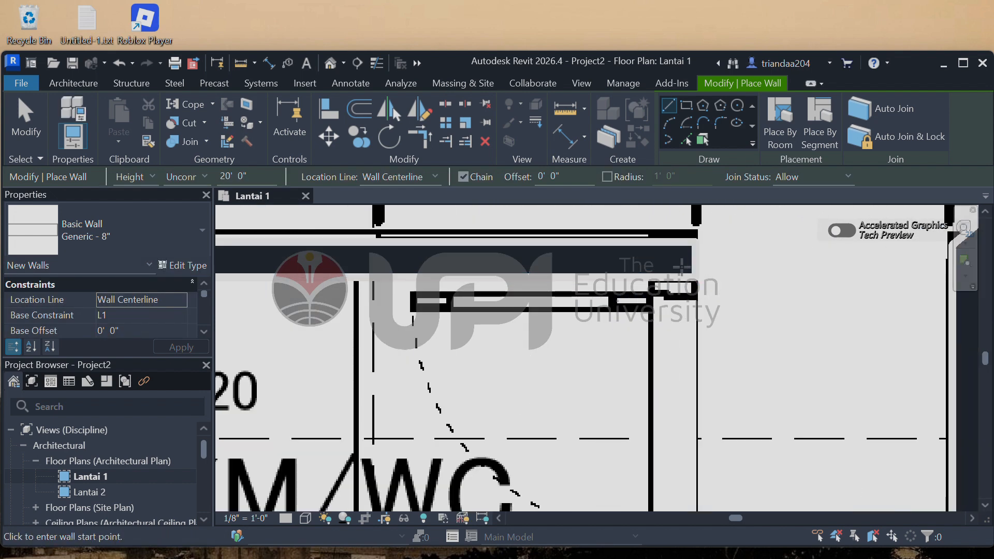
{"action": "left_click", "coordinate": [681, 267]}
{"action": "scroll", "coordinate": [673, 280], "scroll_direction": "down", "scroll_amount": 3}
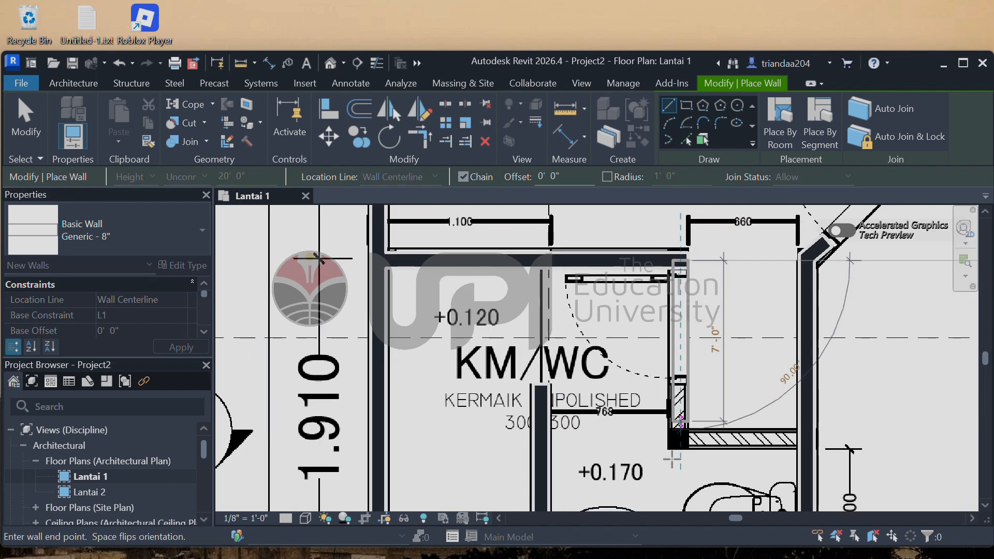
{"action": "scroll", "coordinate": [680, 459], "scroll_direction": "up", "scroll_amount": 3}
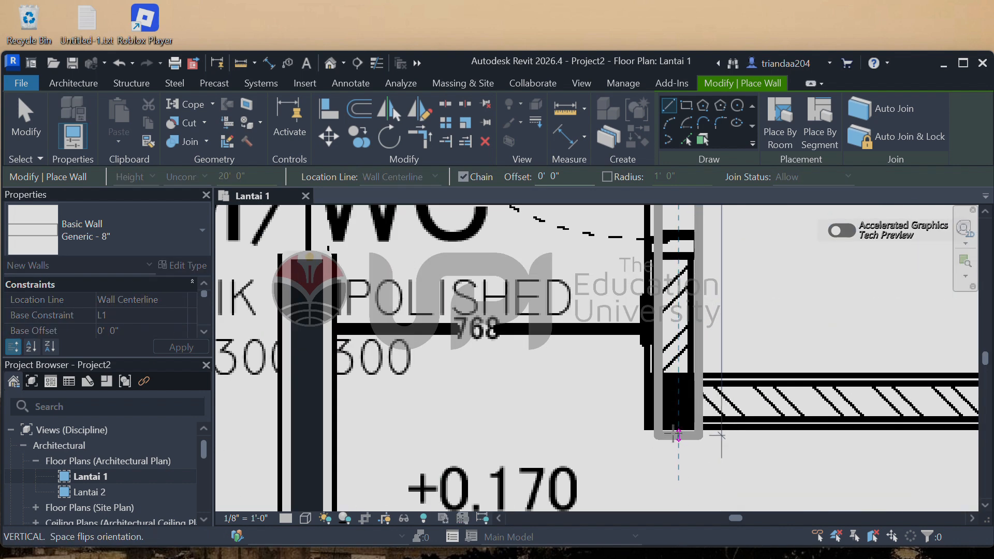
{"action": "left_click", "coordinate": [679, 430]}
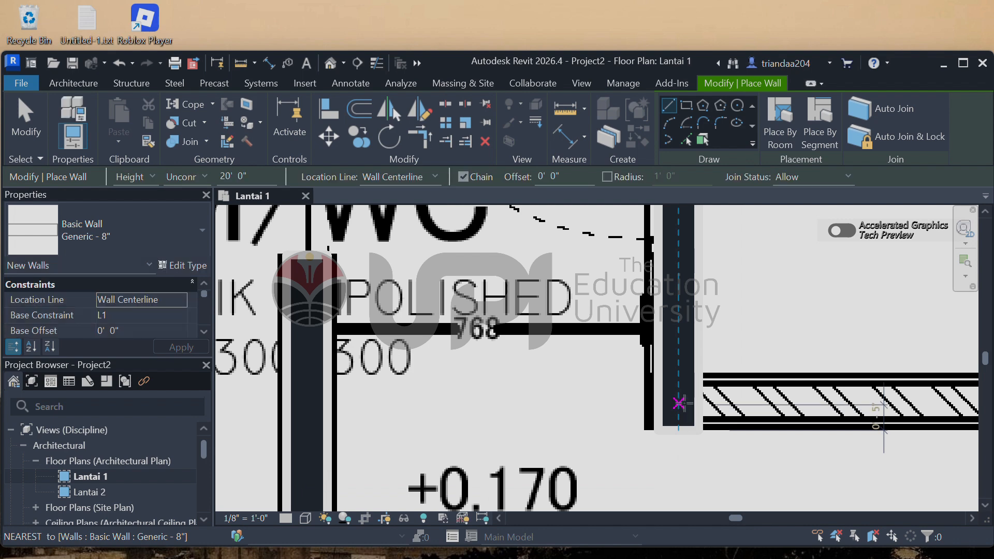
Draw a wall about 5' 6" long from the black column above the KM/WC toilet to the vertical wall on its right
{"action": "scroll", "coordinate": [682, 401], "scroll_direction": "down", "scroll_amount": 2}
{"action": "scroll", "coordinate": [808, 404], "scroll_direction": "up", "scroll_amount": 2}
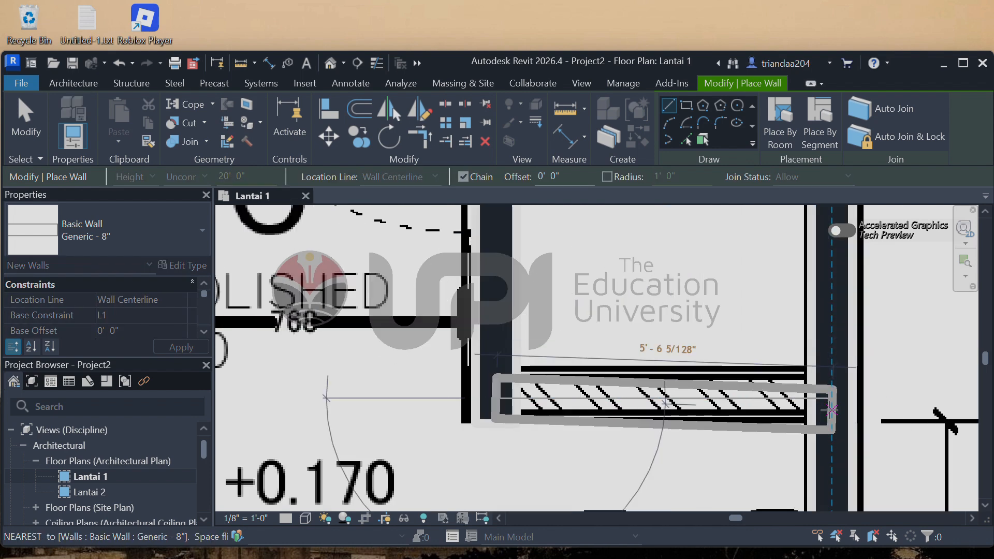
{"action": "left_click", "coordinate": [832, 398]}
{"action": "key", "text": "Escape"}
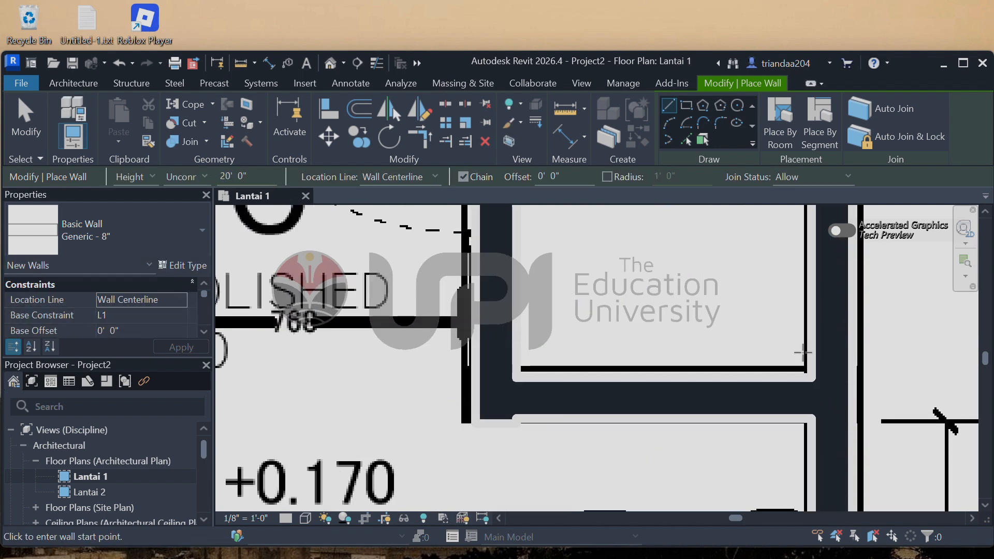
Draw a short wall piece from the lower end of the CARPOT and R.TAMU partition into the black corner column
{"action": "scroll", "coordinate": [748, 388], "scroll_direction": "down", "scroll_amount": 7}
{"action": "scroll", "coordinate": [698, 380], "scroll_direction": "down", "scroll_amount": 4}
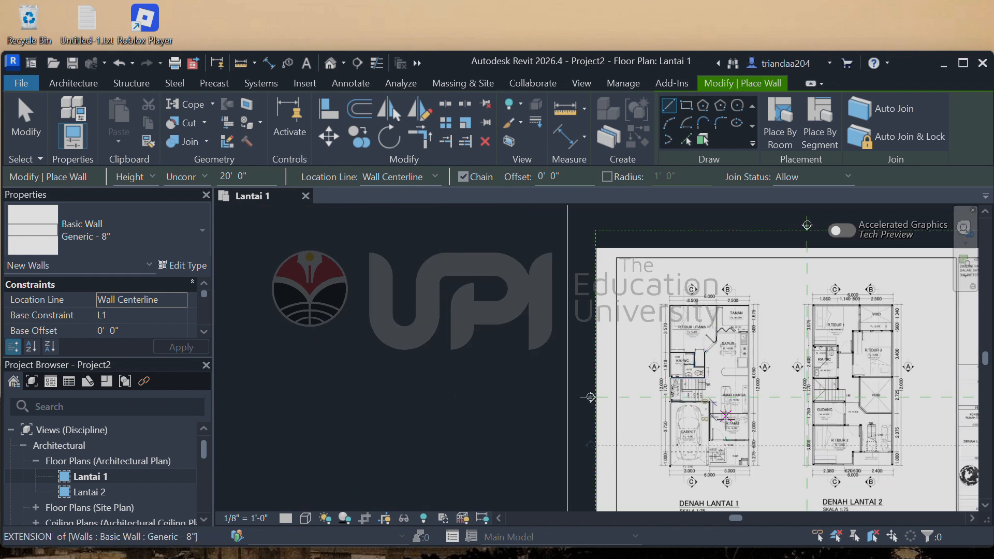
{"action": "scroll", "coordinate": [590, 397], "scroll_direction": "up", "scroll_amount": 6}
{"action": "scroll", "coordinate": [410, 273], "scroll_direction": "down", "scroll_amount": 2}
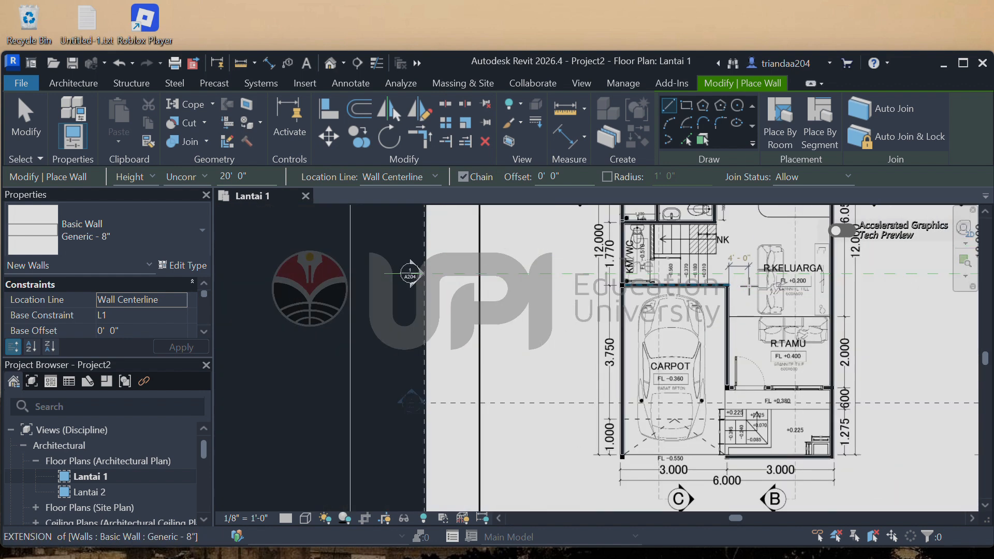
{"action": "scroll", "coordinate": [528, 417], "scroll_direction": "up", "scroll_amount": 5}
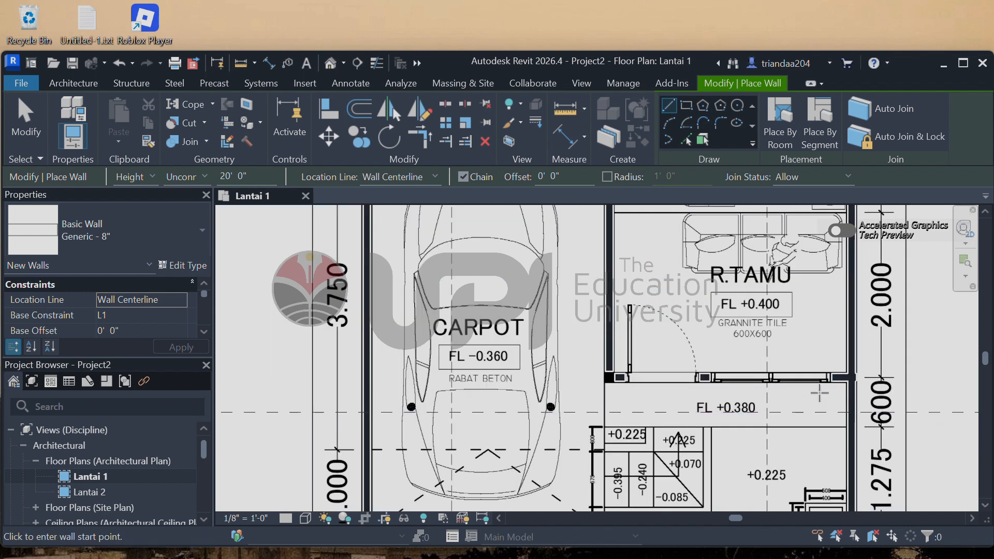
{"action": "scroll", "coordinate": [527, 416], "scroll_direction": "up", "scroll_amount": 4}
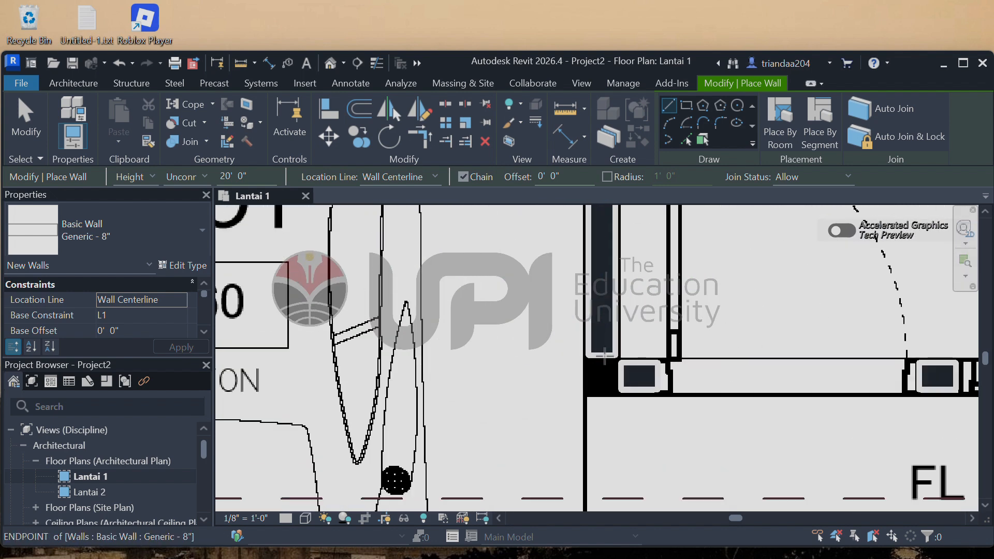
{"action": "left_click", "coordinate": [602, 361]}
{"action": "left_click", "coordinate": [602, 385]}
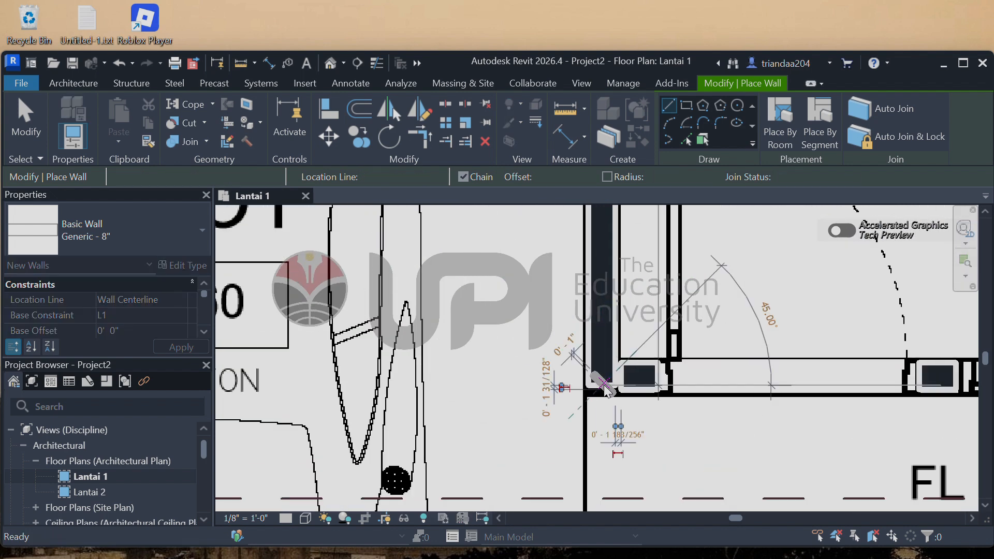
{"action": "key", "text": "Escape"}
Draw R.TAMU's front wall from the black corner column across the door and window openings to the right exterior wall, and dismiss the warnings
{"action": "left_click", "coordinate": [602, 376]}
{"action": "scroll", "coordinate": [613, 367], "scroll_direction": "down", "scroll_amount": 3}
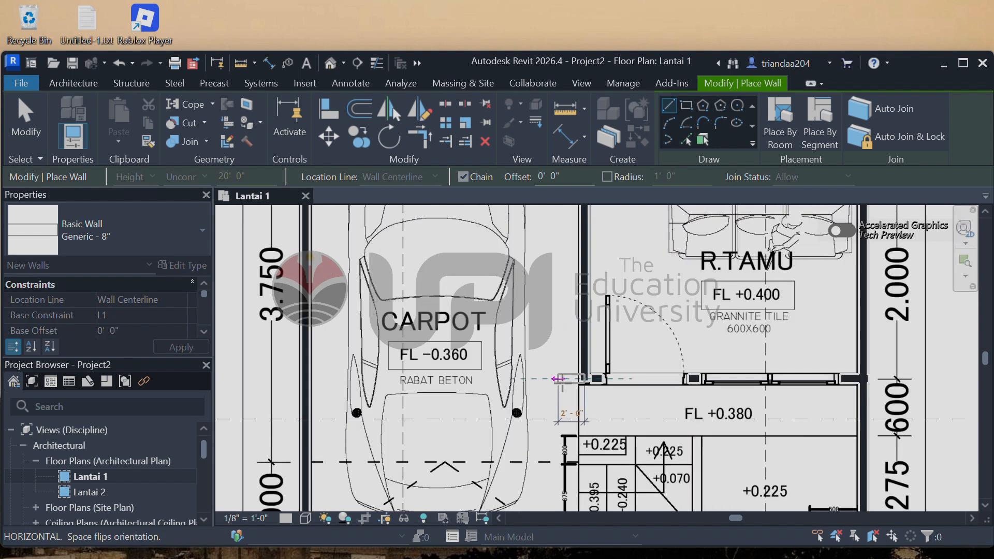
{"action": "scroll", "coordinate": [845, 377], "scroll_direction": "up", "scroll_amount": 4}
{"action": "left_click", "coordinate": [844, 377]}
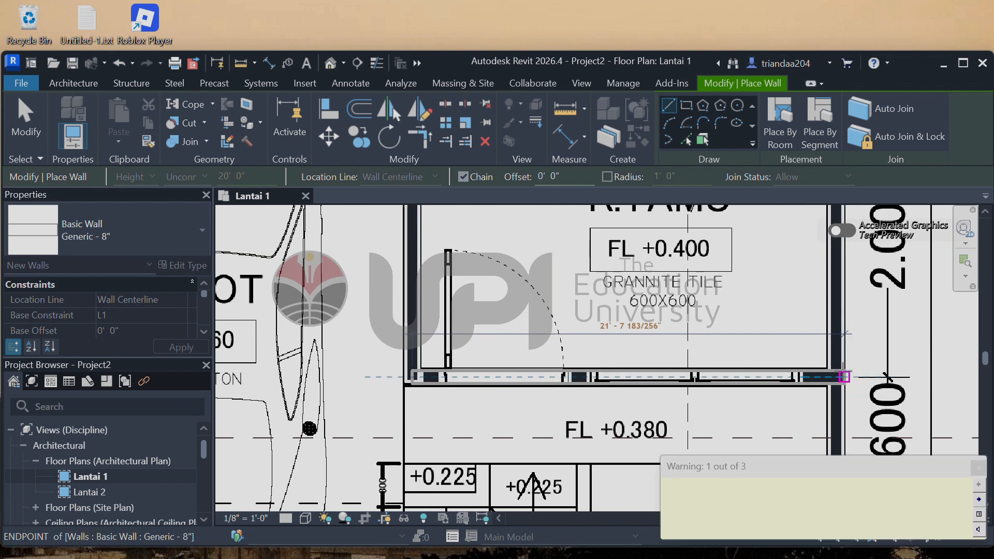
{"action": "left_click", "coordinate": [978, 469]}
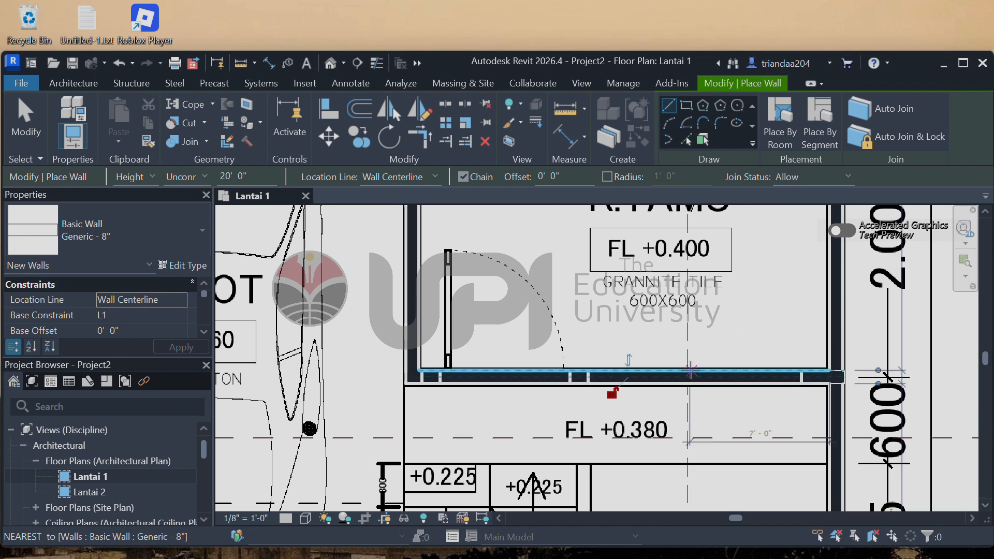
{"action": "scroll", "coordinate": [505, 316], "scroll_direction": "down", "scroll_amount": 4}
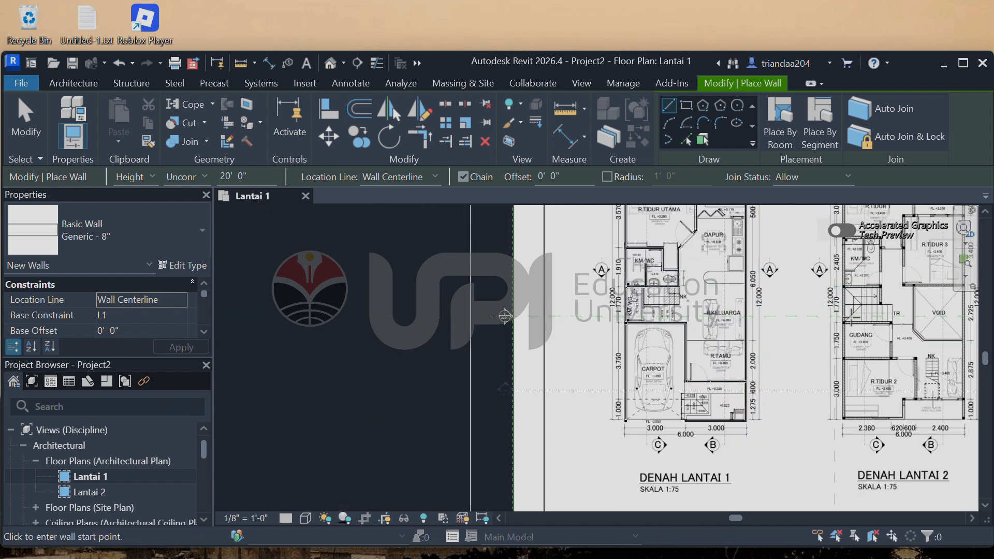
Finish placing walls on Lantai 1 and open the default 3D view of the model
{"action": "key", "text": "Escape"}
{"action": "key", "text": "Escape"}
{"action": "scroll", "coordinate": [763, 413], "scroll_direction": "up", "scroll_amount": 4}
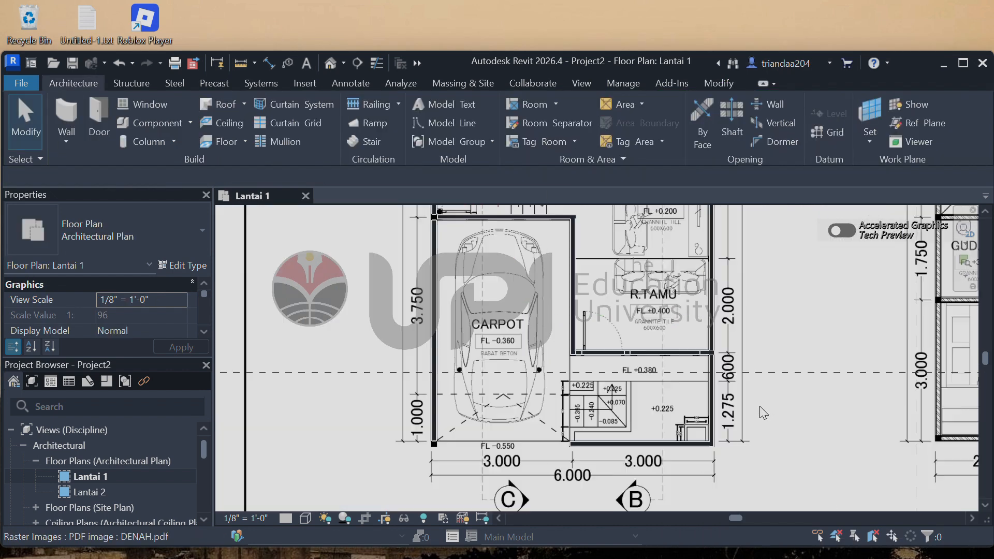
{"action": "scroll", "coordinate": [601, 399], "scroll_direction": "down", "scroll_amount": 5}
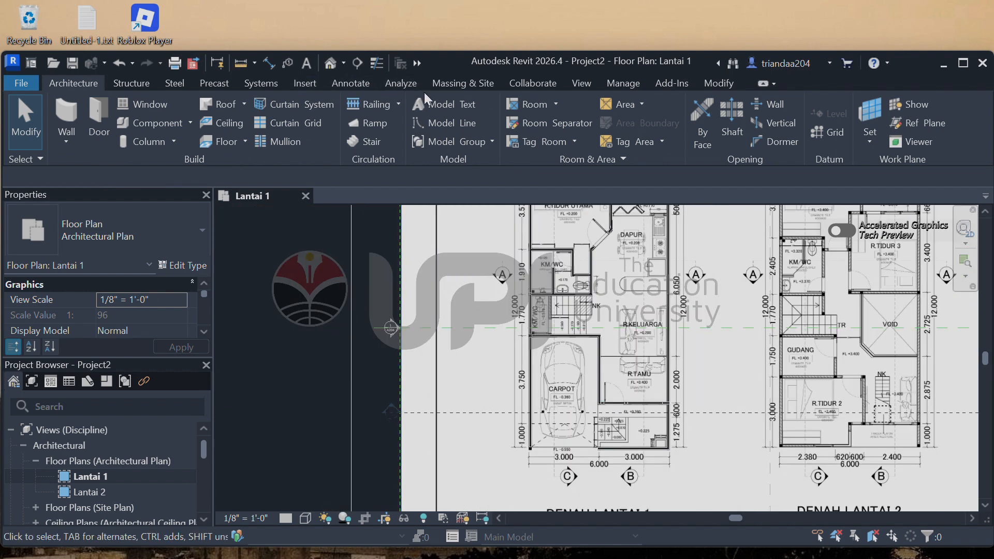
{"action": "left_click", "coordinate": [582, 85]}
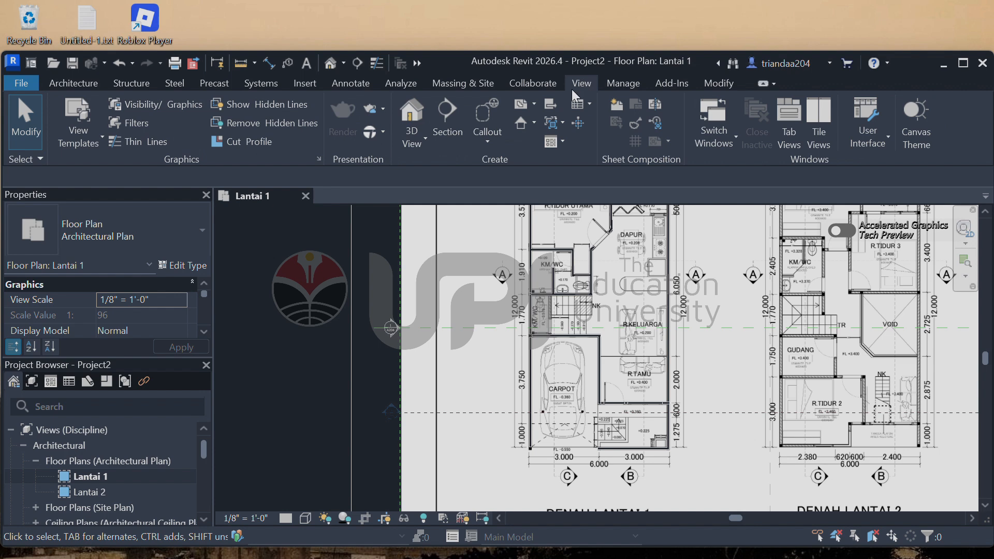
{"action": "left_click", "coordinate": [422, 139]}
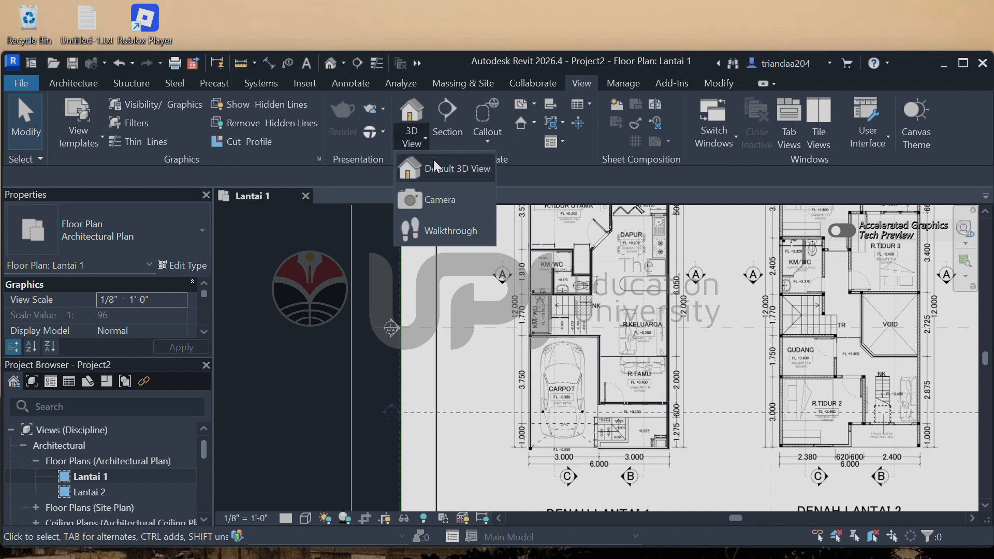
{"action": "left_click", "coordinate": [433, 160]}
Examine the W10X33 structural column at the carport corner and the L1 and L2 level markers in 3D
{"action": "scroll", "coordinate": [464, 418], "scroll_direction": "up", "scroll_amount": 5}
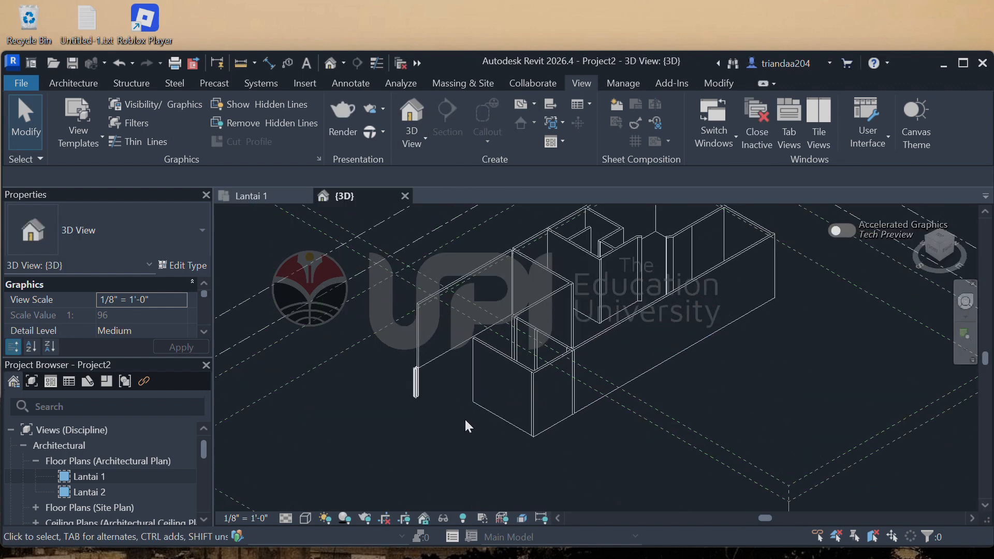
{"action": "scroll", "coordinate": [435, 378], "scroll_direction": "up", "scroll_amount": 4}
{"action": "left_click", "coordinate": [452, 382]}
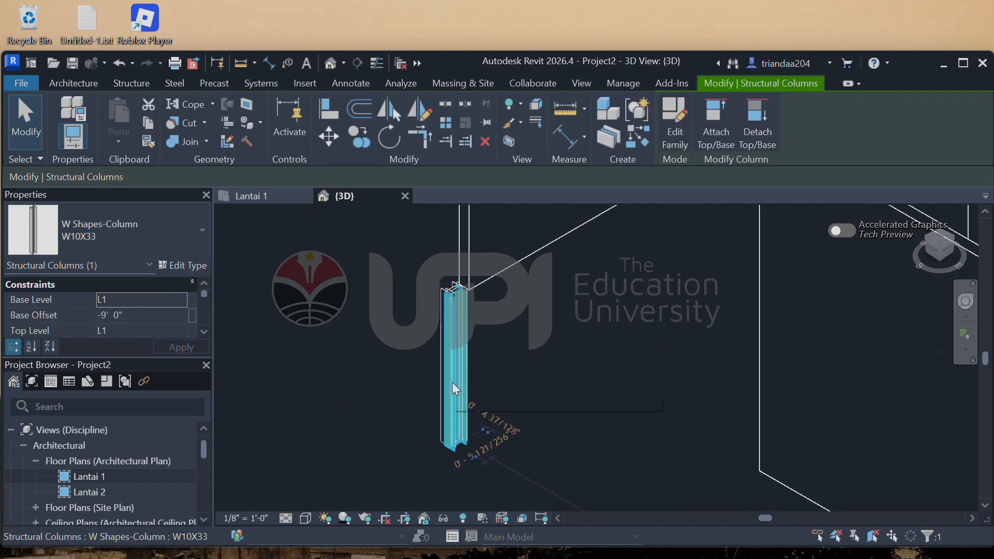
{"action": "left_click", "coordinate": [565, 382]}
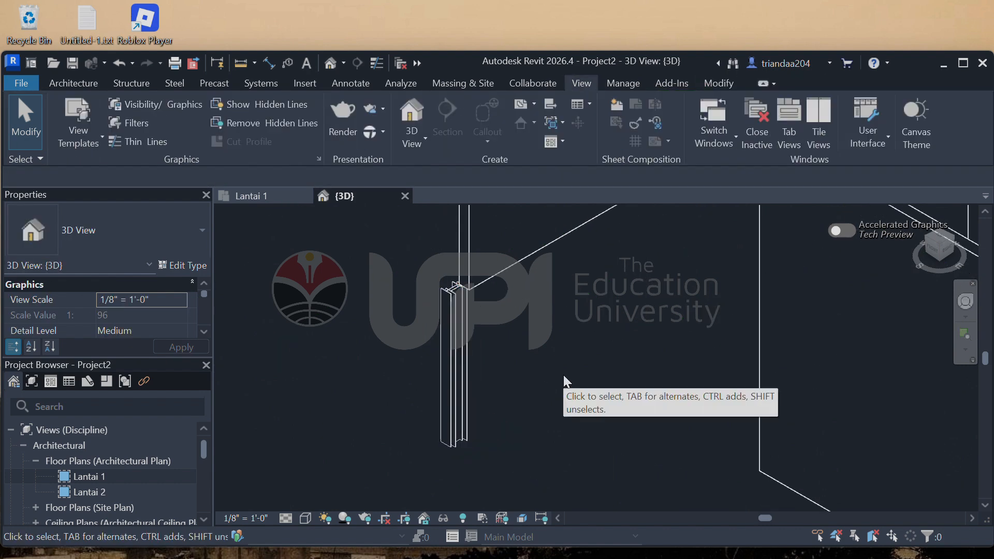
{"action": "scroll", "coordinate": [420, 466], "scroll_direction": "down", "scroll_amount": 3}
{"action": "scroll", "coordinate": [419, 461], "scroll_direction": "down", "scroll_amount": 6}
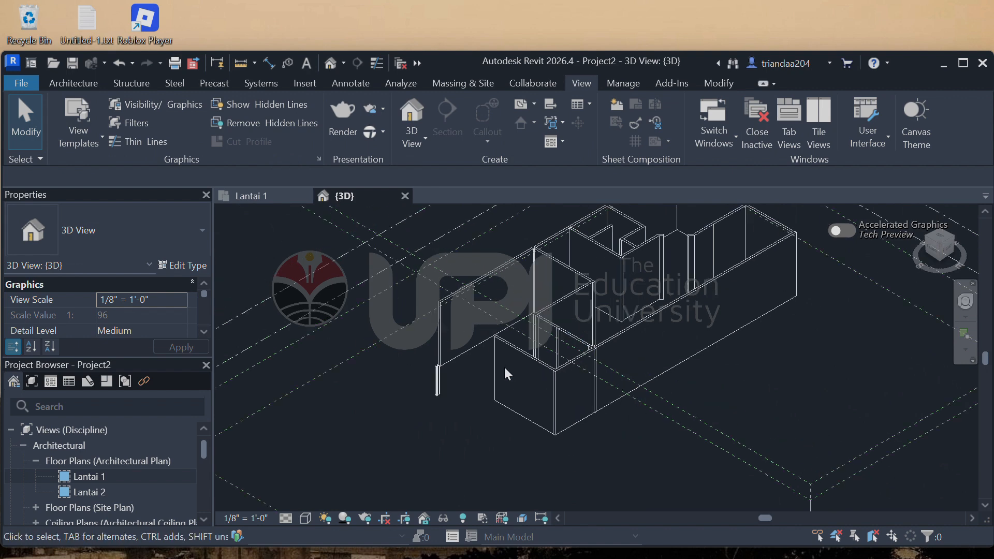
{"action": "scroll", "coordinate": [416, 363], "scroll_direction": "up", "scroll_amount": 2}
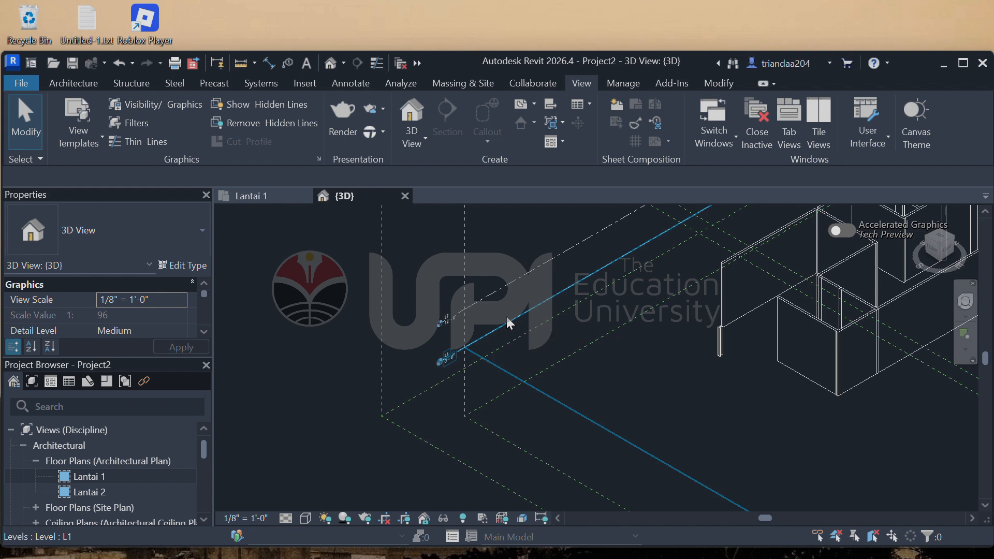
{"action": "scroll", "coordinate": [437, 370], "scroll_direction": "up", "scroll_amount": 8}
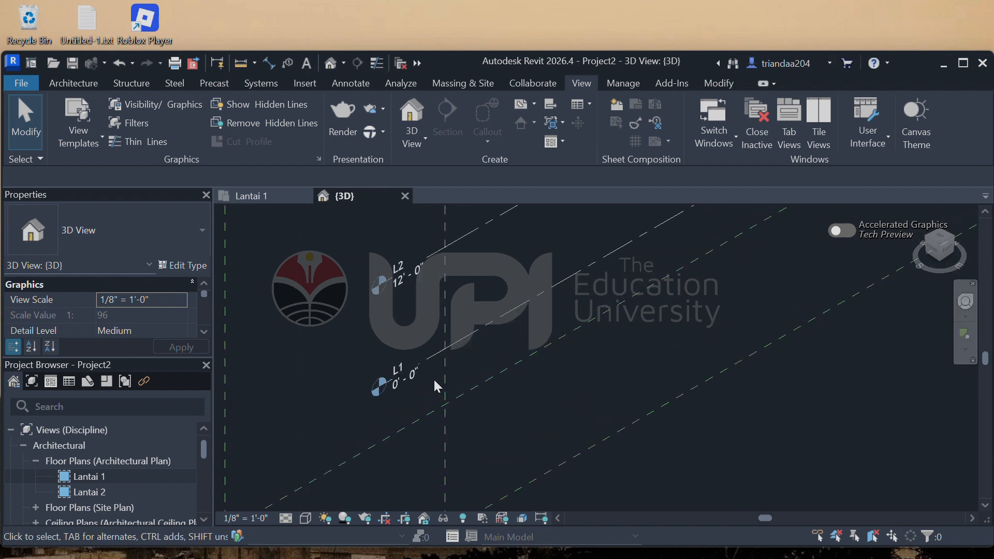
{"action": "scroll", "coordinate": [386, 389], "scroll_direction": "down", "scroll_amount": 6}
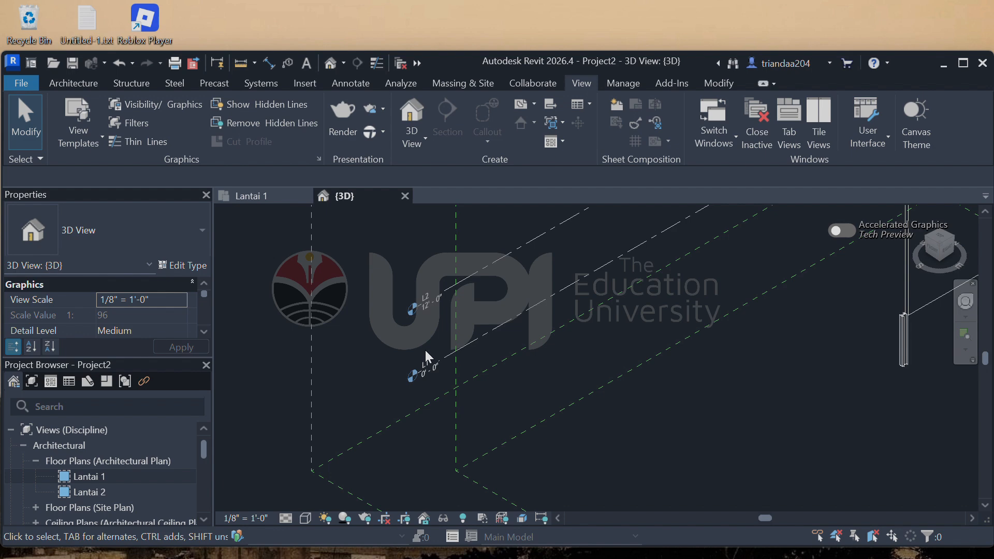
{"action": "scroll", "coordinate": [426, 351], "scroll_direction": "down", "scroll_amount": 5}
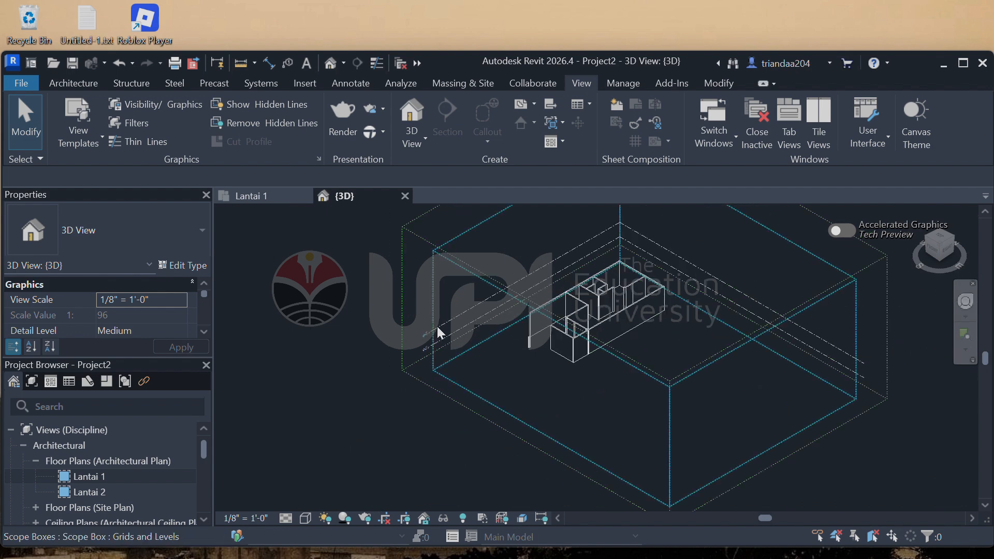
Examine the traced ground-floor walls and their corner joints in 3D from above and at an angle
{"action": "middle_click_drag", "start_coordinate": [676, 341], "coordinate": [644, 341]}
{"action": "scroll", "coordinate": [644, 340], "scroll_direction": "up", "scroll_amount": 6}
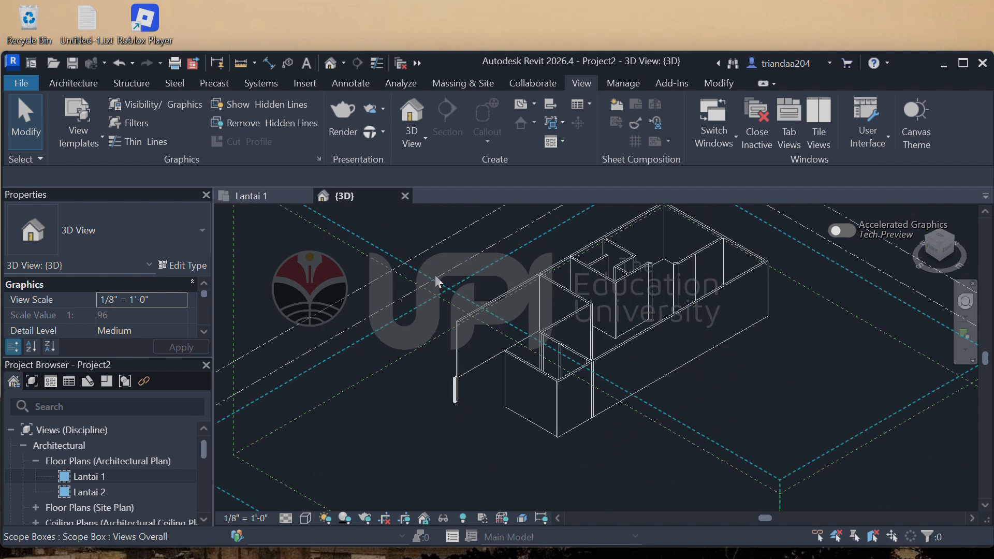
{"action": "scroll", "coordinate": [728, 286], "scroll_direction": "up", "scroll_amount": 5}
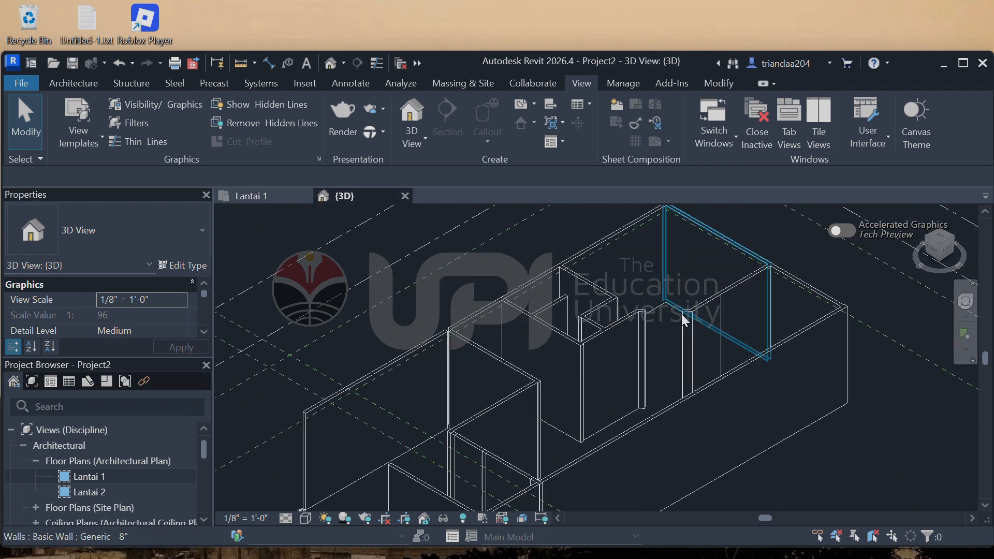
{"action": "scroll", "coordinate": [671, 332], "scroll_direction": "up", "scroll_amount": 3}
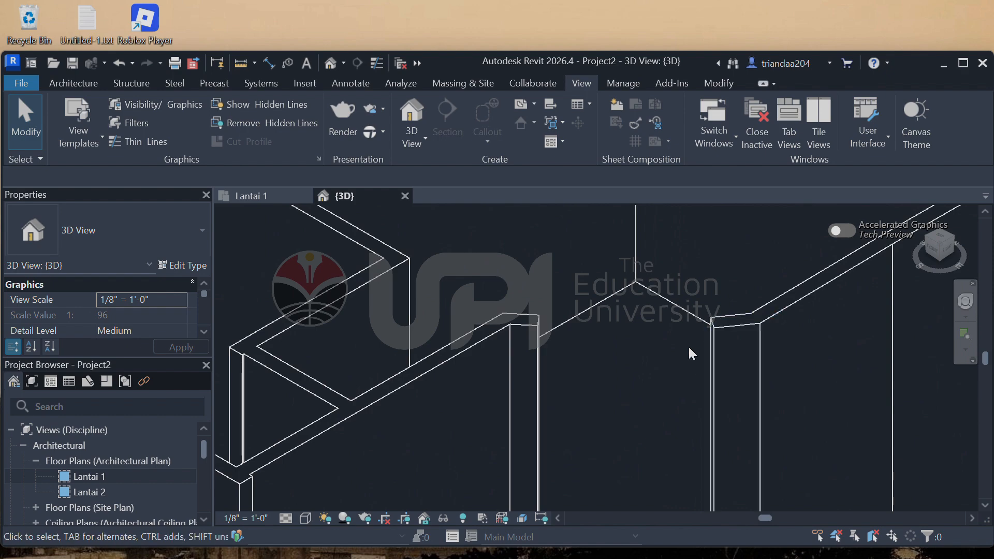
{"action": "scroll", "coordinate": [694, 332], "scroll_direction": "down", "scroll_amount": 8}
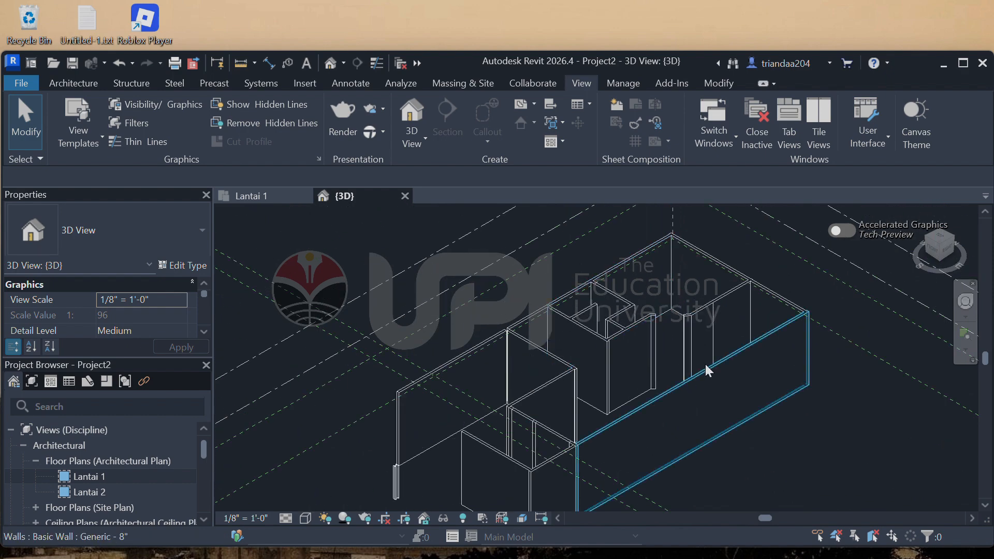
{"action": "middle_click_drag", "start_coordinate": [705, 364], "coordinate": [692, 399], "text": "shift"}
{"action": "right_click", "coordinate": [685, 405]}
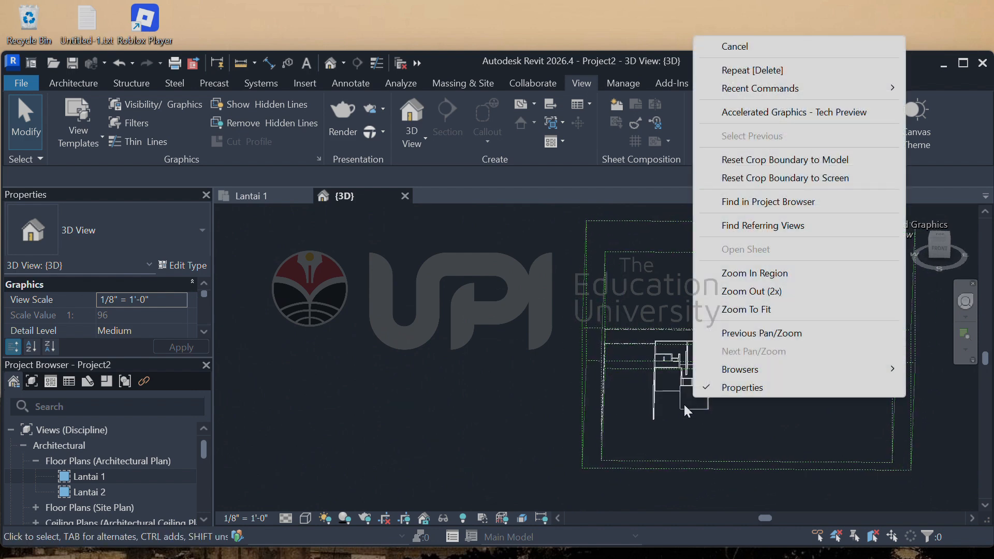
{"action": "key", "text": "Escape"}
{"action": "scroll", "coordinate": [676, 412], "scroll_direction": "up", "scroll_amount": 6}
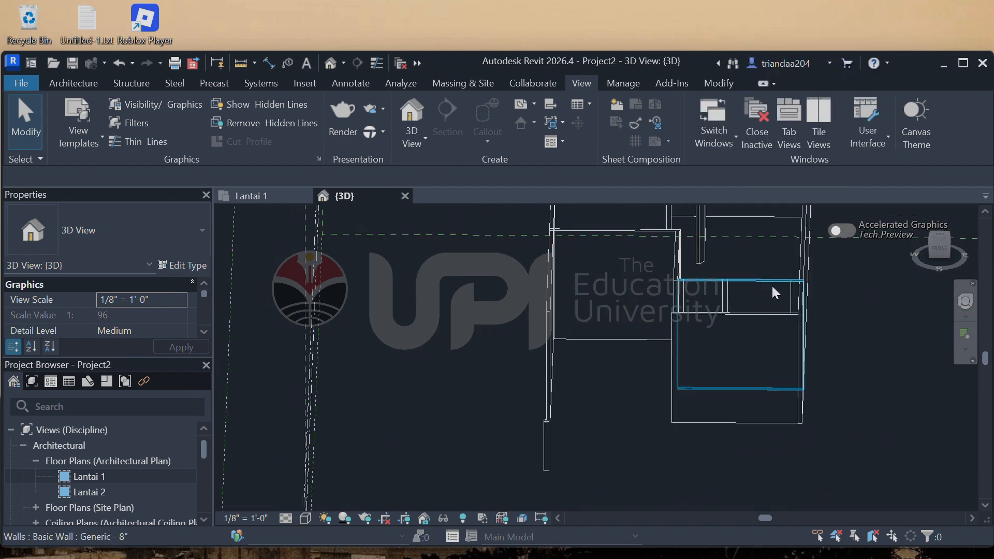
{"action": "scroll", "coordinate": [805, 357], "scroll_direction": "down", "scroll_amount": 3}
Try to extend the short exterior wall segment between KM/WC and CARPOT to the corner of the adjoining carport wall
{"action": "middle_click_drag", "start_coordinate": [610, 427], "coordinate": [744, 406], "text": "shift"}
{"action": "scroll", "coordinate": [865, 399], "scroll_direction": "up", "scroll_amount": 5}
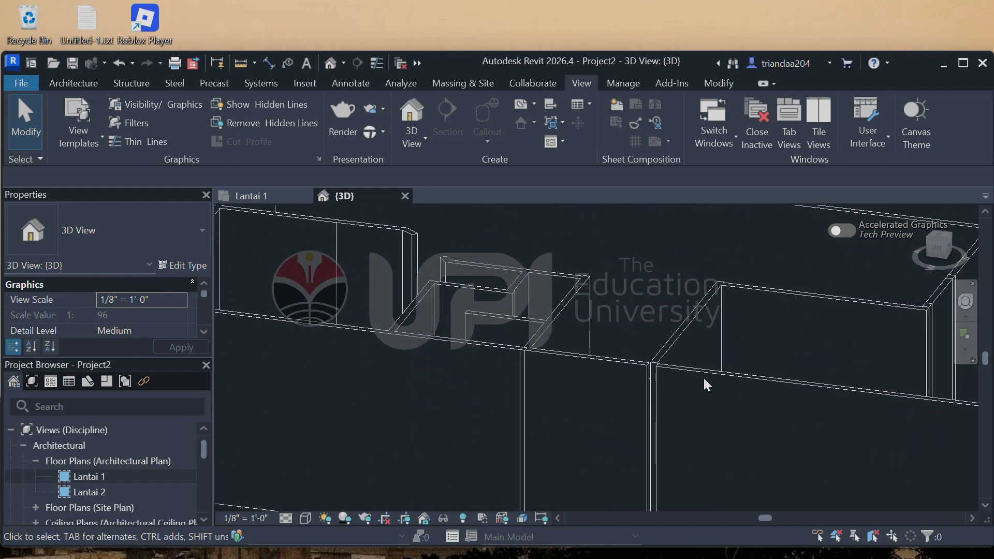
{"action": "scroll", "coordinate": [598, 366], "scroll_direction": "up", "scroll_amount": 5}
{"action": "left_click", "coordinate": [716, 414]}
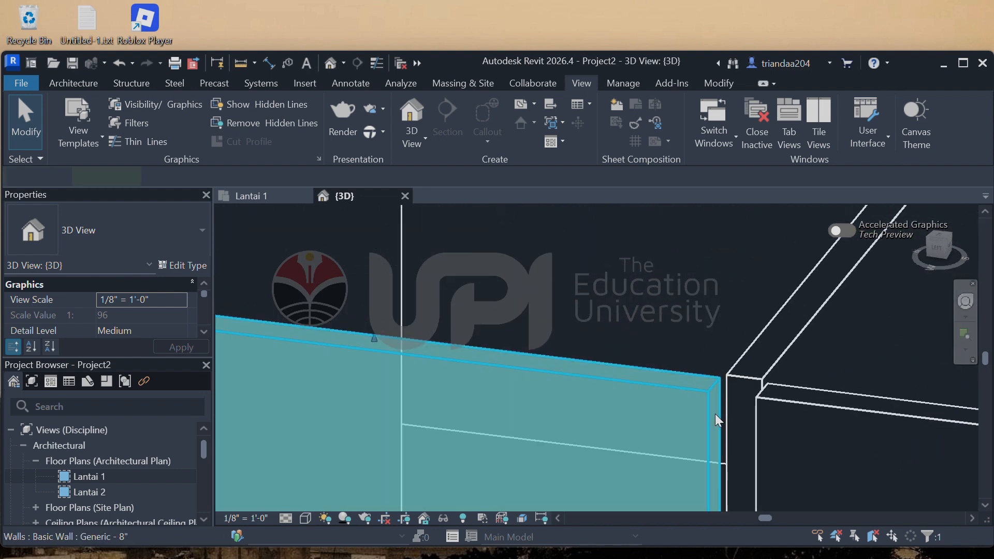
{"action": "scroll", "coordinate": [730, 399], "scroll_direction": "down", "scroll_amount": 2}
{"action": "scroll", "coordinate": [738, 417], "scroll_direction": "down", "scroll_amount": 2}
{"action": "scroll", "coordinate": [729, 470], "scroll_direction": "up", "scroll_amount": 4}
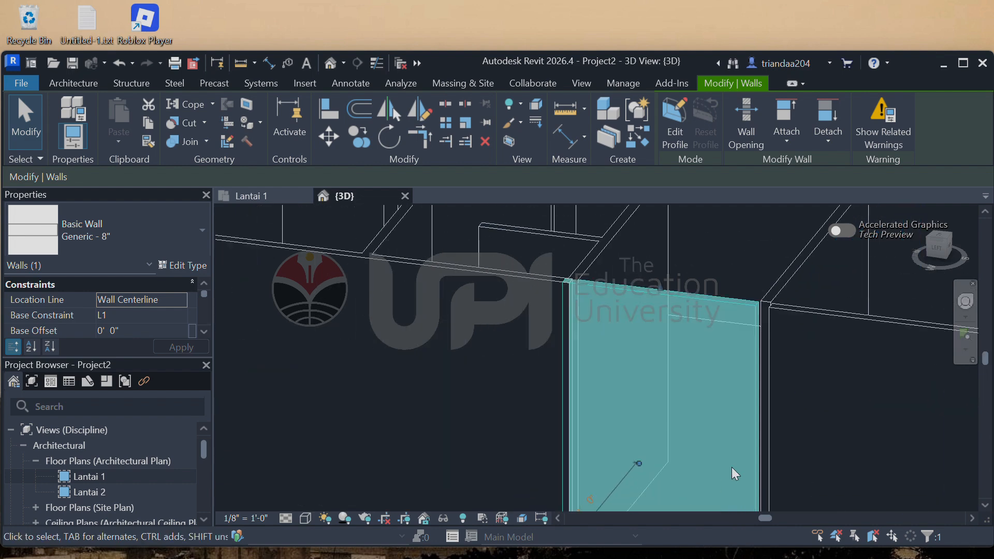
{"action": "scroll", "coordinate": [754, 313], "scroll_direction": "down", "scroll_amount": 5}
{"action": "scroll", "coordinate": [738, 367], "scroll_direction": "up", "scroll_amount": 8}
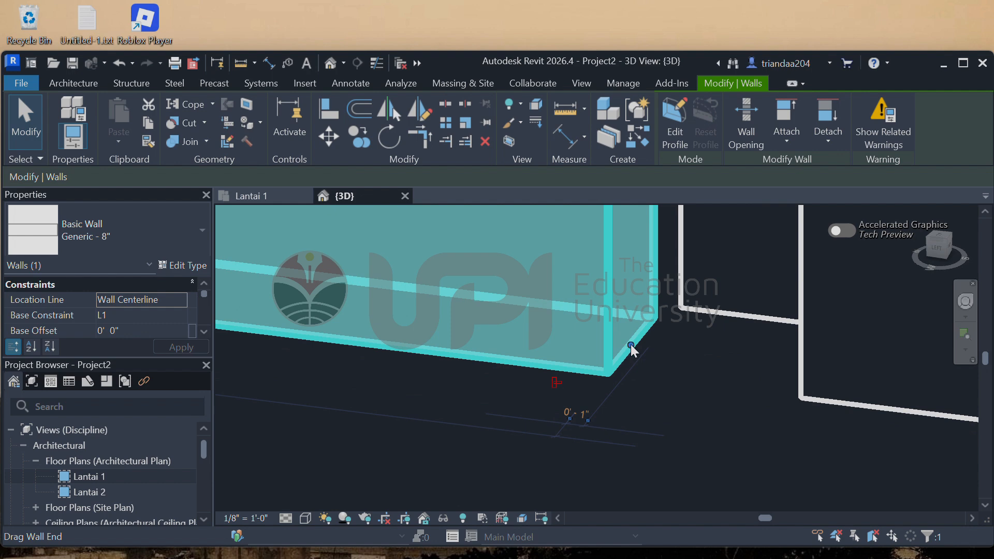
{"action": "left_click_drag", "start_coordinate": [629, 346], "coordinate": [800, 401]}
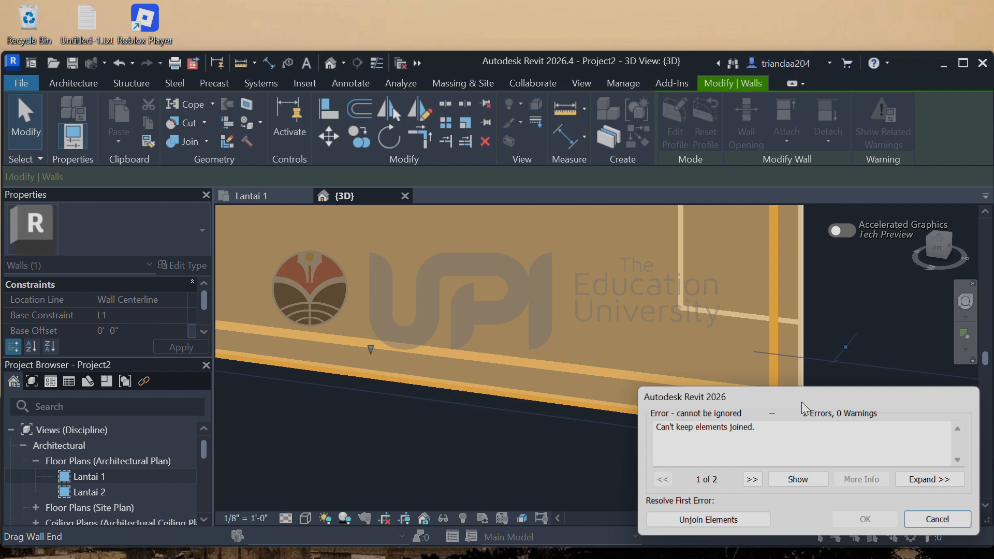
{"action": "left_click", "coordinate": [921, 524]}
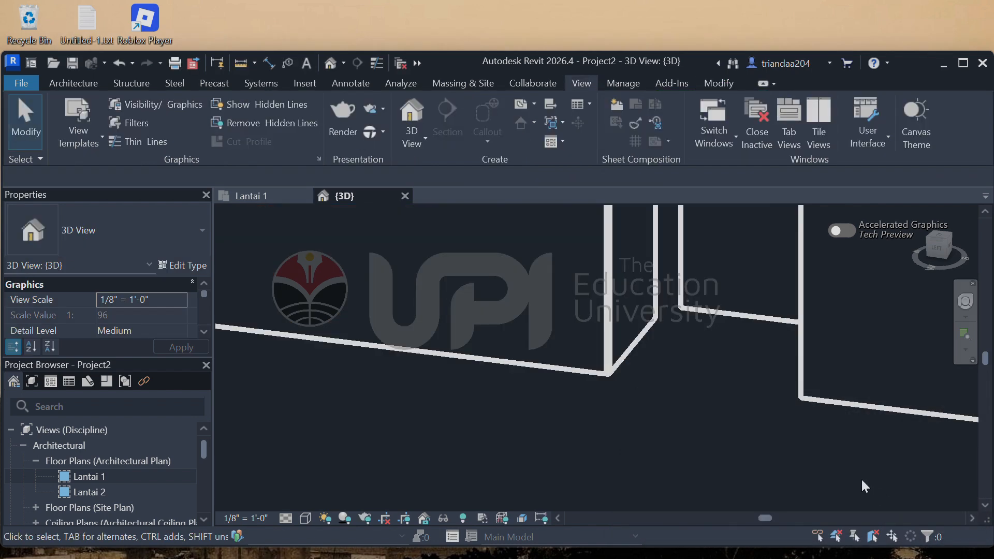
Extend the short exterior wall segment's end to the carport wall corner, unjoining the conflicting elements
{"action": "left_click", "coordinate": [604, 371]}
{"action": "left_click_drag", "start_coordinate": [636, 354], "coordinate": [803, 398]}
{"action": "left_click", "coordinate": [739, 520]}
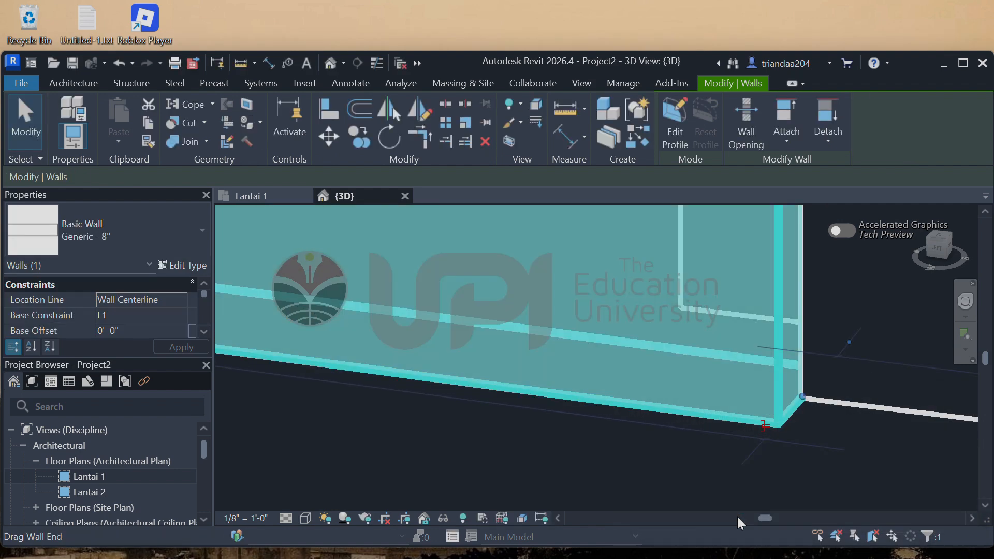
{"action": "left_click", "coordinate": [661, 479]}
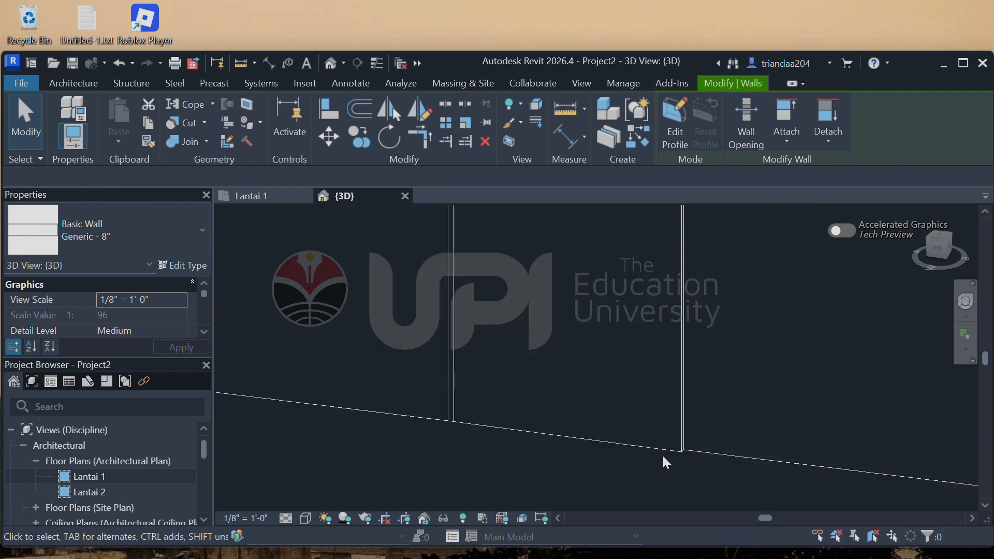
{"action": "scroll", "coordinate": [668, 448], "scroll_direction": "down", "scroll_amount": 5}
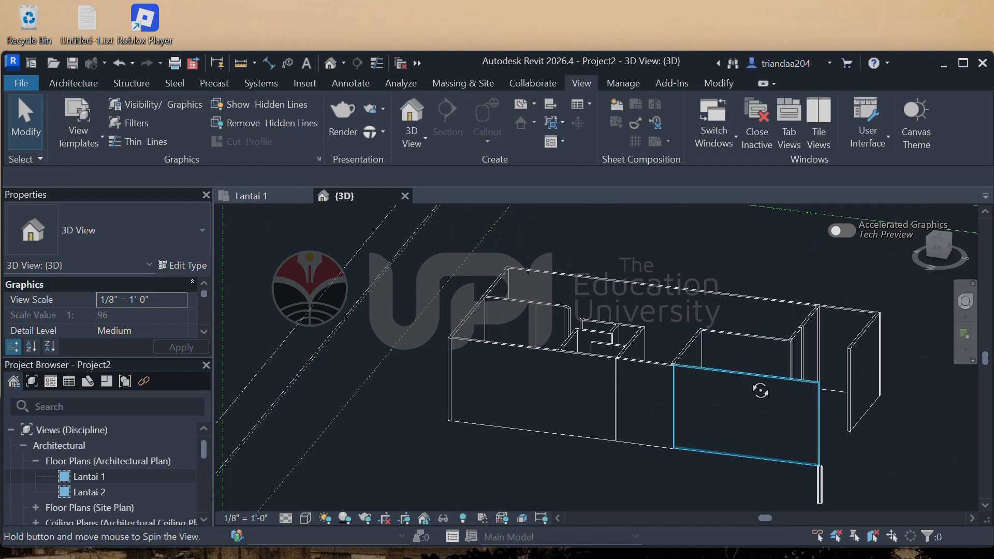
Realign the lower end of the short exterior wall segment between KM/WC and CARPOT with its neighbouring wall
{"action": "middle_click_drag", "start_coordinate": [760, 391], "coordinate": [555, 435], "text": "shift"}
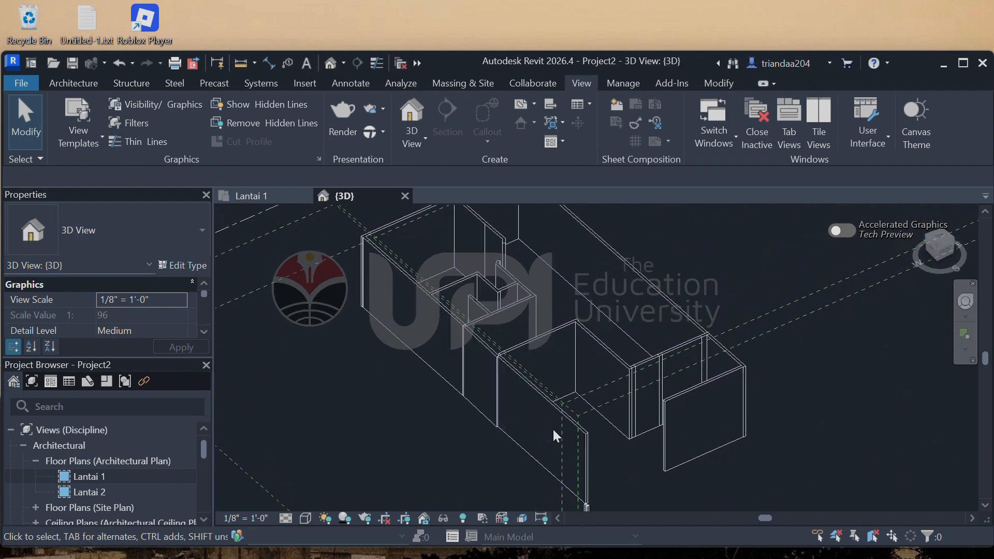
{"action": "scroll", "coordinate": [446, 452], "scroll_direction": "up", "scroll_amount": 10}
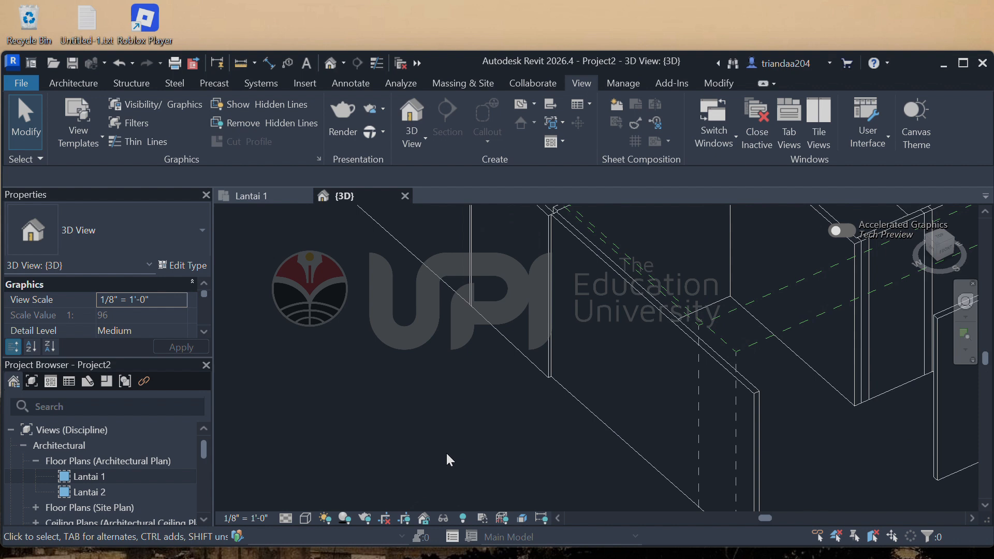
{"action": "left_click", "coordinate": [477, 345]}
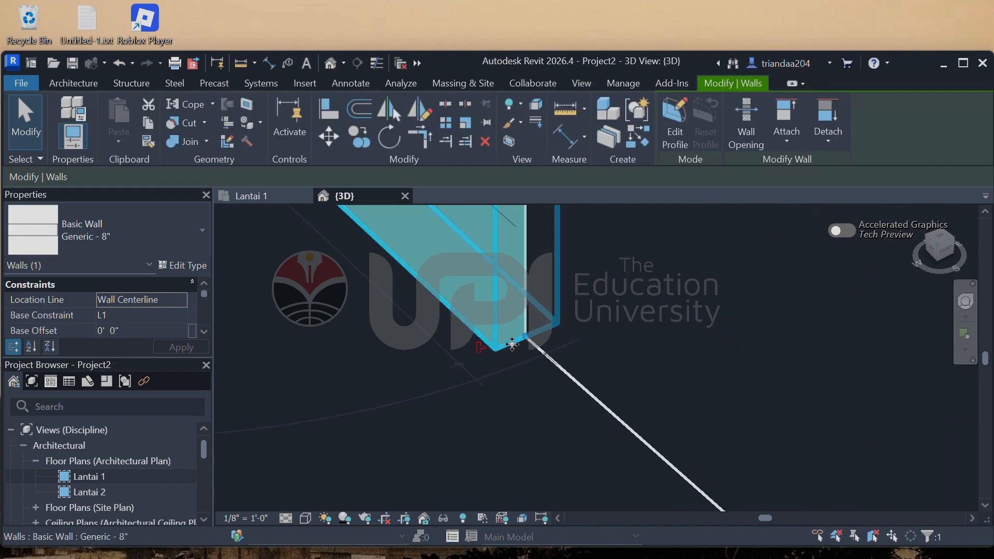
{"action": "mouse_move", "coordinate": [514, 343]}
{"action": "left_mouse_down"}
{"action": "mouse_move", "coordinate": [533, 329]}
{"action": "mouse_move", "coordinate": [506, 333]}
{"action": "mouse_move", "coordinate": [494, 350]}
{"action": "left_mouse_up"}
{"action": "scroll", "coordinate": [454, 407], "scroll_direction": "down", "scroll_amount": 6}
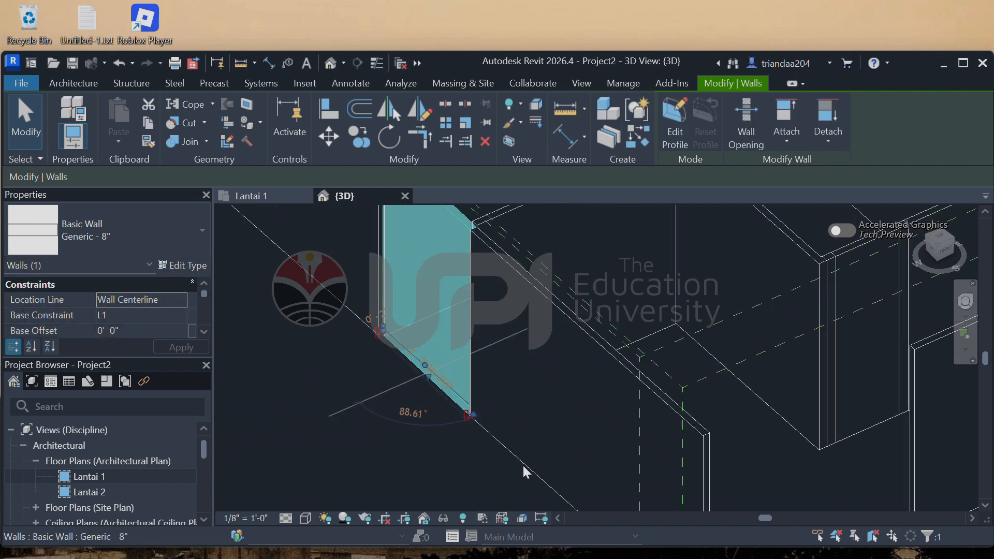
{"action": "left_click", "coordinate": [611, 383]}
Extend the end of the carport's rear cross wall to meet the exterior side wall
{"action": "scroll", "coordinate": [501, 315], "scroll_direction": "up", "scroll_amount": 6}
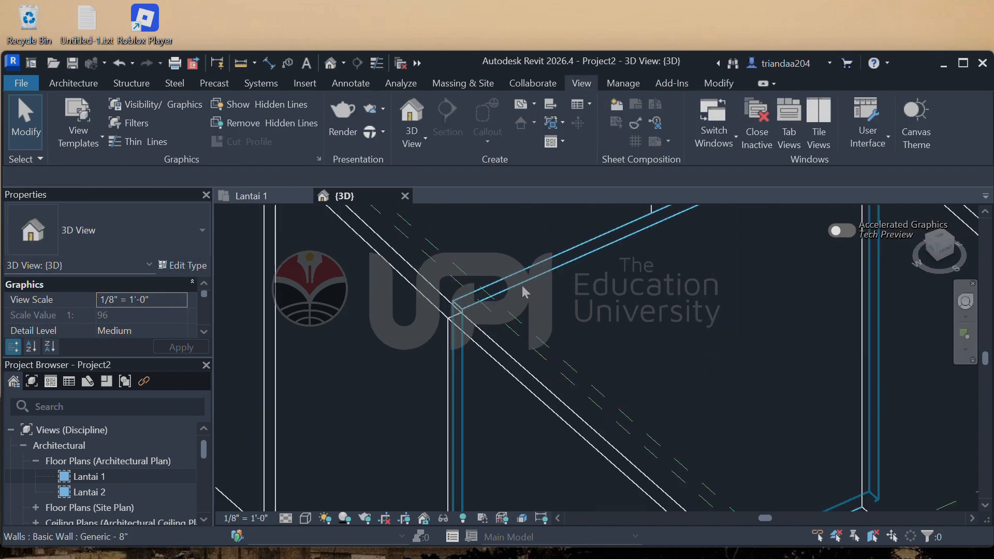
{"action": "left_click", "coordinate": [463, 287]}
{"action": "scroll", "coordinate": [441, 380], "scroll_direction": "down", "scroll_amount": 3}
{"action": "scroll", "coordinate": [466, 430], "scroll_direction": "up", "scroll_amount": 3}
{"action": "scroll", "coordinate": [489, 484], "scroll_direction": "up", "scroll_amount": 2}
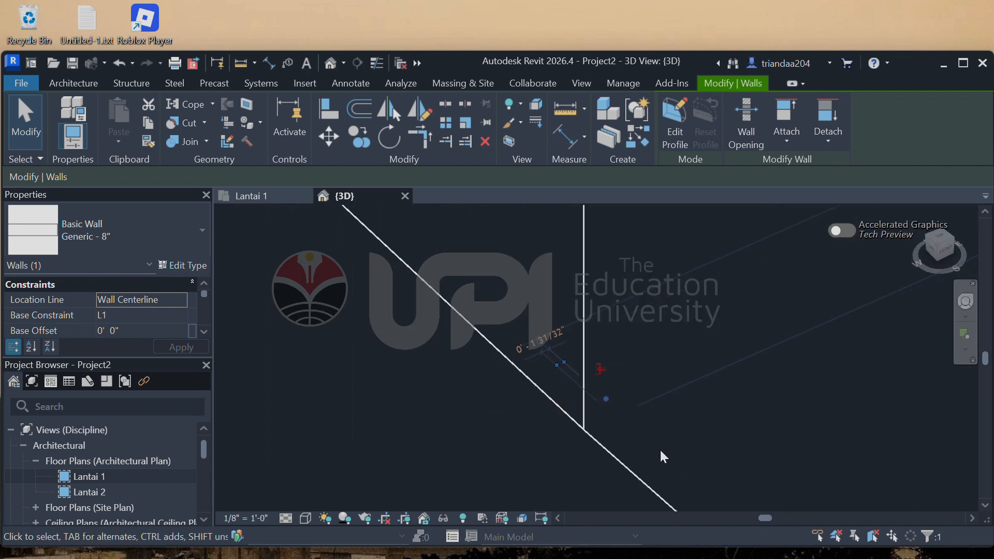
{"action": "left_click_drag", "start_coordinate": [605, 400], "coordinate": [579, 426]}
{"action": "left_click", "coordinate": [511, 423]}
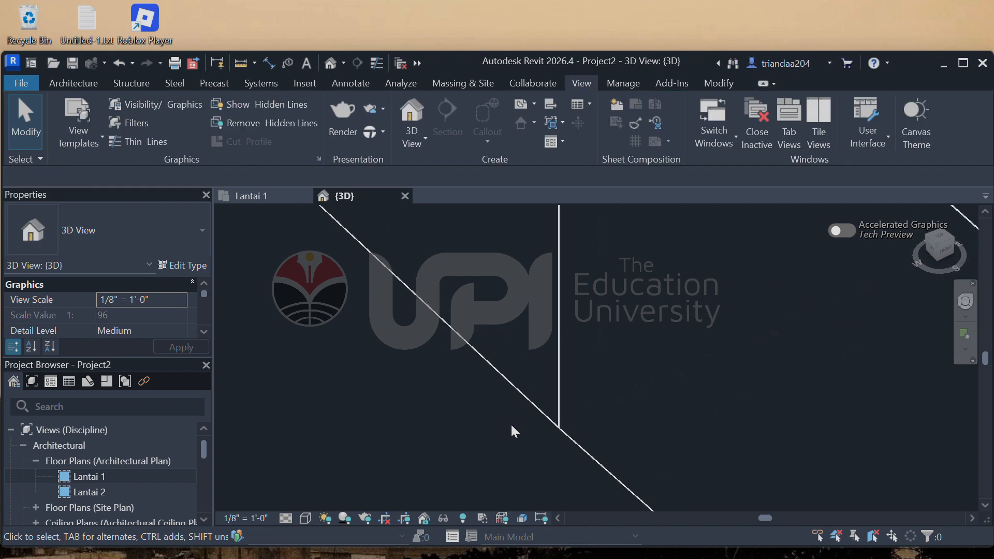
Examine the adjusted exterior walls, interior partitions and front terrace walls in 3D from several angles
{"action": "scroll", "coordinate": [505, 430], "scroll_direction": "down", "scroll_amount": 4}
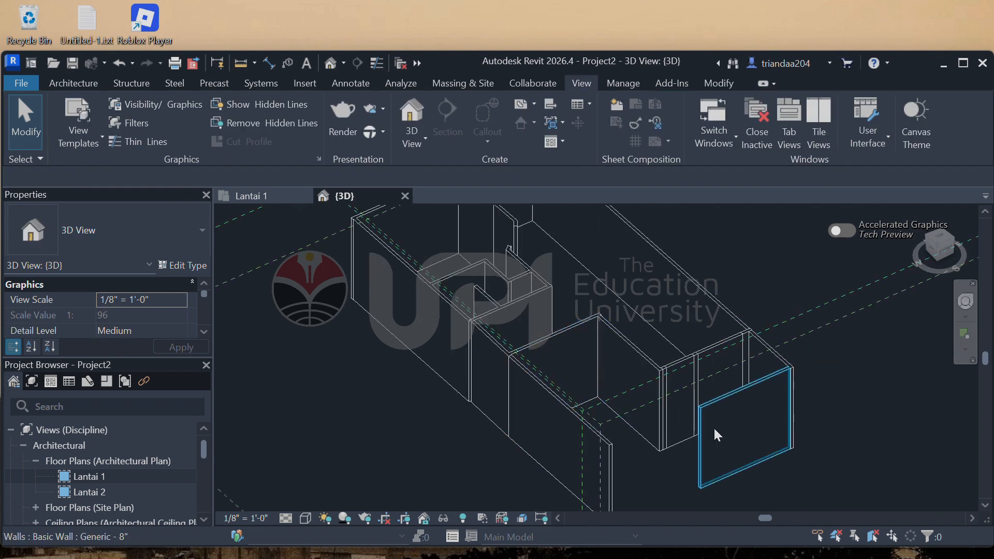
{"action": "scroll", "coordinate": [694, 395], "scroll_direction": "up", "scroll_amount": 1}
{"action": "scroll", "coordinate": [659, 382], "scroll_direction": "up", "scroll_amount": 2}
{"action": "scroll", "coordinate": [718, 401], "scroll_direction": "down", "scroll_amount": 4}
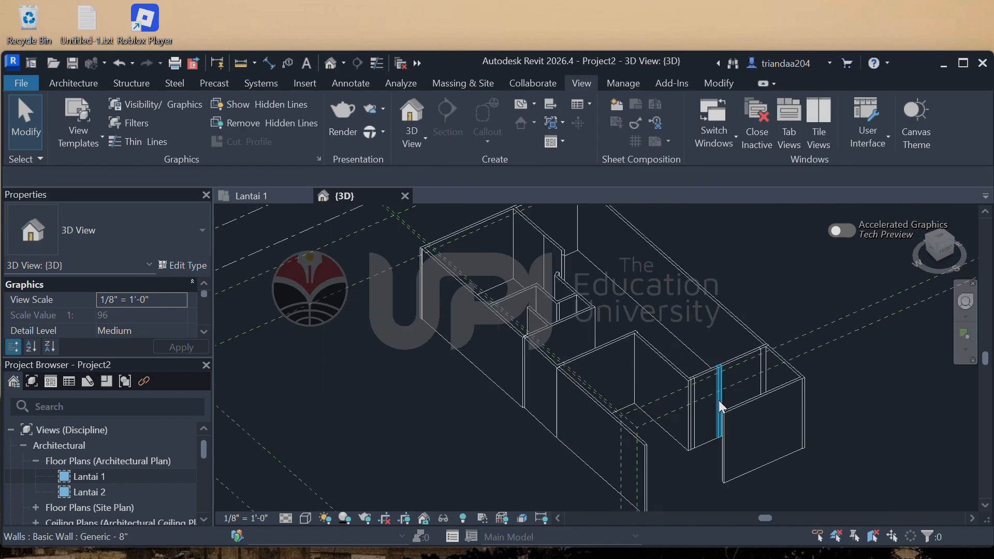
{"action": "scroll", "coordinate": [608, 305], "scroll_direction": "up", "scroll_amount": 1}
{"action": "scroll", "coordinate": [701, 370], "scroll_direction": "up", "scroll_amount": 2}
{"action": "scroll", "coordinate": [619, 365], "scroll_direction": "down", "scroll_amount": 6}
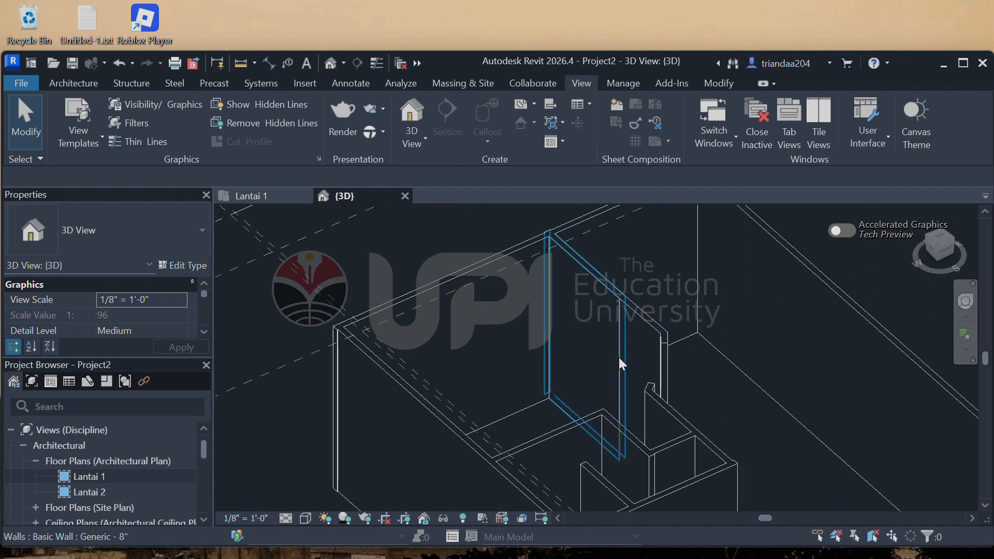
{"action": "scroll", "coordinate": [676, 417], "scroll_direction": "up", "scroll_amount": 5}
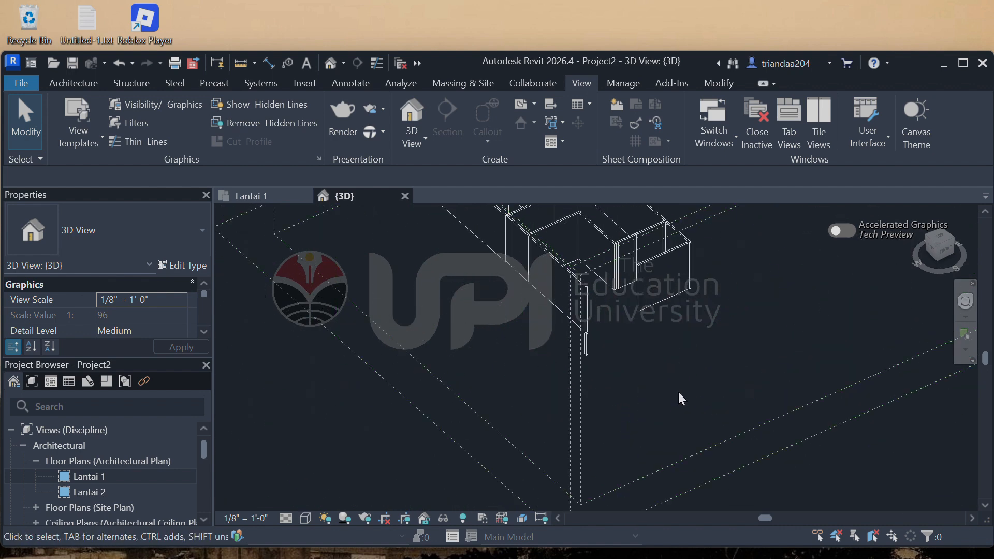
{"action": "middle_click_drag", "start_coordinate": [703, 369], "coordinate": [626, 447], "text": "shift"}
{"action": "scroll", "coordinate": [626, 447], "scroll_direction": "up", "scroll_amount": 5}
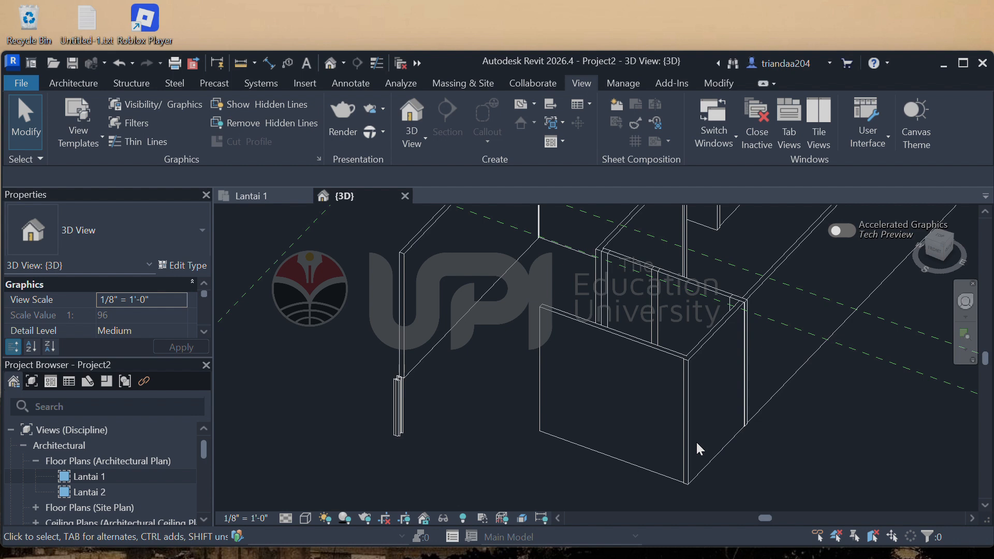
{"action": "scroll", "coordinate": [543, 381], "scroll_direction": "down", "scroll_amount": 3}
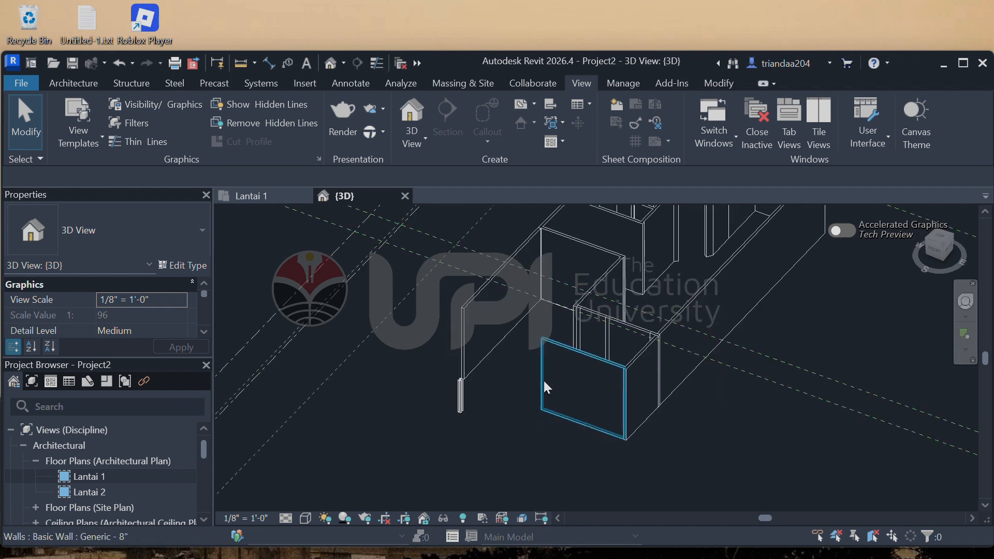